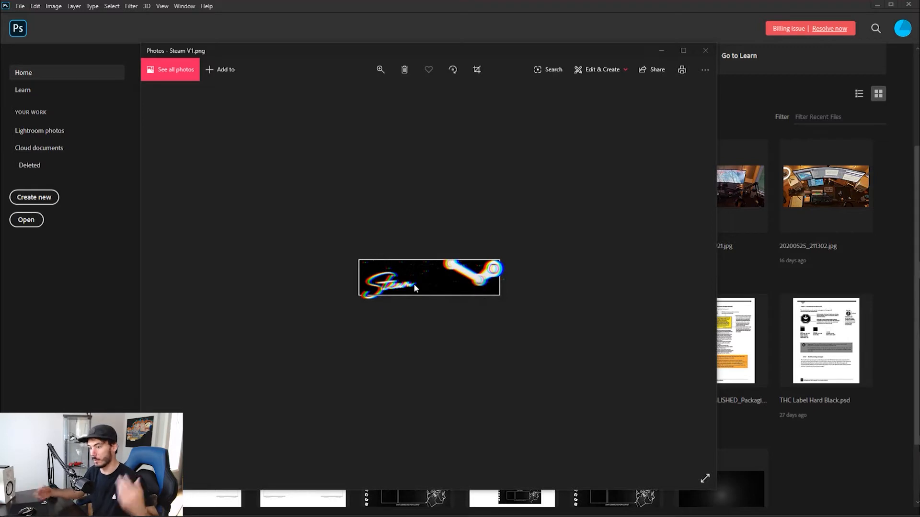
# Look through the sample Twitch panel images in Photos, examining the Photoshop sample enlarged, and put the viewer away
pyautogui.scroll(2, 459, 242)
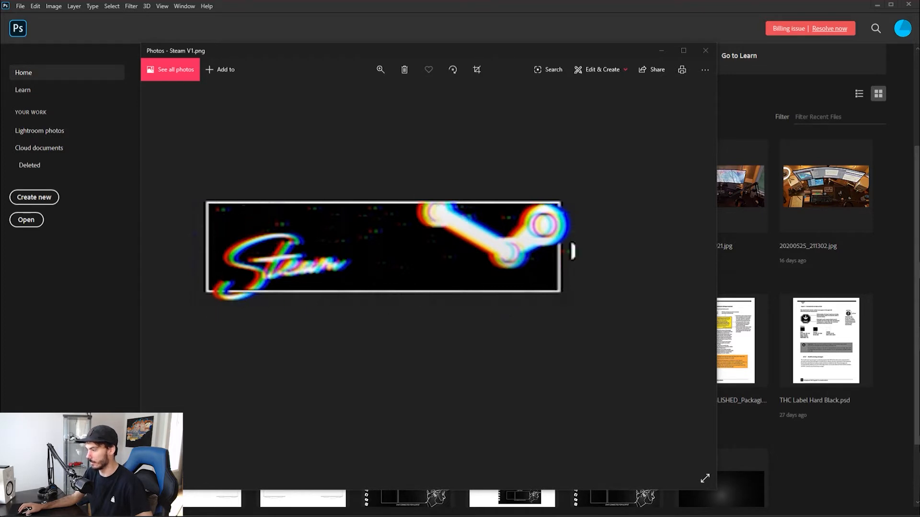
pyautogui.click(696, 268)
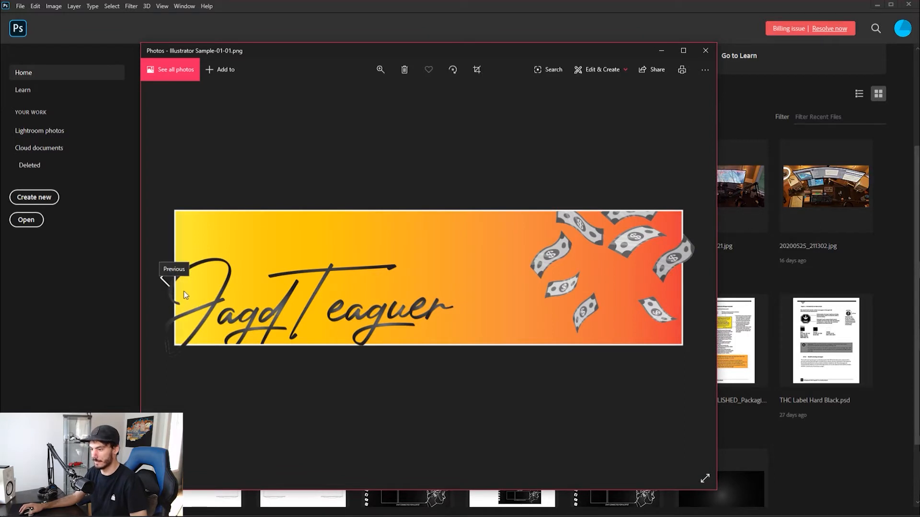
pyautogui.click(695, 282)
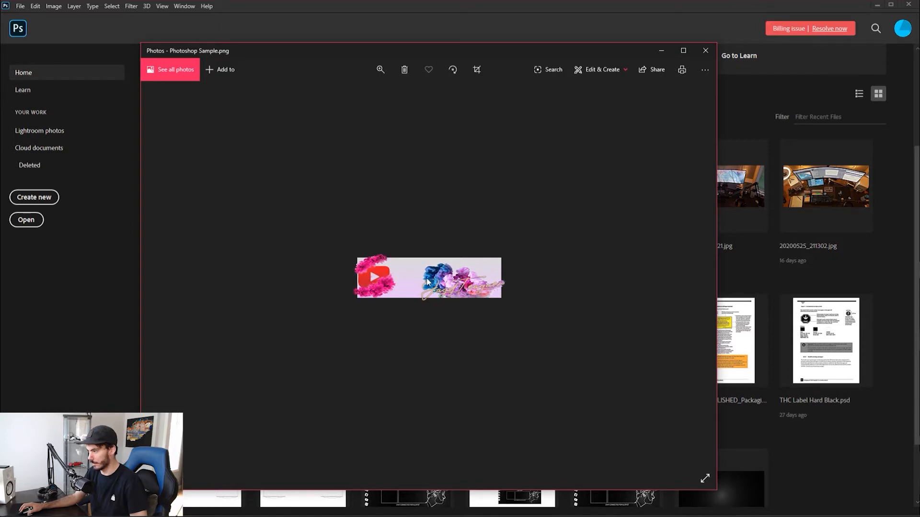
pyautogui.press('Left')
pyautogui.press('Right')
pyautogui.click(388, 74)
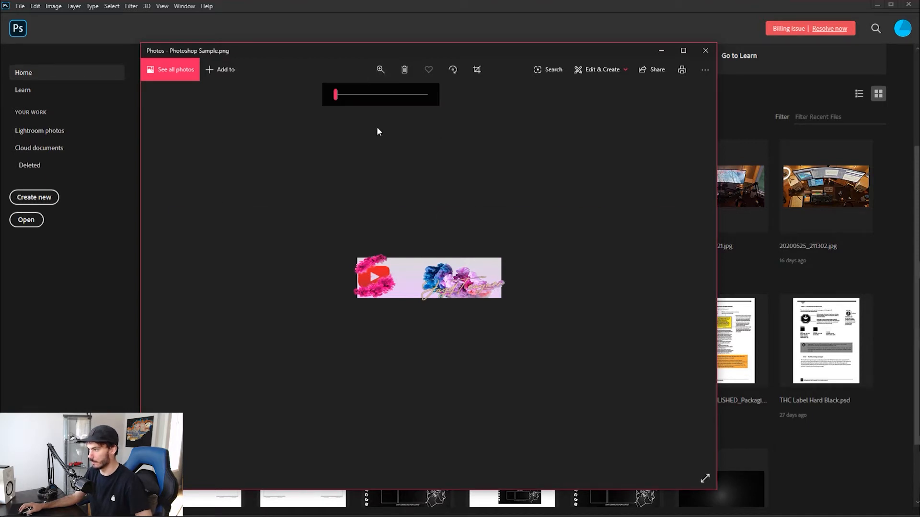
pyautogui.moveTo(337, 94); pyautogui.dragTo(392, 106)
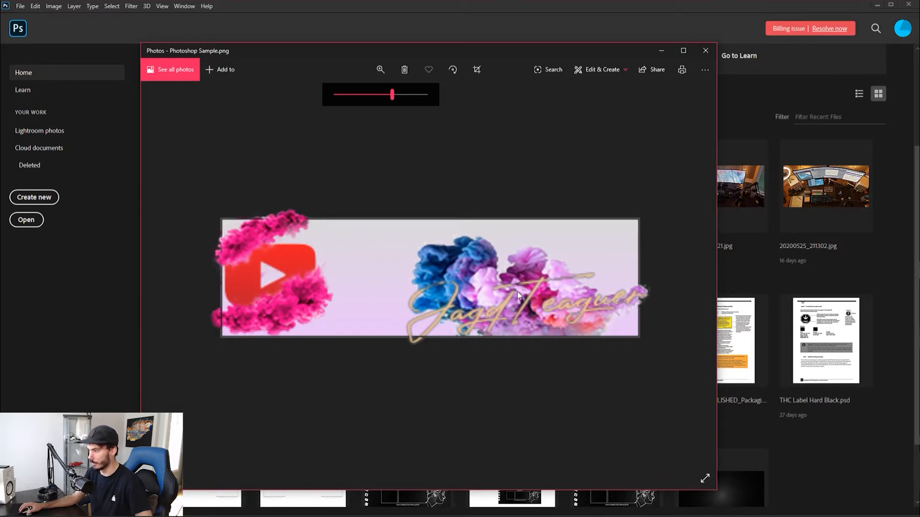
pyautogui.press('Left')
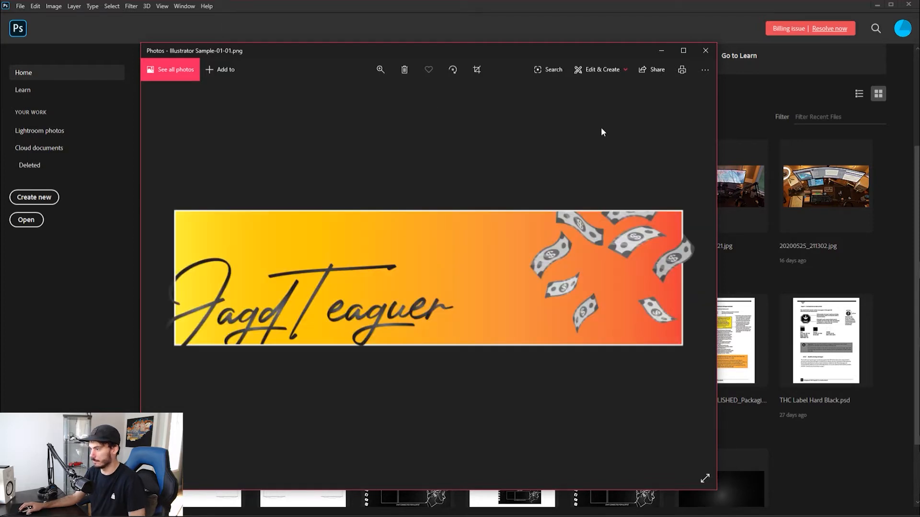
pyautogui.press('Right')
pyautogui.click(661, 50)
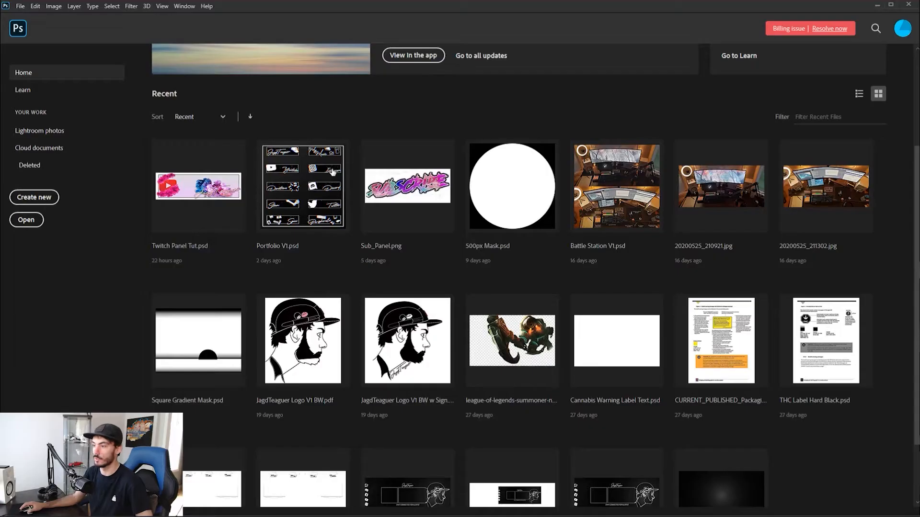
# Start a new document and set its width to 320 pixels and height to 100 pixels
pyautogui.click(28, 199)
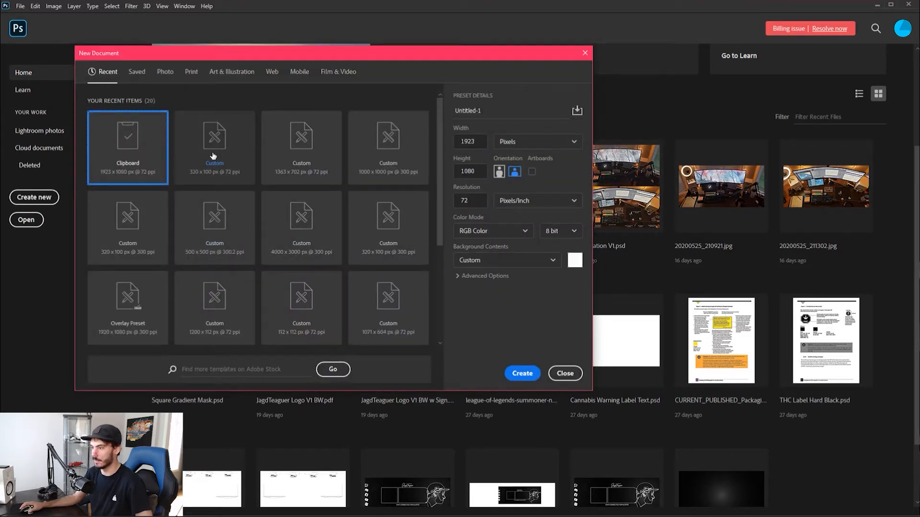
pyautogui.doubleClick(468, 141)
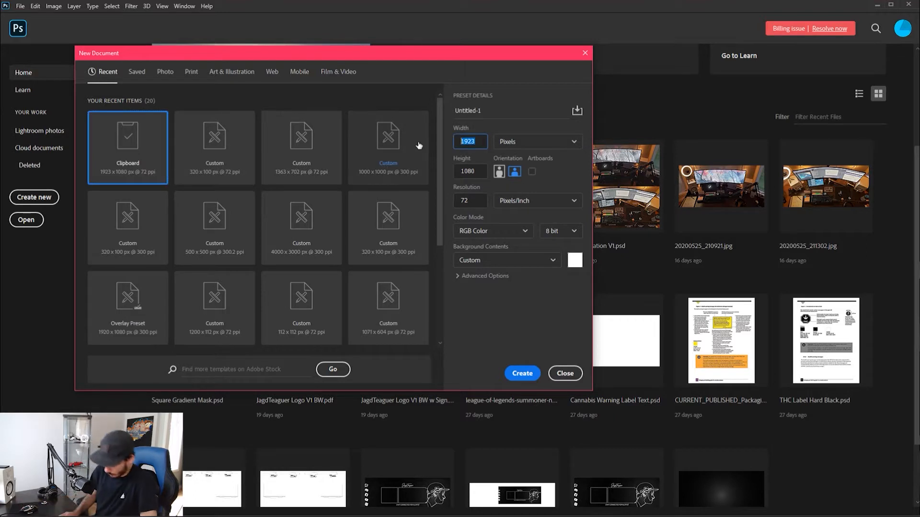
pyautogui.write('320')
pyautogui.press('Tab')
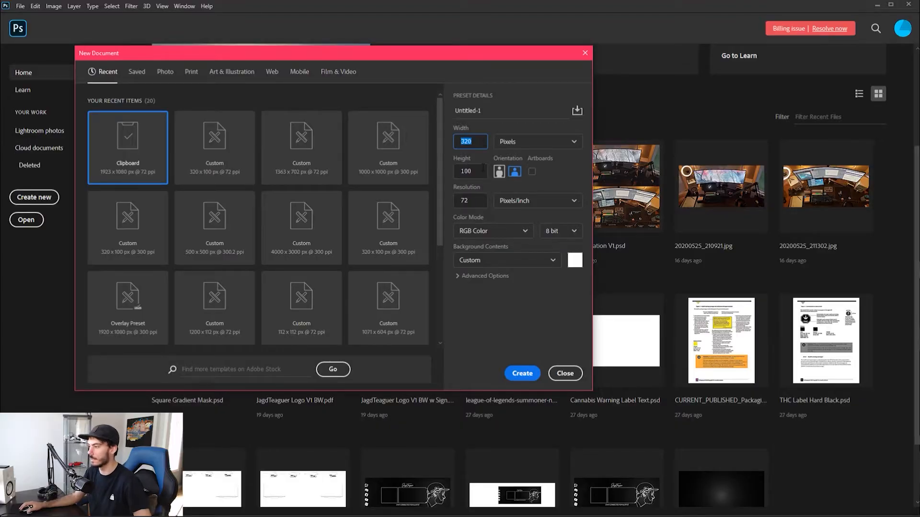
pyautogui.click(477, 171)
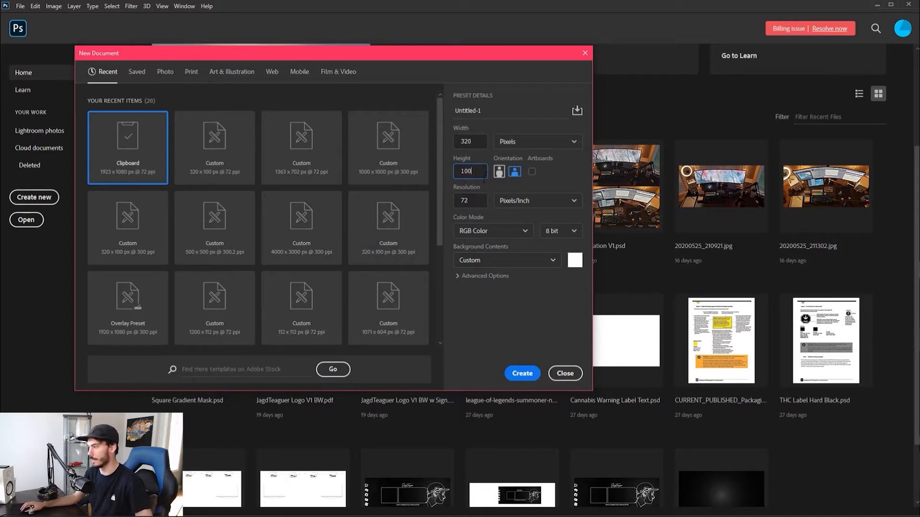
pyautogui.press('Tab')
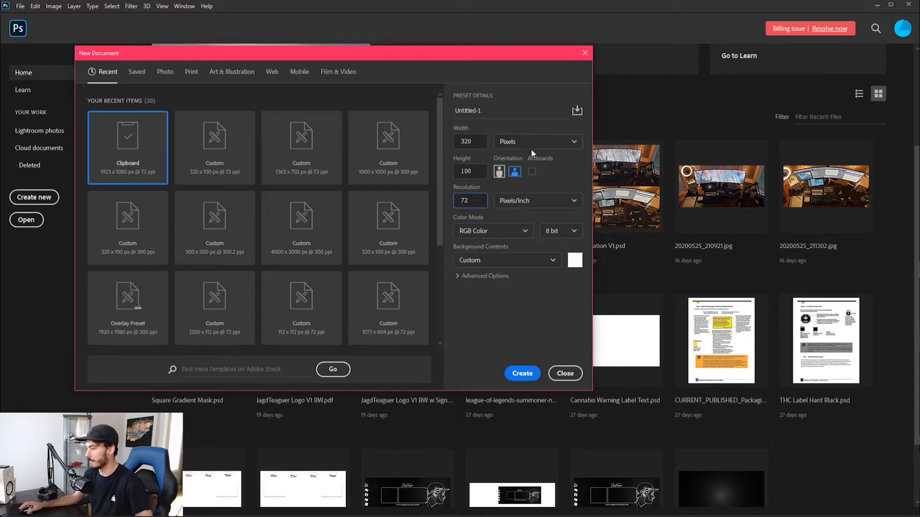
# Keep RGB Color mode, set the background contents to Transparent, and create the document
pyautogui.click(514, 234)
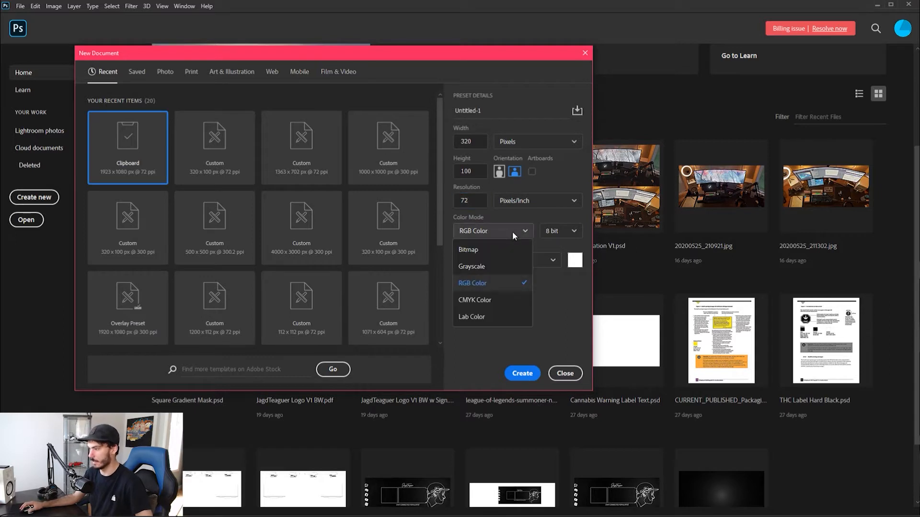
pyautogui.click(563, 297)
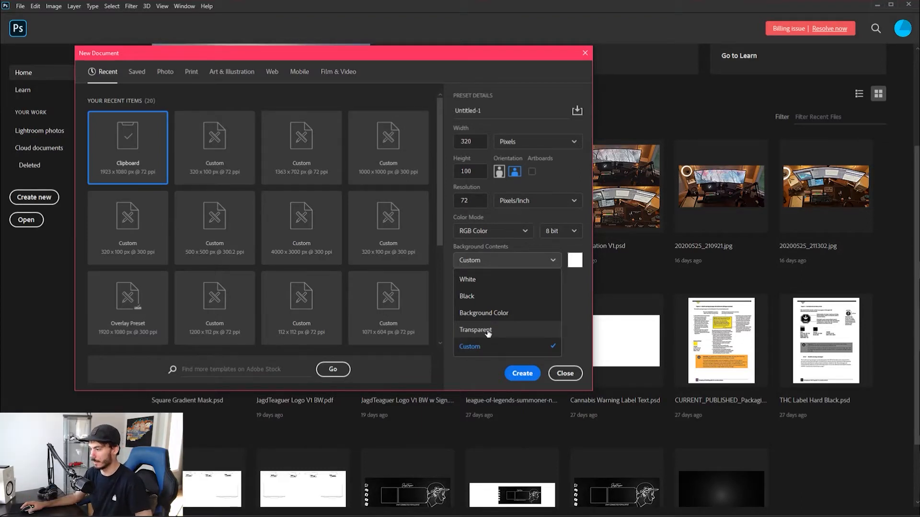
pyautogui.click(482, 329)
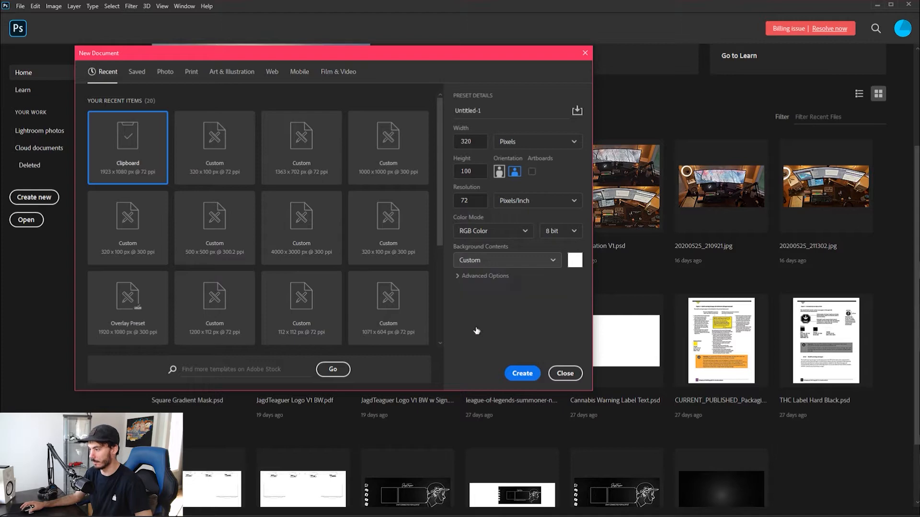
pyautogui.click(522, 373)
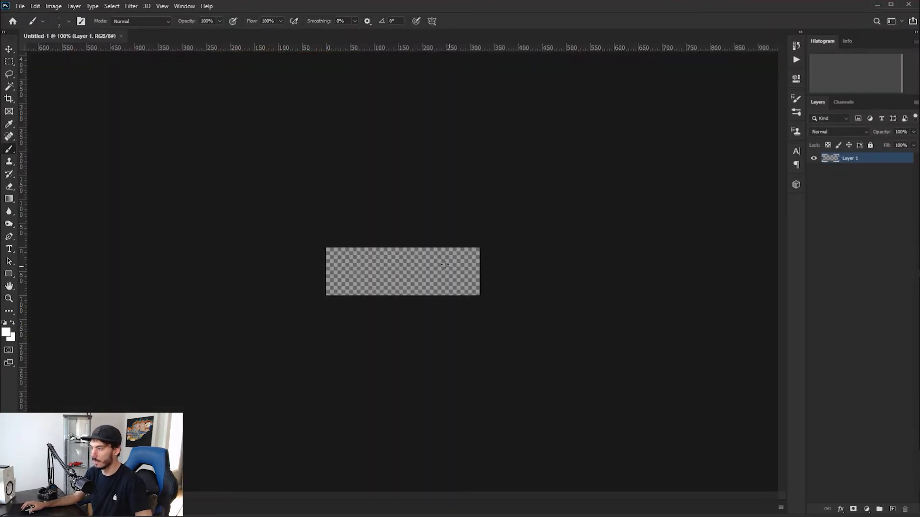
pyautogui.scroll(5, 448, 270)
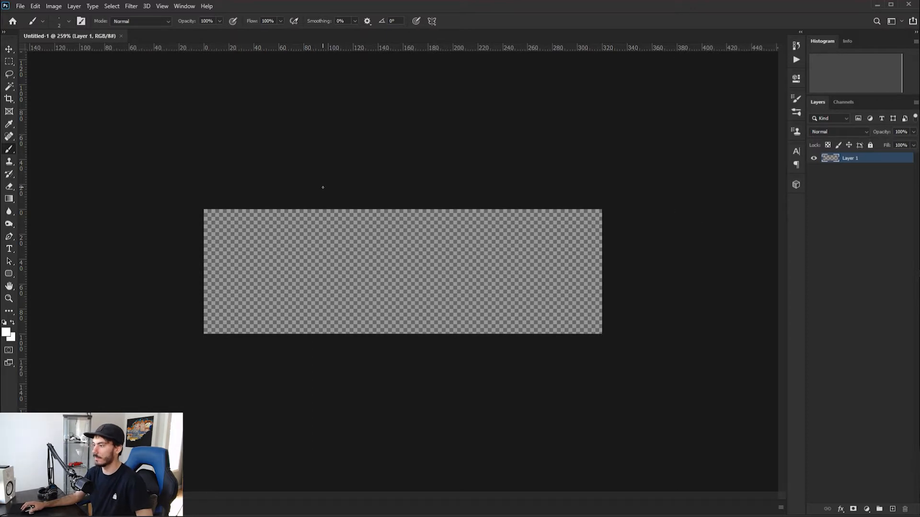
pyautogui.click(8, 61)
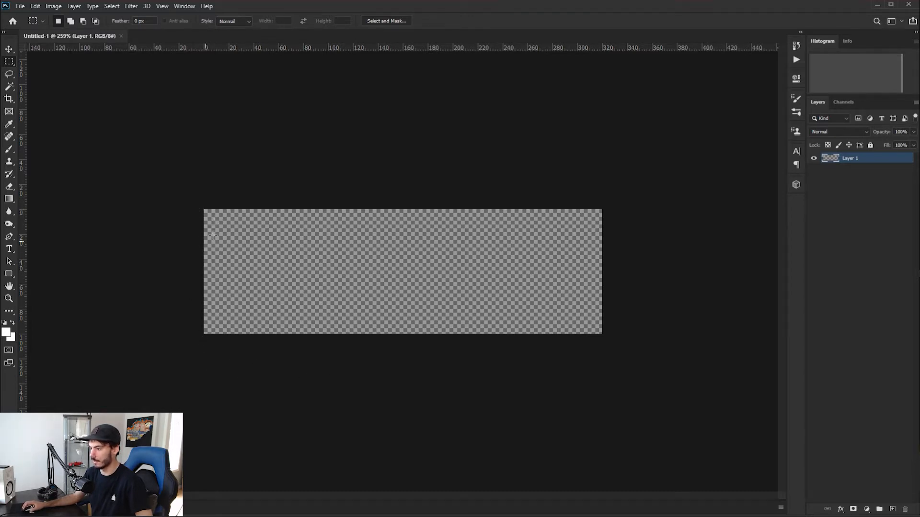
pyautogui.moveTo(221, 223); pyautogui.dragTo(588, 322)
pyautogui.hotkey('ctrl', 'd')
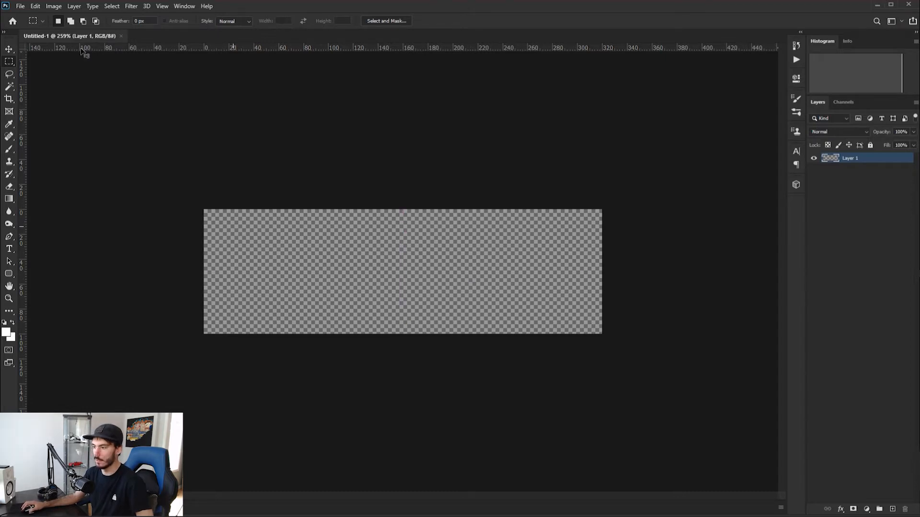
# Select a rectangle about 300 by 80 px just inside the canvas edges and stroke it with a centered 2 px white line
pyautogui.rightClick(8, 62)
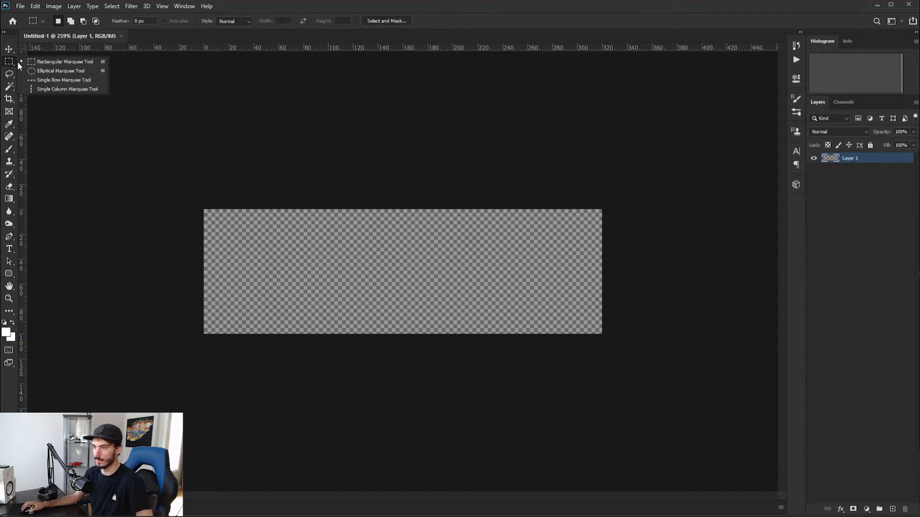
pyautogui.click(84, 64)
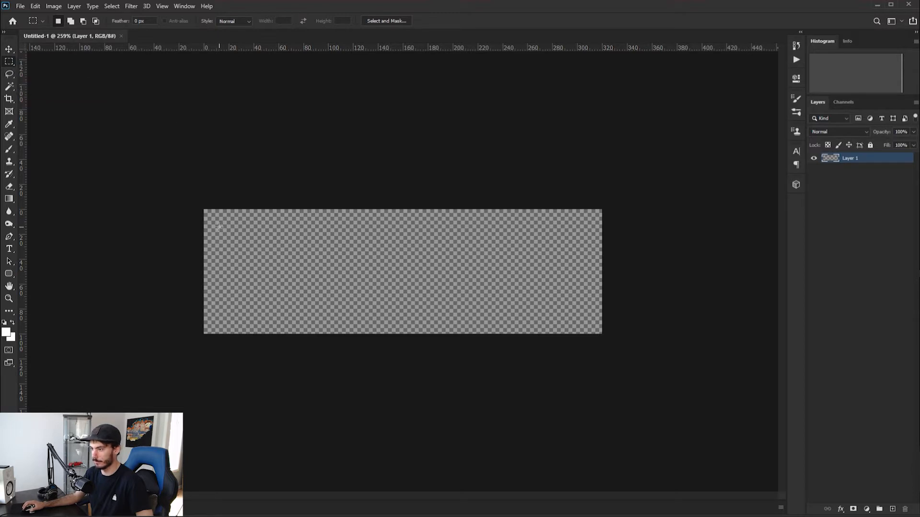
pyautogui.moveTo(216, 221); pyautogui.dragTo(587, 321)
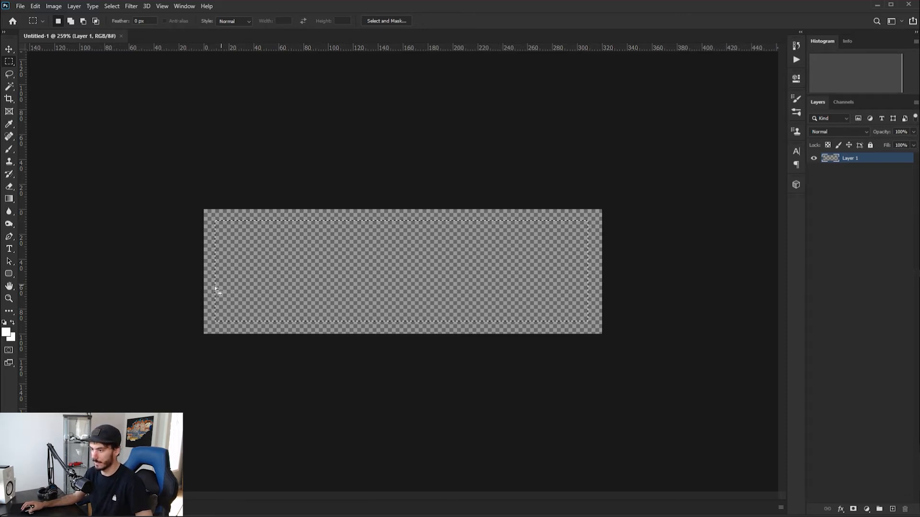
pyautogui.rightClick(572, 279)
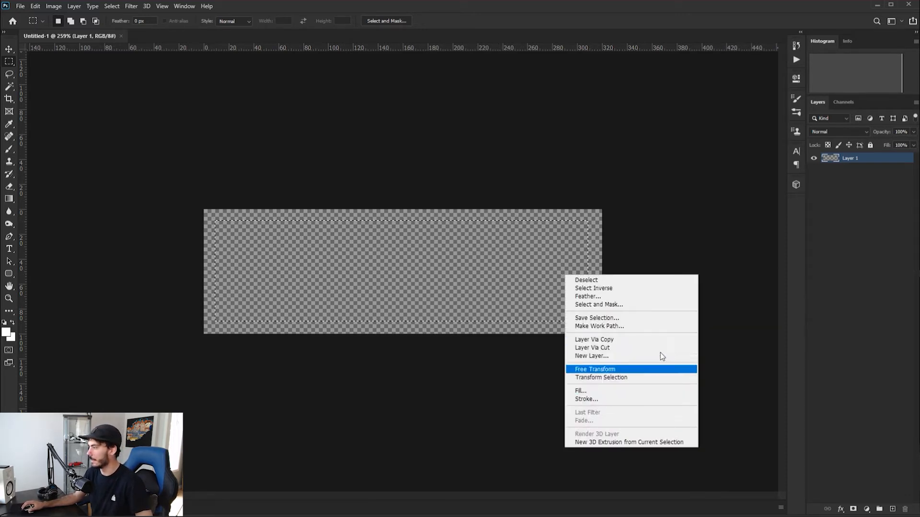
pyautogui.click(585, 399)
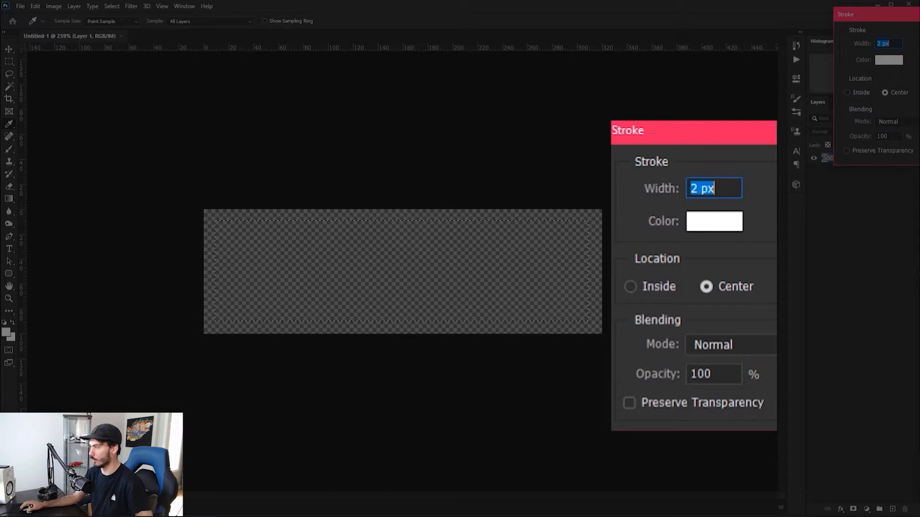
pyautogui.press('Return')
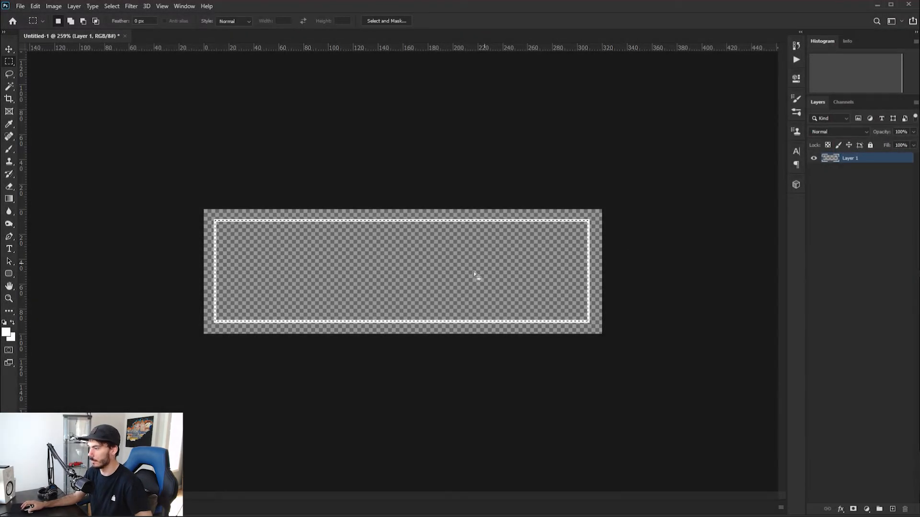
# Add a new layer beneath the border layer and rename the border layer "Stroke Border"
pyautogui.click(892, 509)
pyautogui.moveTo(849, 161); pyautogui.dragTo(848, 171)
pyautogui.click(849, 158)
pyautogui.doubleClick(851, 159)
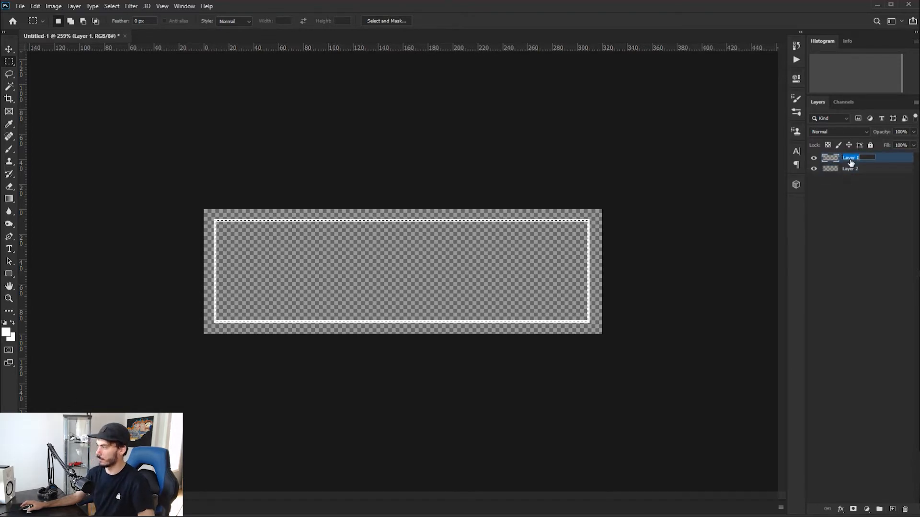
pyautogui.write('Stroke Border')
pyautogui.press('Return')
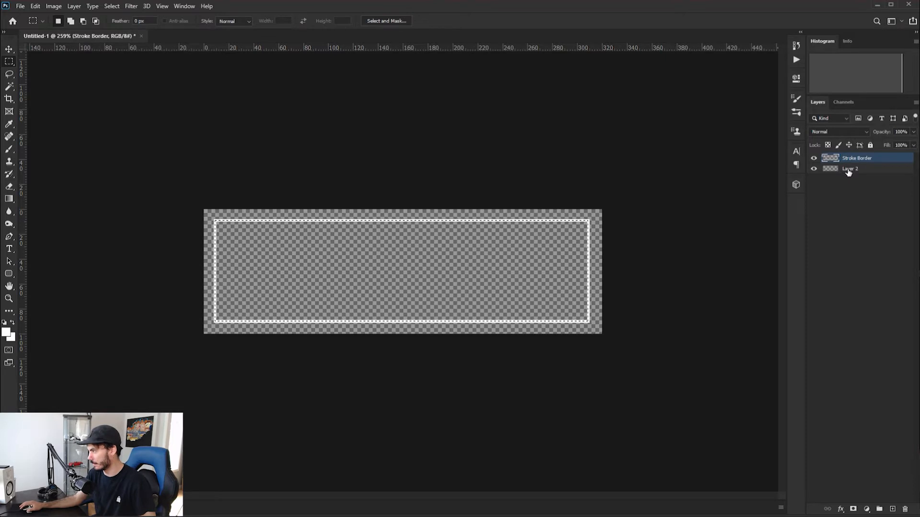
# Rename the empty lower layer "Background"
pyautogui.doubleClick(847, 169)
pyautogui.write('Background')
pyautogui.press('Return')
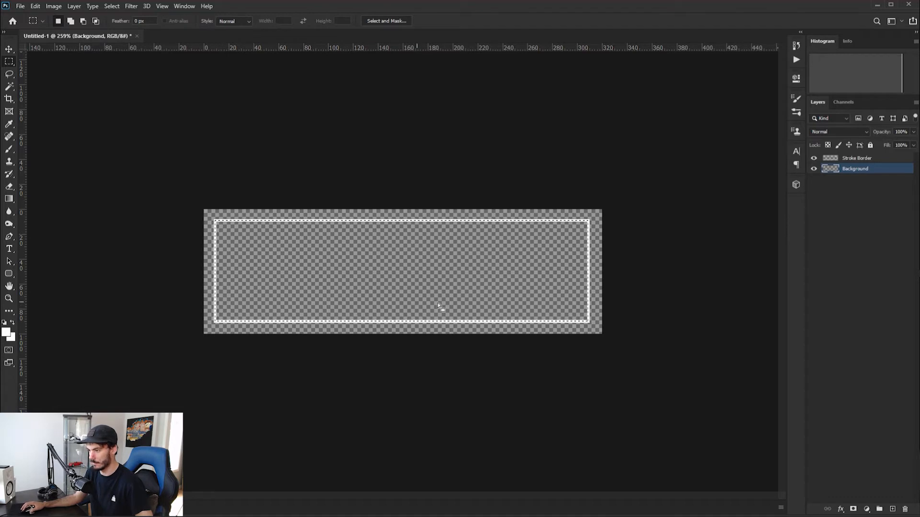
# Fill the rectangular selection on the Background layer with black at 100% opacity in Normal mode
pyautogui.rightClick(380, 283)
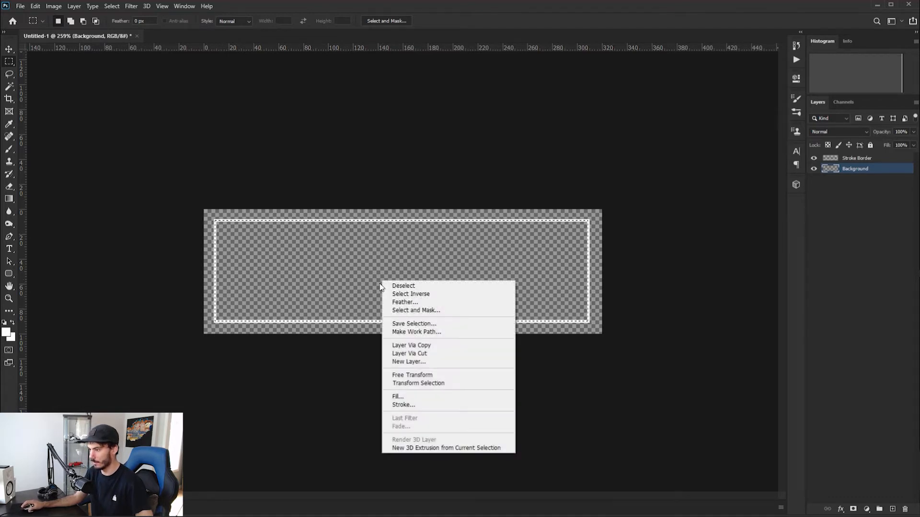
pyautogui.click(408, 397)
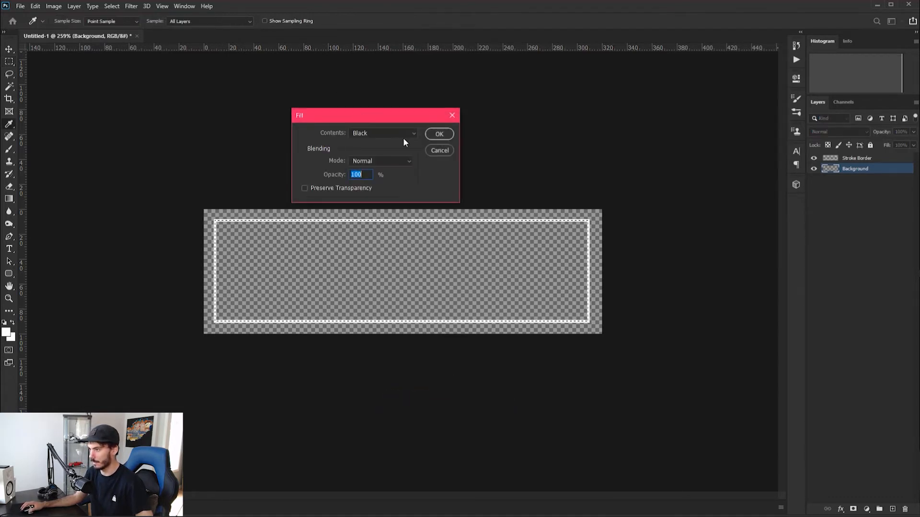
pyautogui.click(388, 130)
pyautogui.click(389, 130)
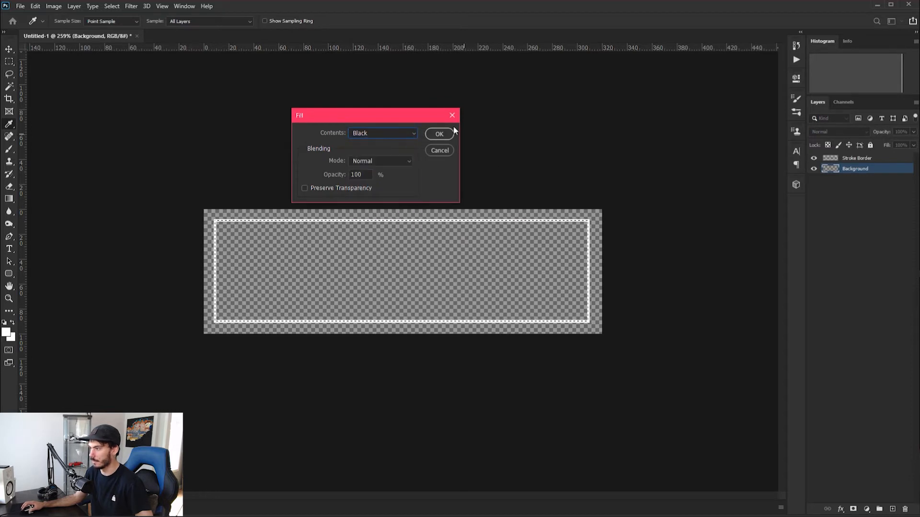
pyautogui.click(437, 133)
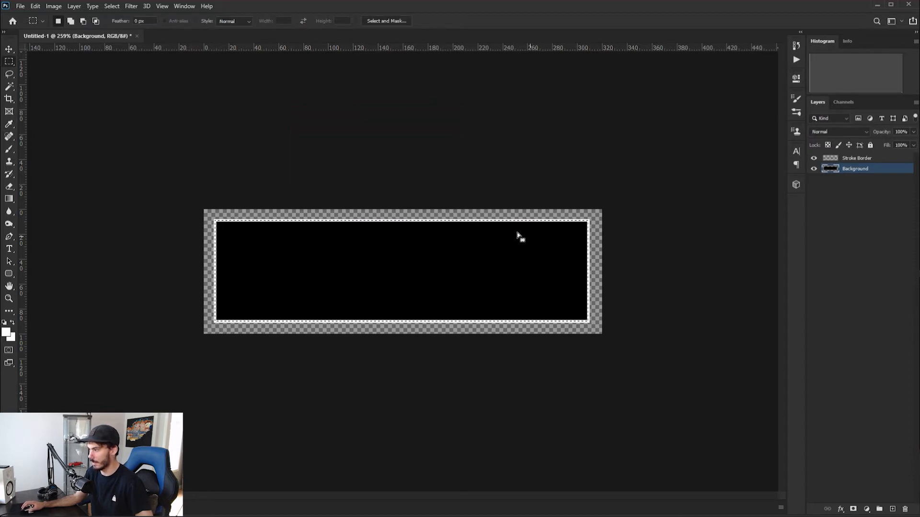
# Switch to the Move tool and clear the rectangular selection
pyautogui.click(14, 51)
pyautogui.click(335, 256)
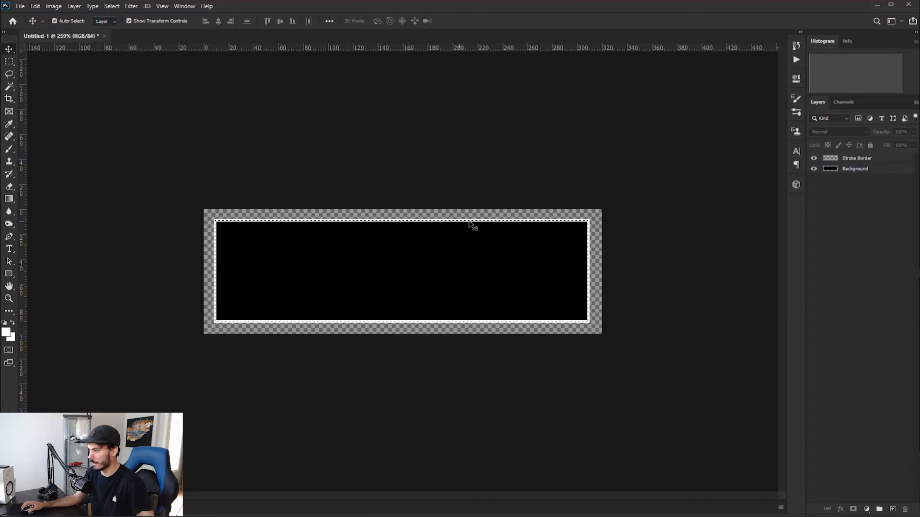
pyautogui.hotkey('ctrl', 'd')
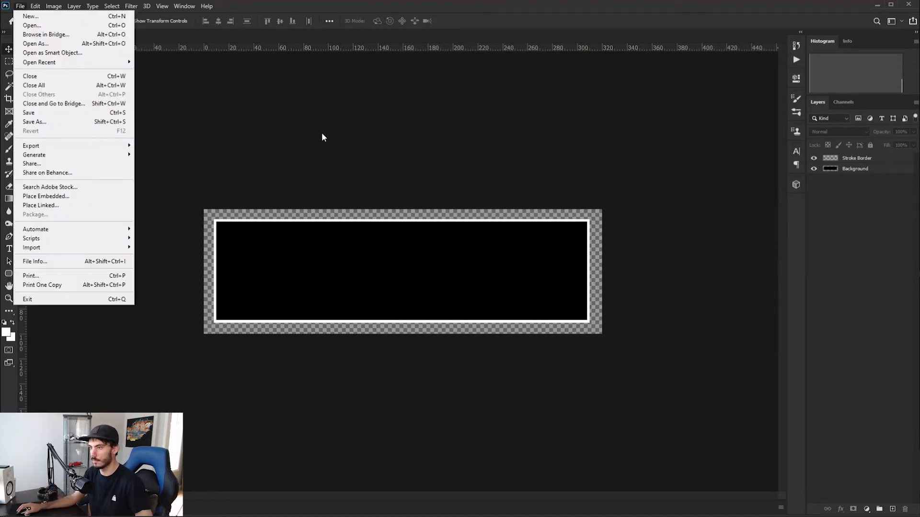
pyautogui.click(320, 134)
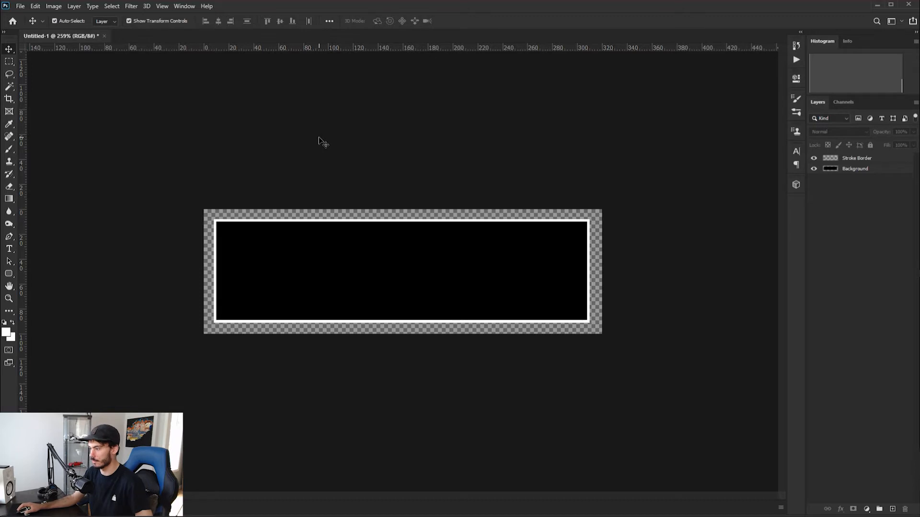
# Place the color-smoke-png-10 image from the Graphics Files folder as an embedded object
pyautogui.click(19, 6)
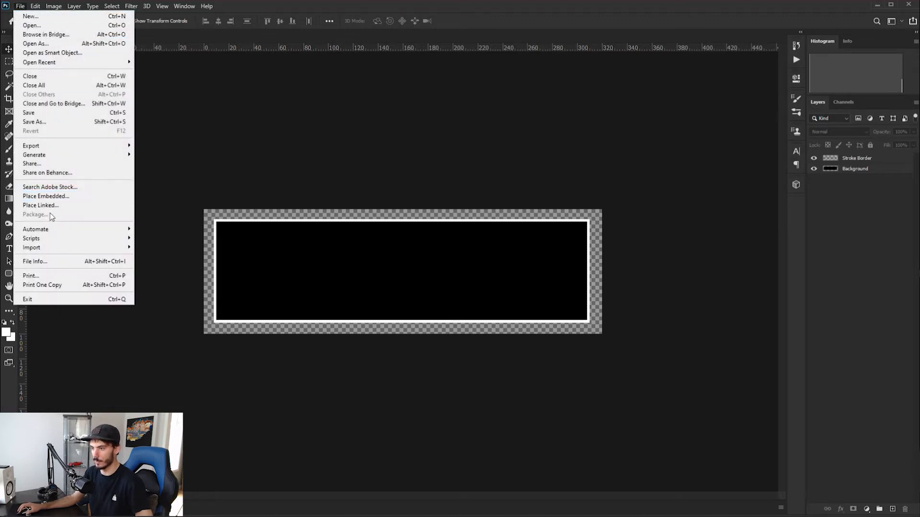
pyautogui.click(44, 197)
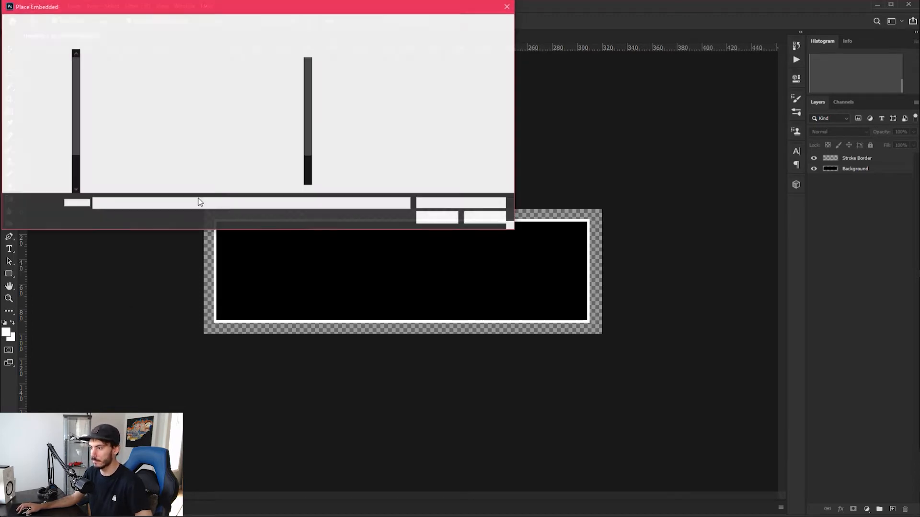
pyautogui.click(272, 86)
pyautogui.scroll(-2, 258, 151)
pyautogui.scroll(2, 259, 151)
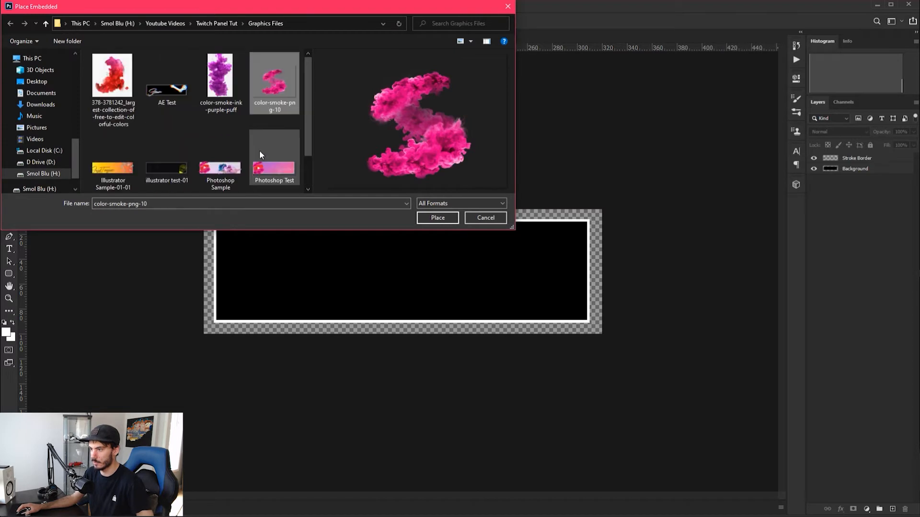
pyautogui.scroll(-2, 279, 113)
pyautogui.scroll(2, 279, 113)
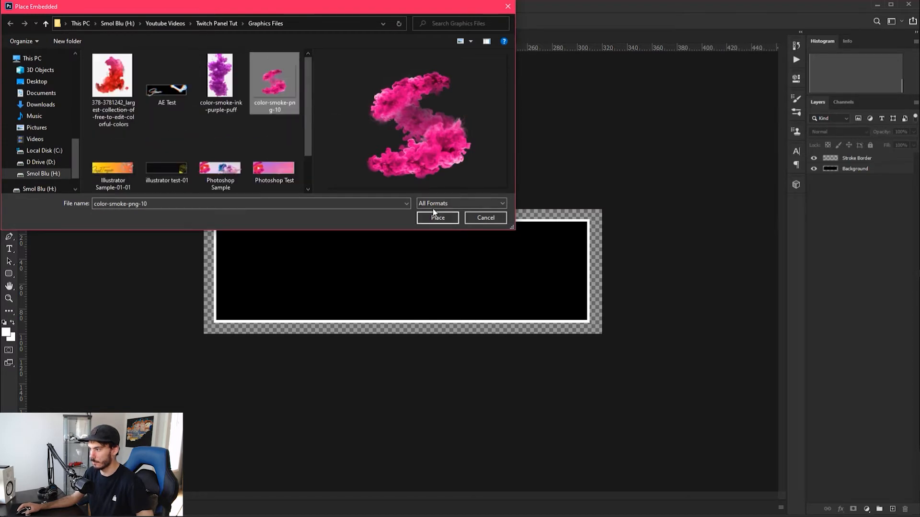
pyautogui.click(437, 217)
# Move the placed smoke image to the panel's left end and scale it proportionally to about 25.19%
pyautogui.moveTo(409, 274); pyautogui.dragTo(257, 270)
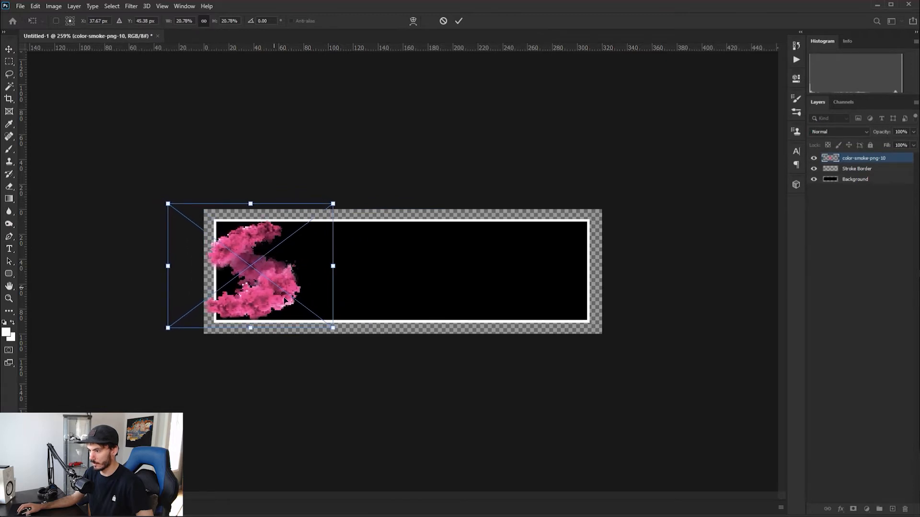
pyautogui.moveTo(334, 329); pyautogui.dragTo(355, 344)
pyautogui.moveTo(263, 303); pyautogui.dragTo(273, 303)
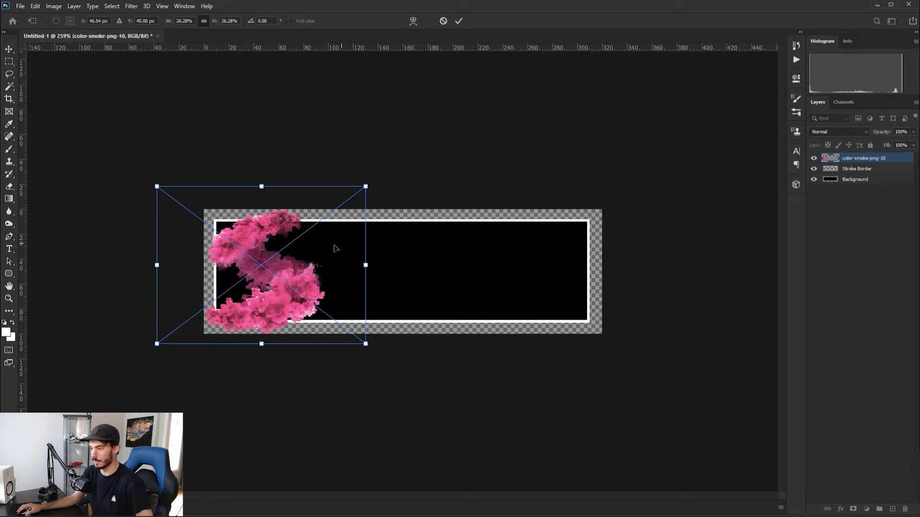
pyautogui.scroll(3, 336, 248)
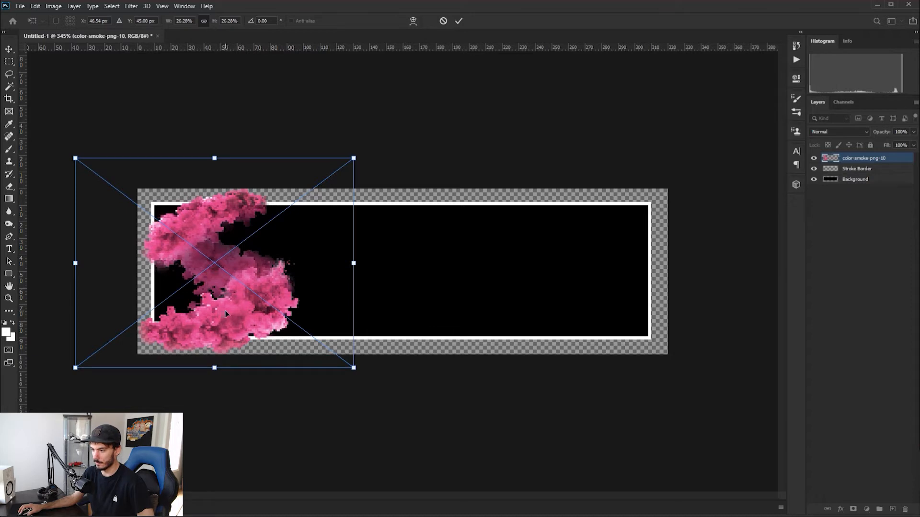
pyautogui.moveTo(239, 320); pyautogui.dragTo(242, 320)
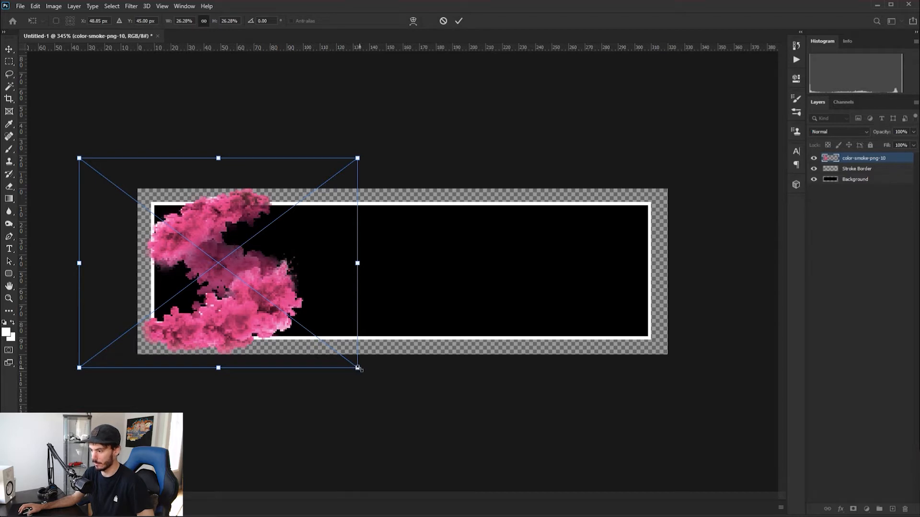
pyautogui.moveTo(357, 367); pyautogui.dragTo(352, 364)
# Switch to Photos to view the Photoshop and Illustrator sample panels, and minimize the viewer
pyautogui.hotkey('alt', 'Tab')
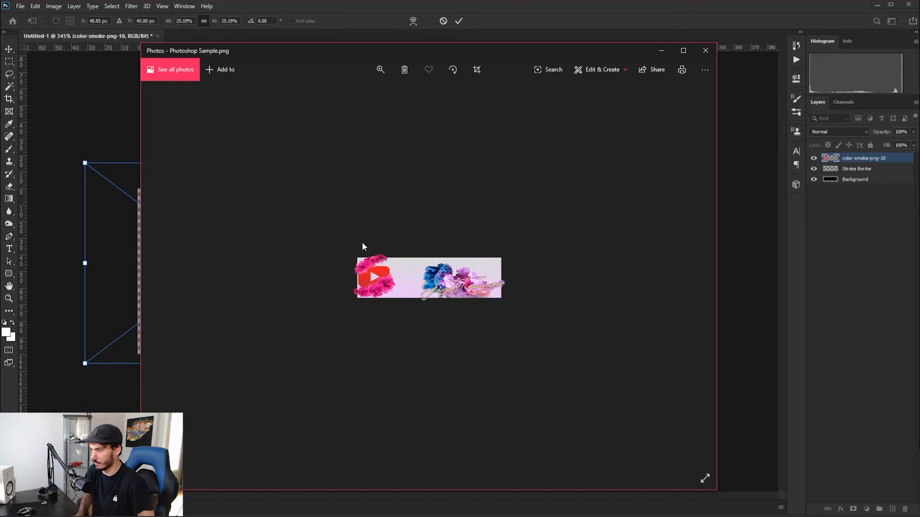
pyautogui.press('Right')
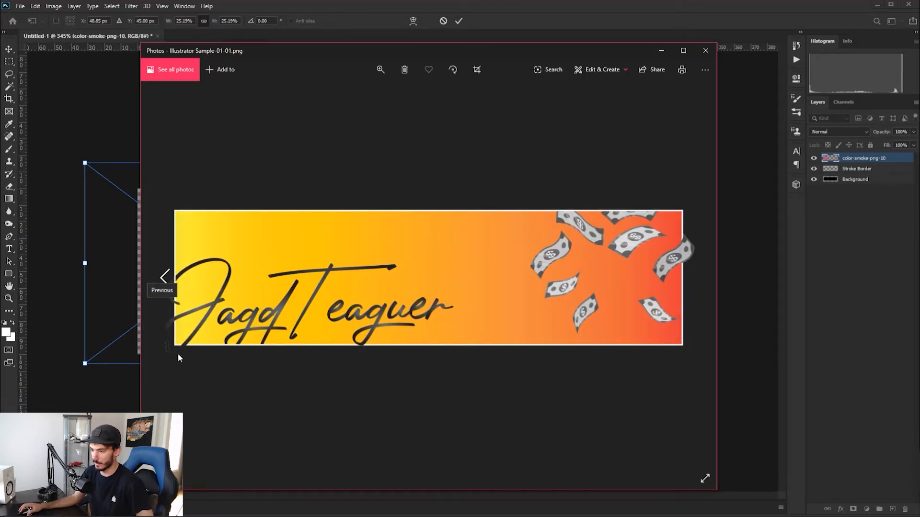
pyautogui.click(661, 50)
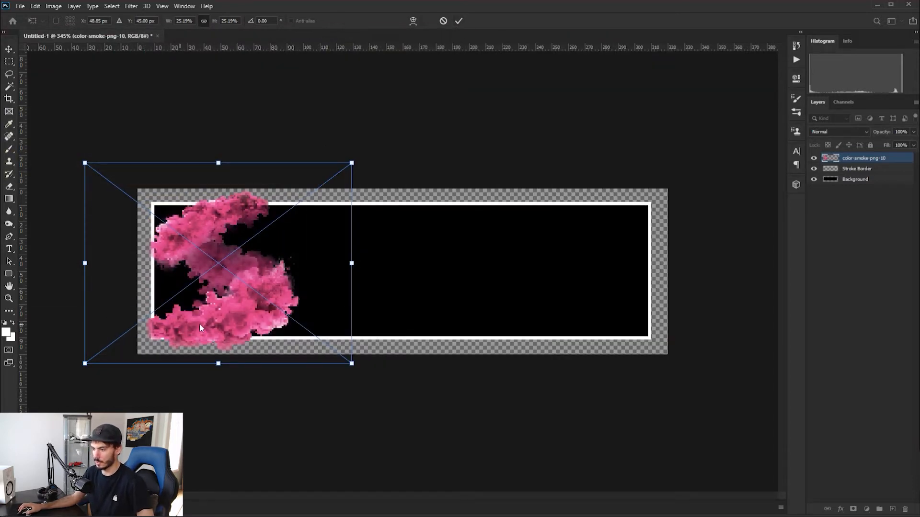
# Commit the smoke image's transform and undo the last shift of its layer
pyautogui.press('Return')
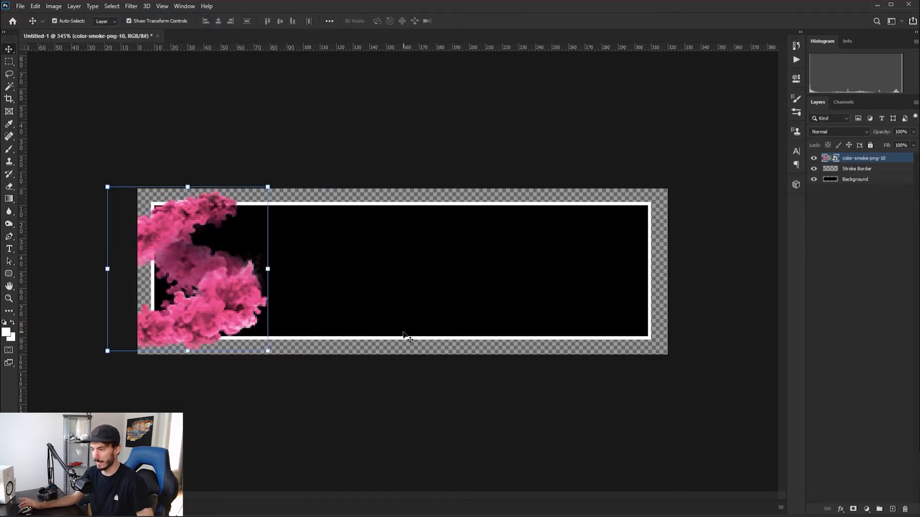
pyautogui.hotkey('ctrl', 'z')
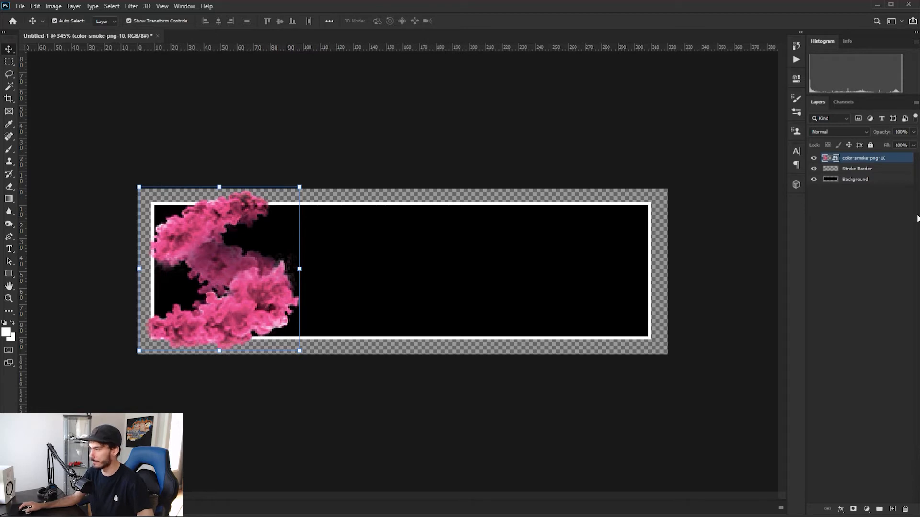
# Place youtube_new from the Logo Icons folder as an embedded smart object, cropped to its bounding box
pyautogui.click(20, 6)
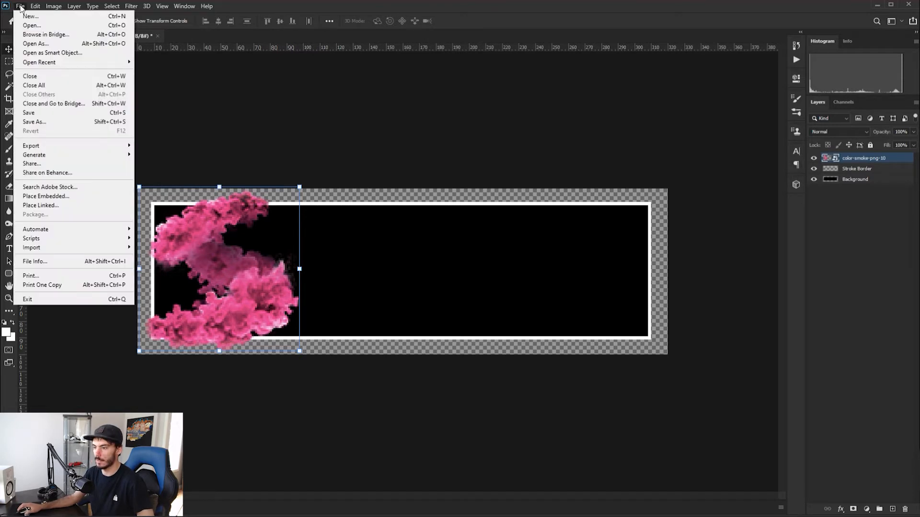
pyautogui.click(48, 197)
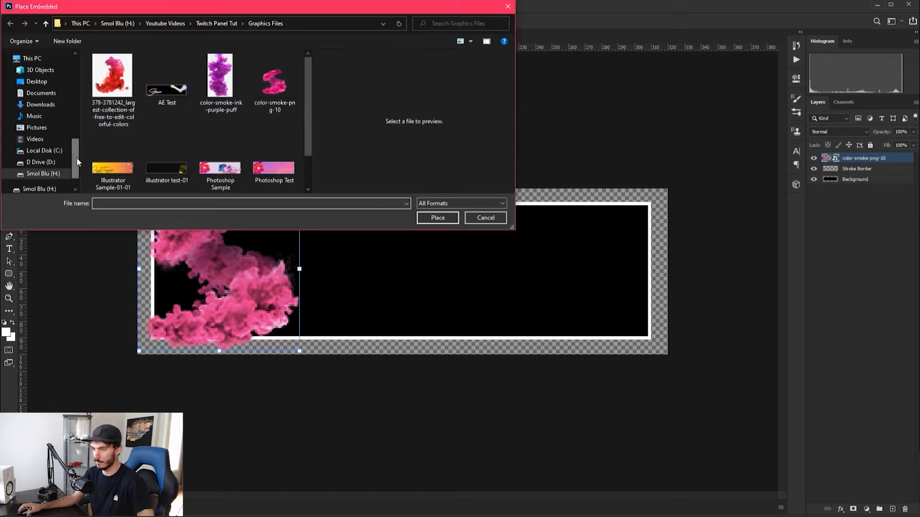
pyautogui.scroll(5, 53, 144)
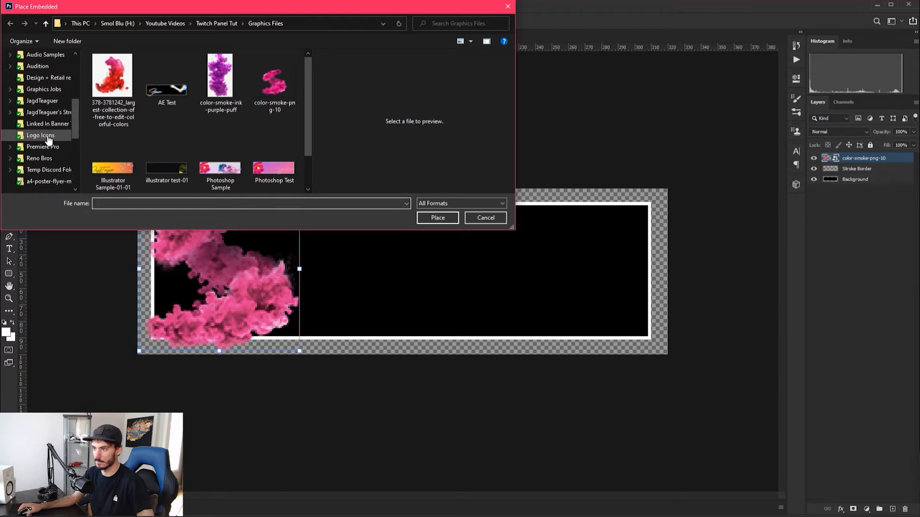
pyautogui.click(50, 135)
pyautogui.click(116, 130)
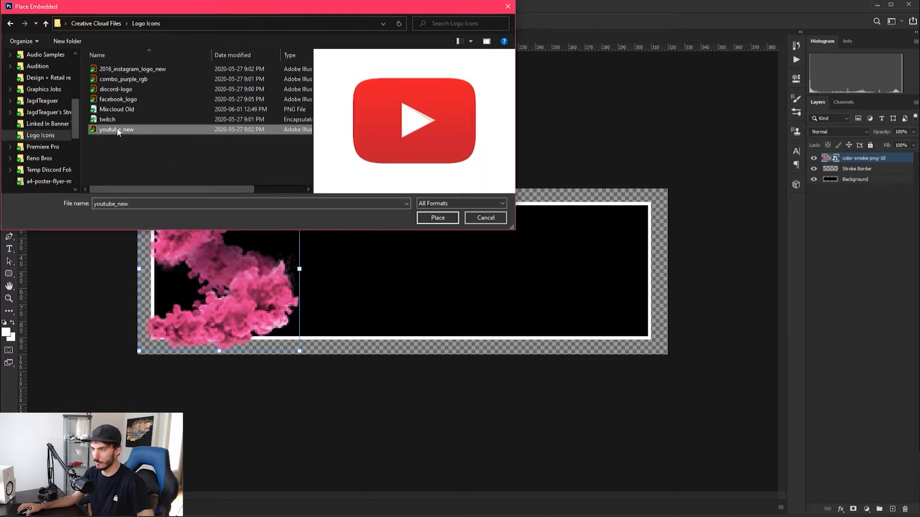
pyautogui.click(437, 218)
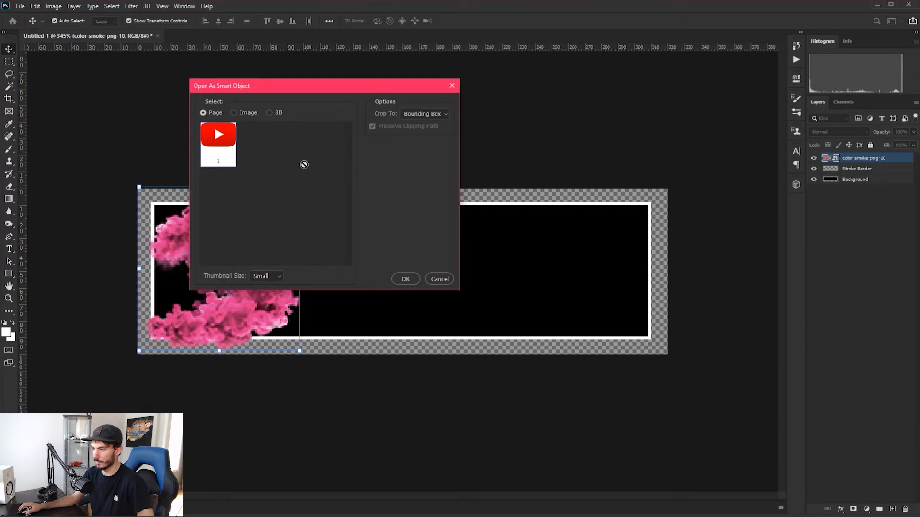
pyautogui.click(408, 283)
# Move the YouTube logo onto the pink smoke, tilt it slightly counterclockwise and scale it down
pyautogui.moveTo(409, 273); pyautogui.dragTo(229, 276)
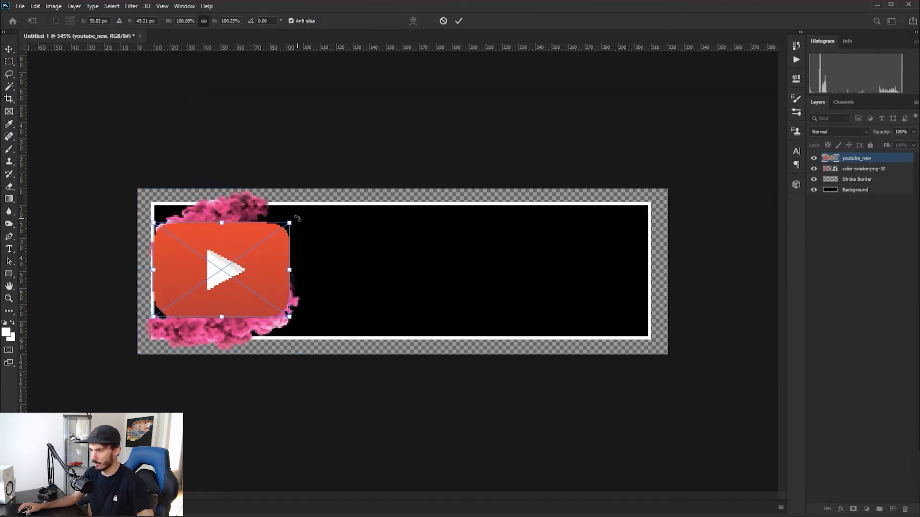
pyautogui.moveTo(294, 216); pyautogui.dragTo(290, 211)
pyautogui.moveTo(293, 310); pyautogui.dragTo(282, 306)
# Try the youtube_new layer beneath the smoke layer, nudge the logo slightly, and return its layer to the top
pyautogui.moveTo(850, 160); pyautogui.dragTo(843, 177)
pyautogui.moveTo(272, 248); pyautogui.dragTo(267, 245)
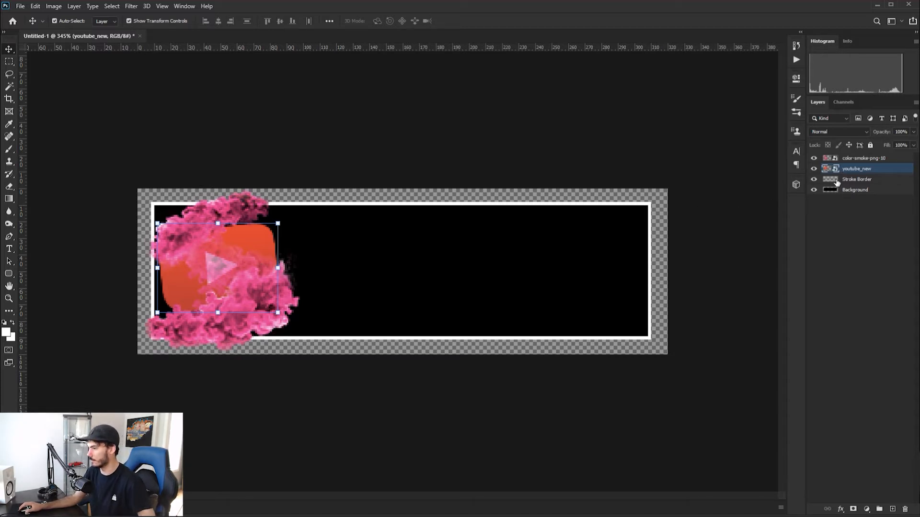
pyautogui.moveTo(857, 171); pyautogui.dragTo(857, 150)
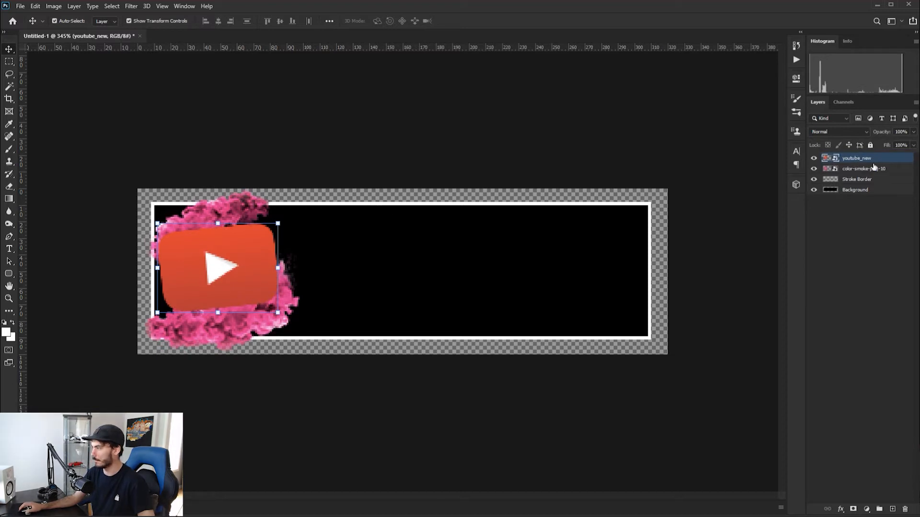
# Hide the youtube_new layer and add a layer mask to the color-smoke-png-10 layer
pyautogui.click(813, 158)
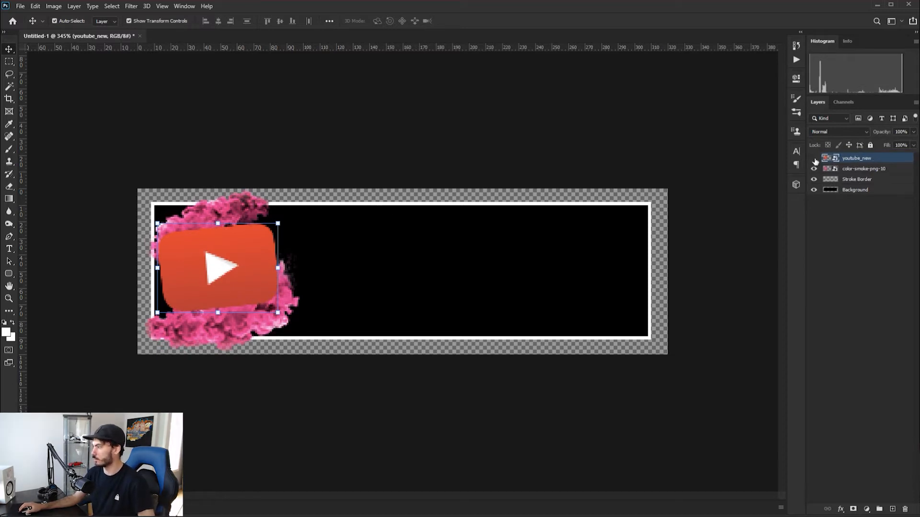
pyautogui.click(865, 171)
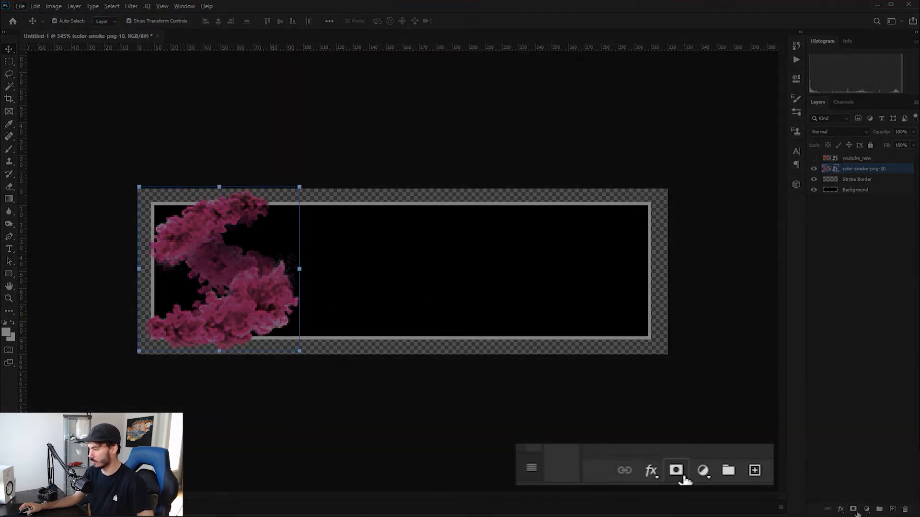
pyautogui.click(853, 510)
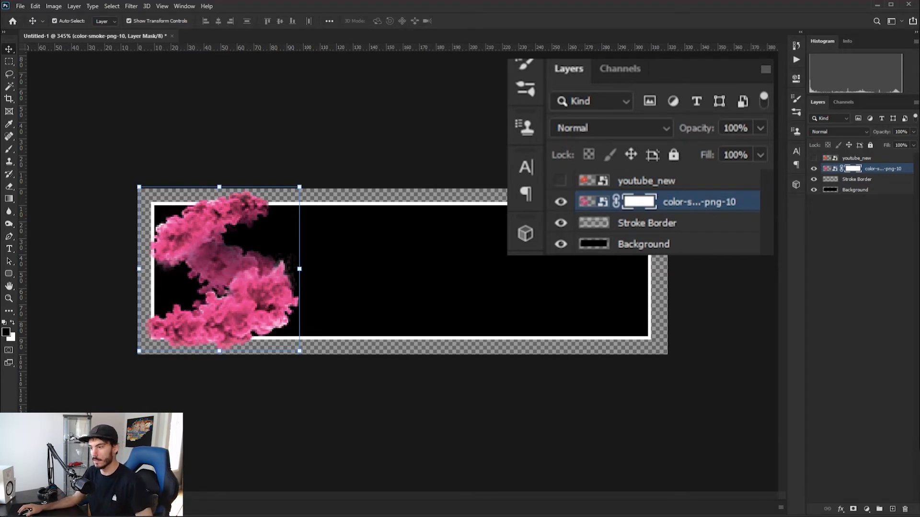
pyautogui.click(8, 61)
pyautogui.moveTo(201, 192); pyautogui.dragTo(283, 215)
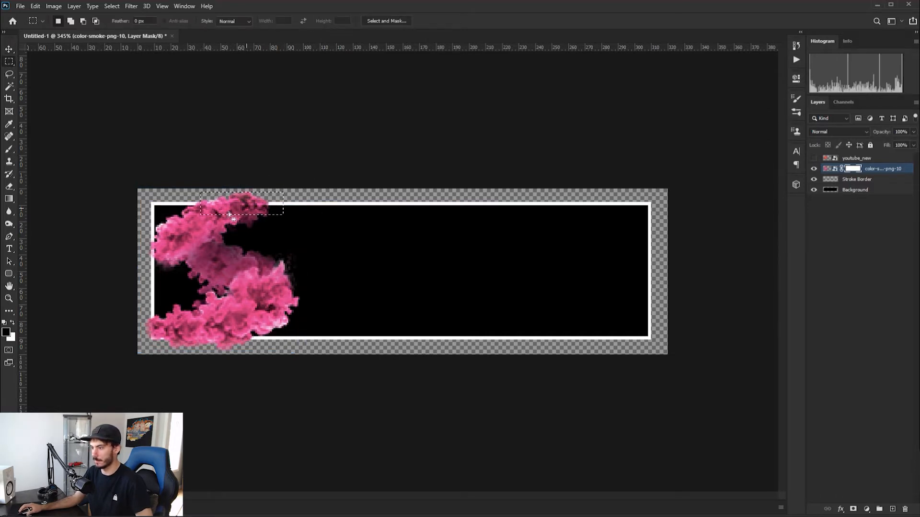
pyautogui.rightClick(238, 207)
pyautogui.press('Escape')
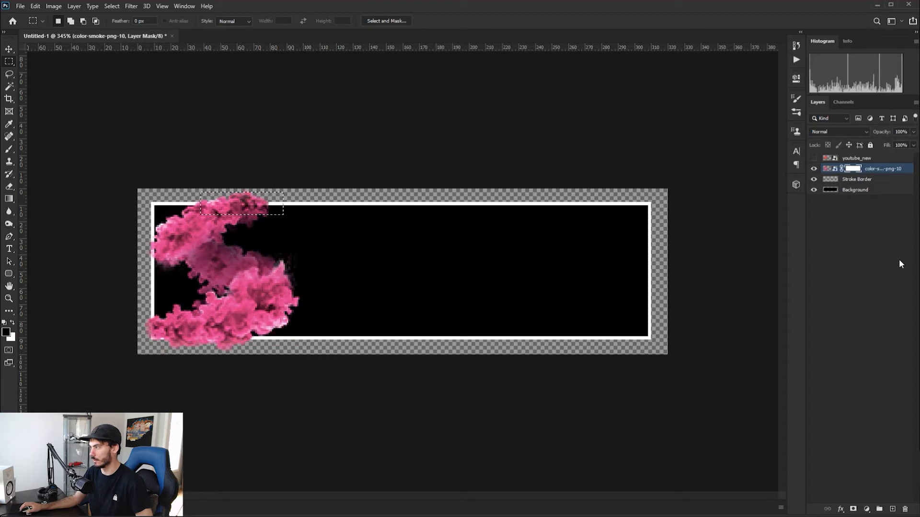
pyautogui.click(181, 222)
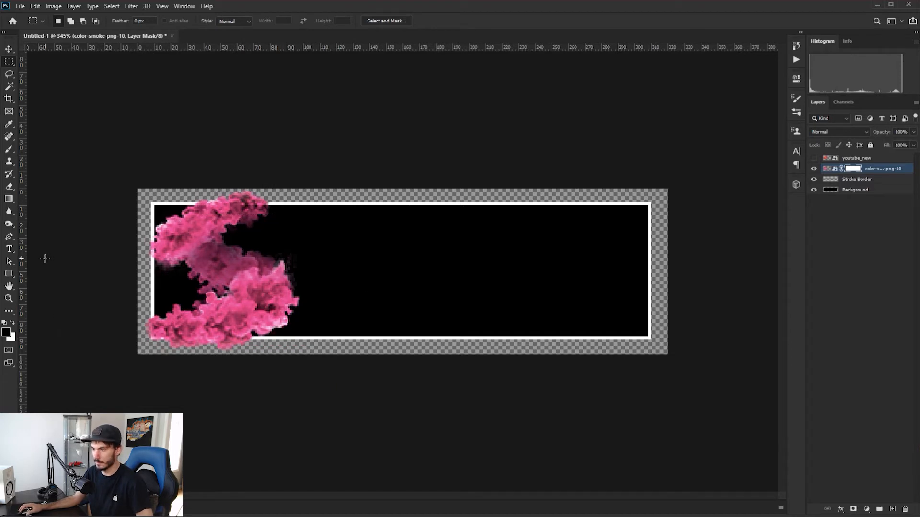
pyautogui.click(9, 272)
pyautogui.rightClick(8, 273)
pyautogui.click(48, 282)
pyautogui.moveTo(169, 229); pyautogui.dragTo(215, 259)
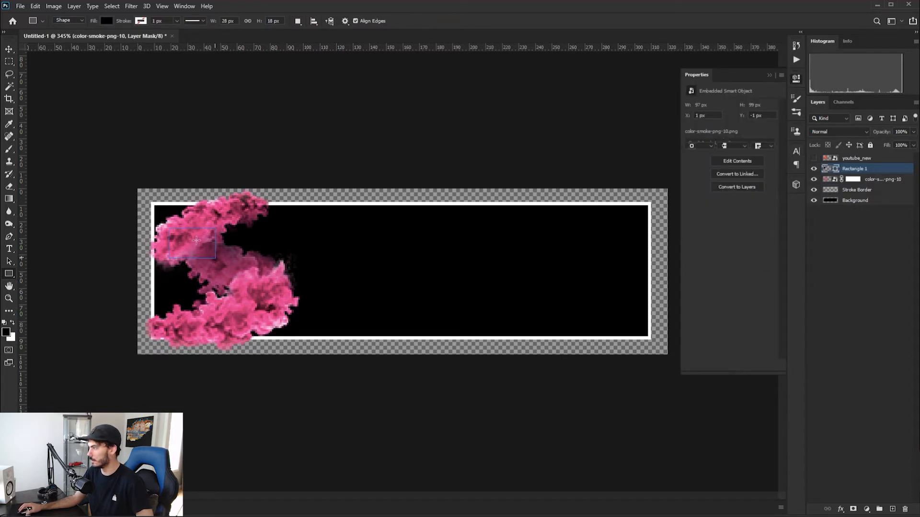
pyautogui.hotkey('ctrl', 'z')
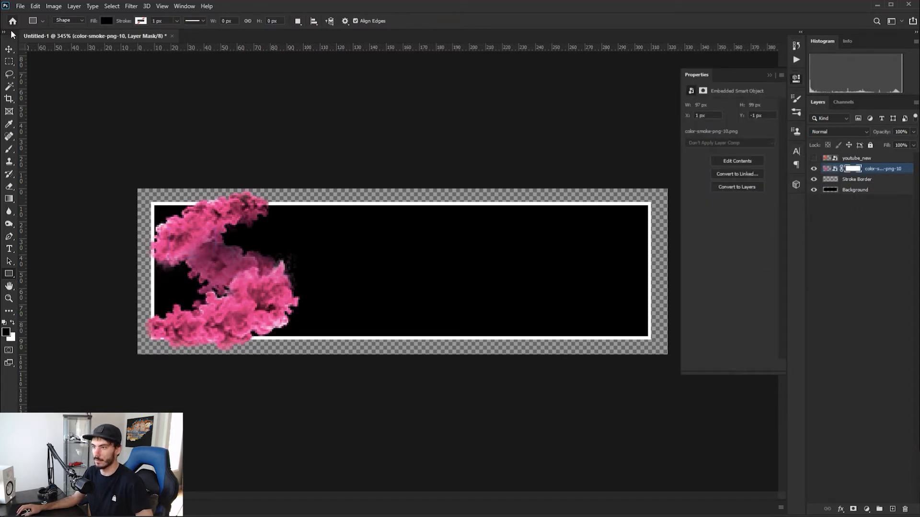
pyautogui.press('v')
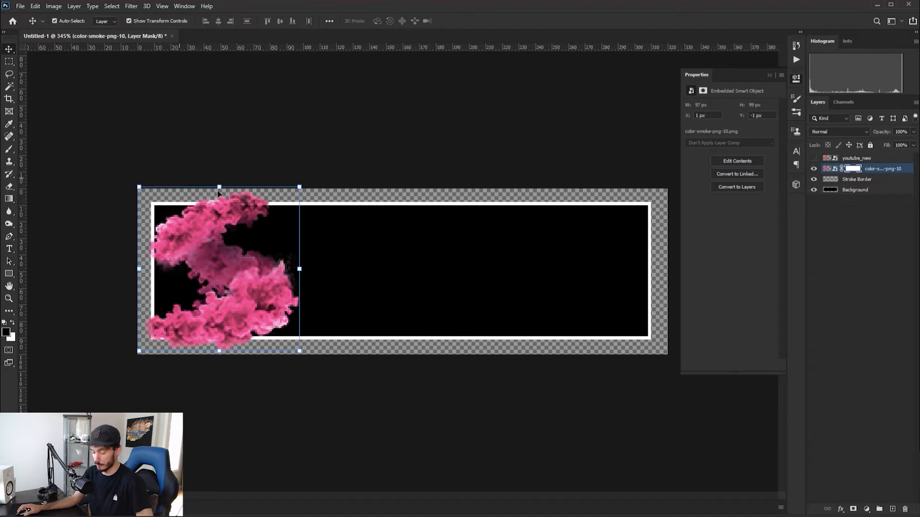
# Target the color-smoke-png-10 layer mask with the Brush tool and set the brush hardness to 100%
pyautogui.click(855, 169)
pyautogui.press('b')
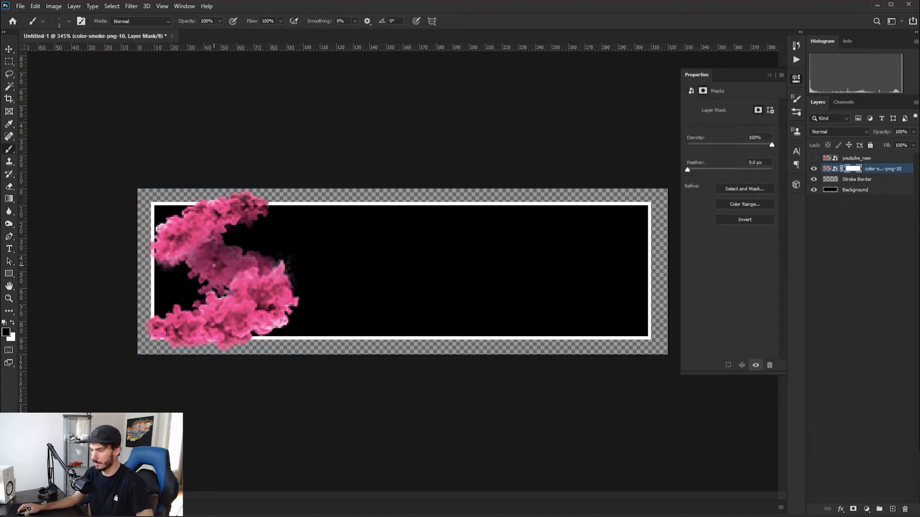
pyautogui.rightClick(10, 149)
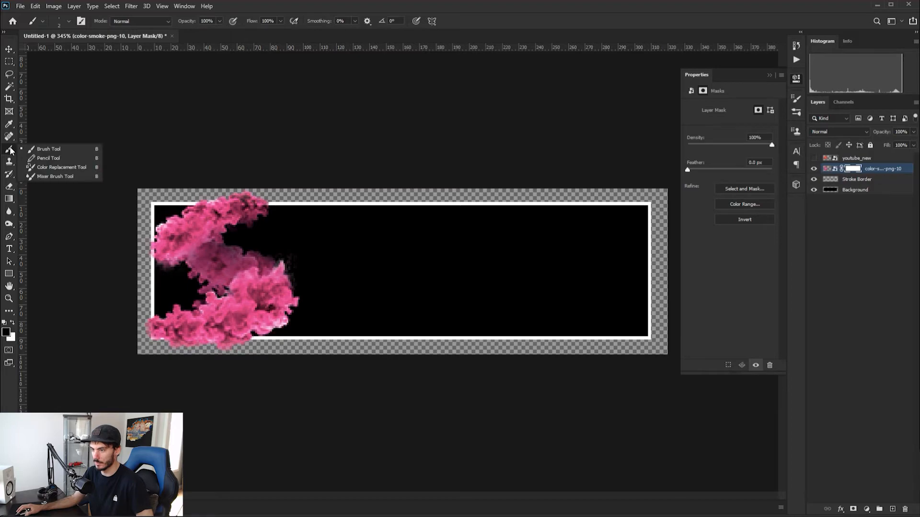
pyautogui.click(79, 152)
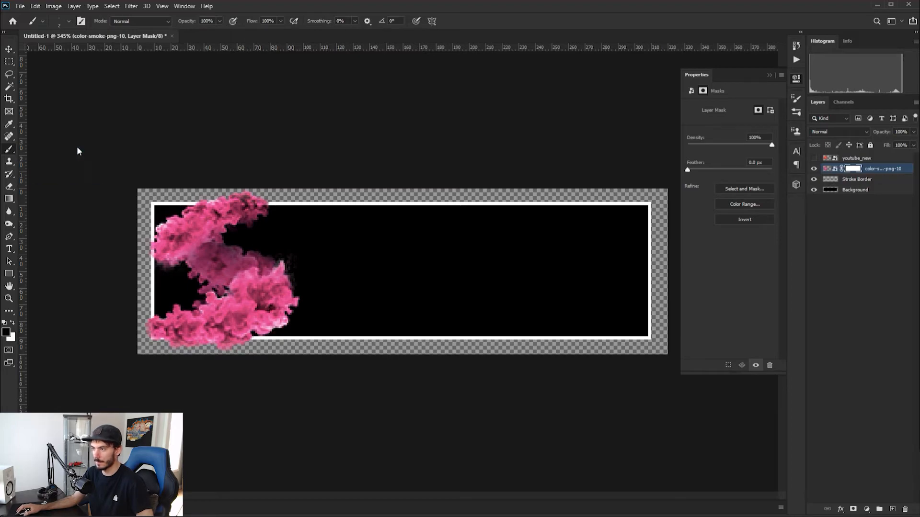
pyautogui.scroll(8, 230, 225)
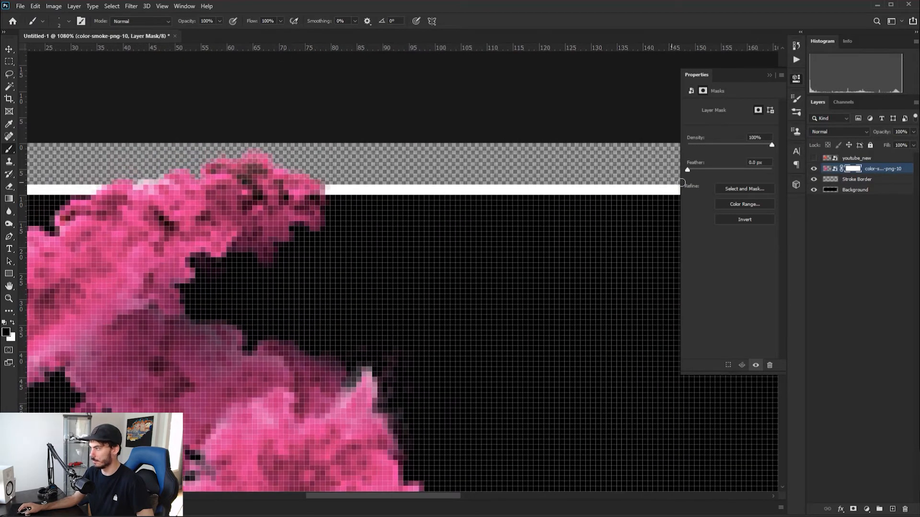
pyautogui.rightClick(294, 184)
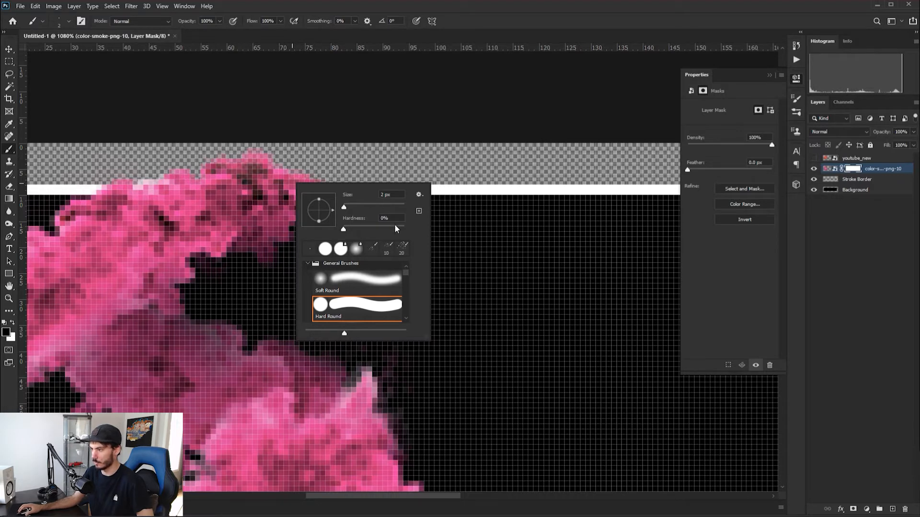
pyautogui.moveTo(344, 230); pyautogui.dragTo(405, 229)
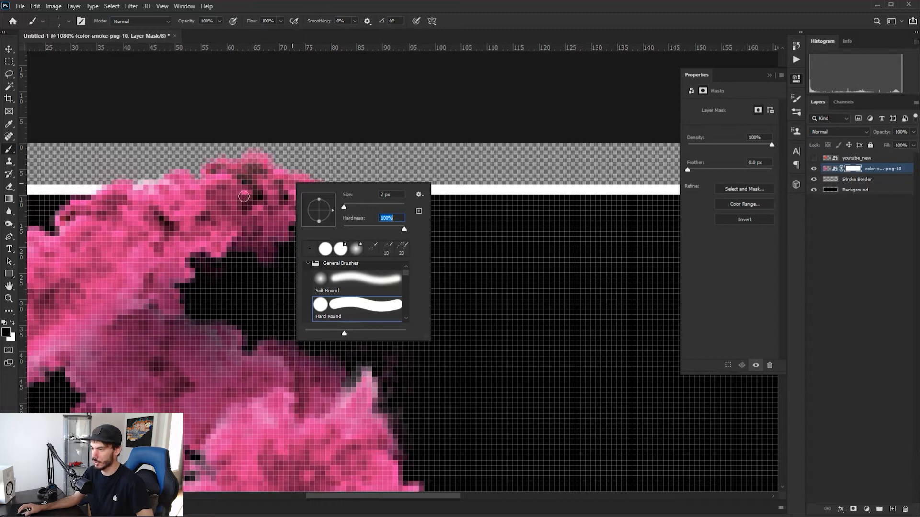
# Try masking the smoke off the panel's upper white border, then restoring a little of it just above
pyautogui.moveTo(91, 191)
pyautogui.mouseDown()
pyautogui.moveTo(247, 183)
pyautogui.moveTo(216, 194)
pyautogui.moveTo(290, 195)
pyautogui.moveTo(279, 185)
pyautogui.moveTo(316, 185)
pyautogui.moveTo(266, 187)
pyautogui.moveTo(308, 195)
pyautogui.mouseUp()
pyautogui.moveTo(151, 191)
pyautogui.mouseDown()
pyautogui.moveTo(99, 190)
pyautogui.moveTo(271, 191)
pyautogui.mouseUp()
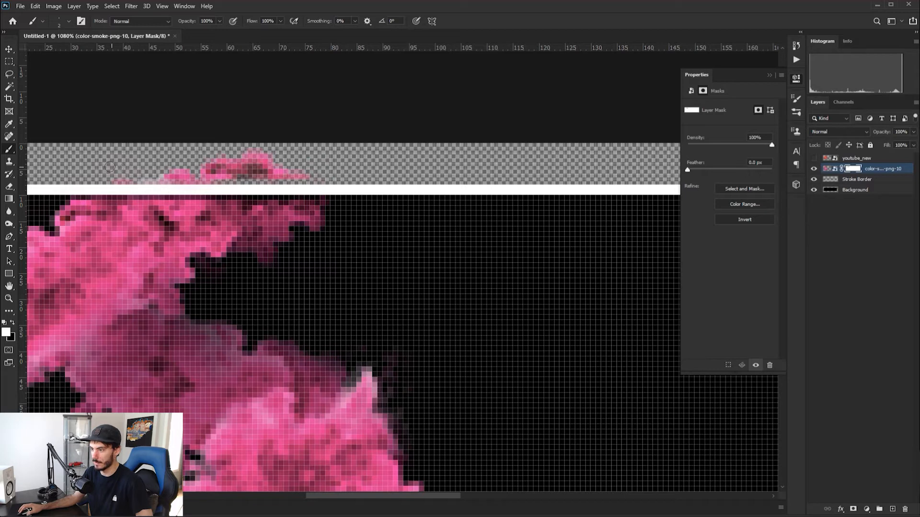
pyautogui.moveTo(238, 177); pyautogui.dragTo(293, 178)
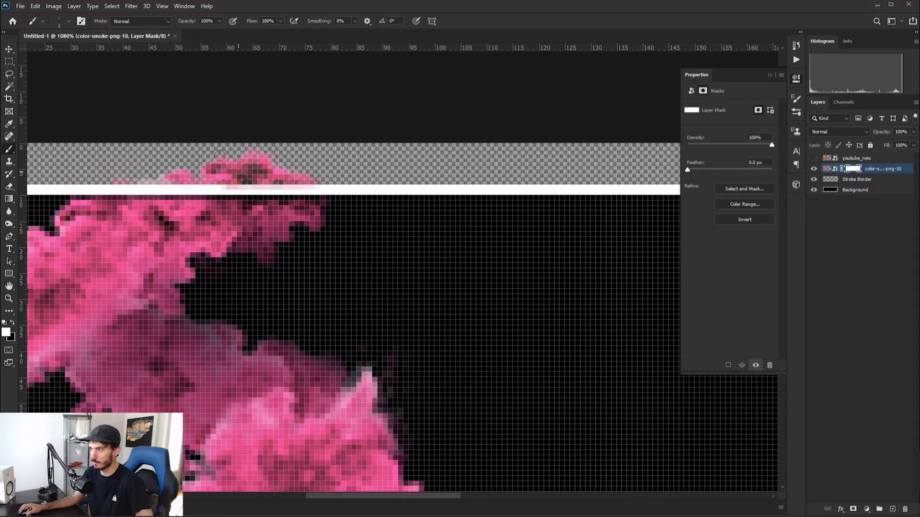
# Try restoring the smoke over the upper border by painting white on the mask with a 1 px brush
pyautogui.rightClick(285, 95)
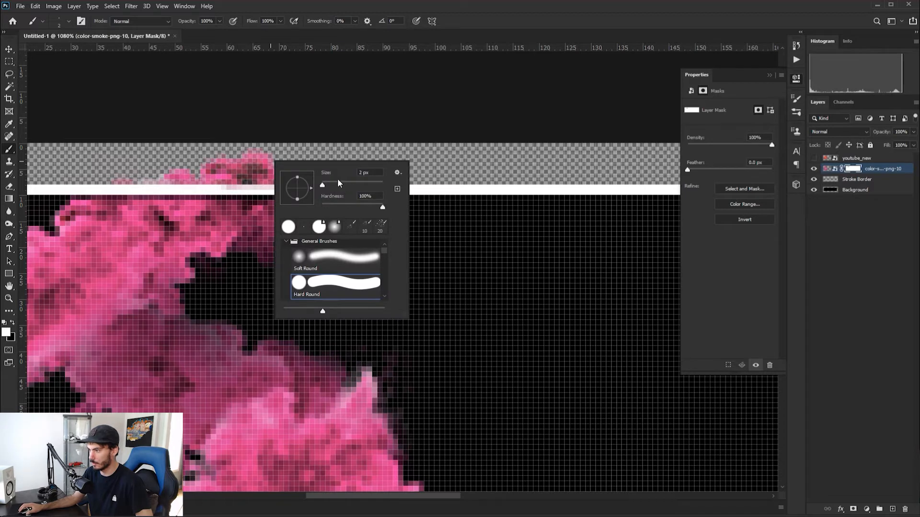
pyautogui.press('Return')
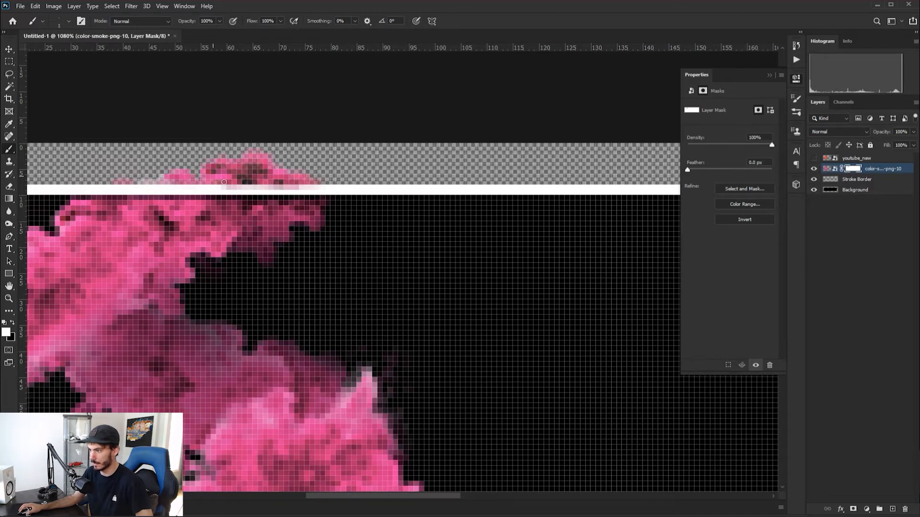
pyautogui.moveTo(136, 180); pyautogui.dragTo(130, 183)
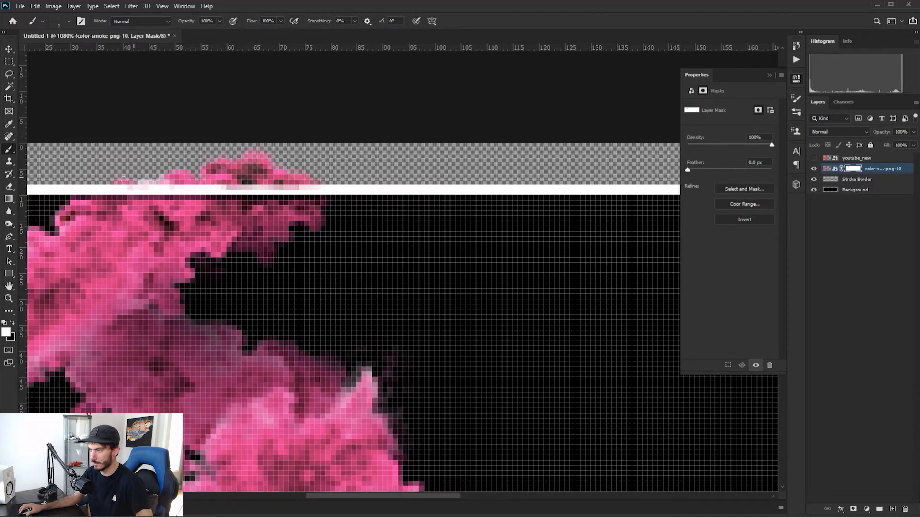
pyautogui.moveTo(330, 182)
pyautogui.mouseDown()
pyautogui.moveTo(232, 184)
pyautogui.moveTo(243, 200)
pyautogui.moveTo(333, 205)
pyautogui.moveTo(193, 200)
pyautogui.mouseUp()
pyautogui.moveTo(307, 194); pyautogui.dragTo(71, 199)
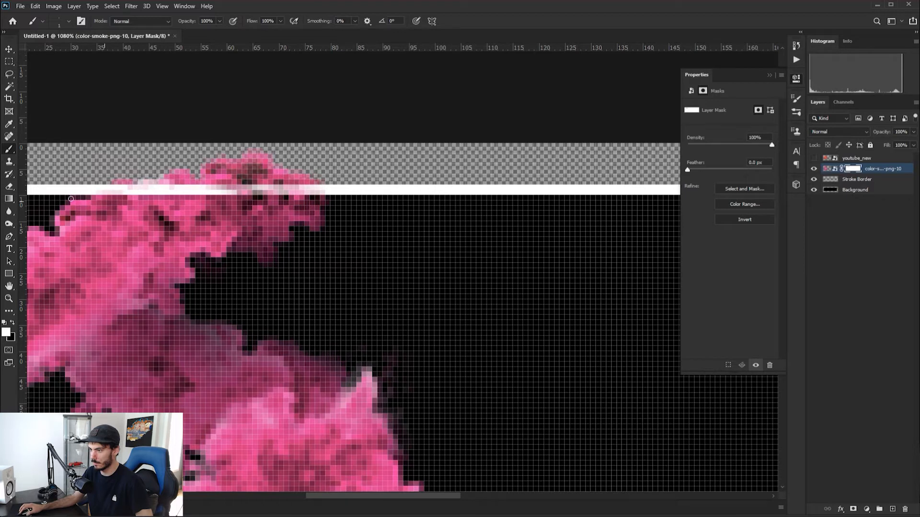
# Try hiding the smoke along the upper white border again by painting black on the mask
pyautogui.press('x')
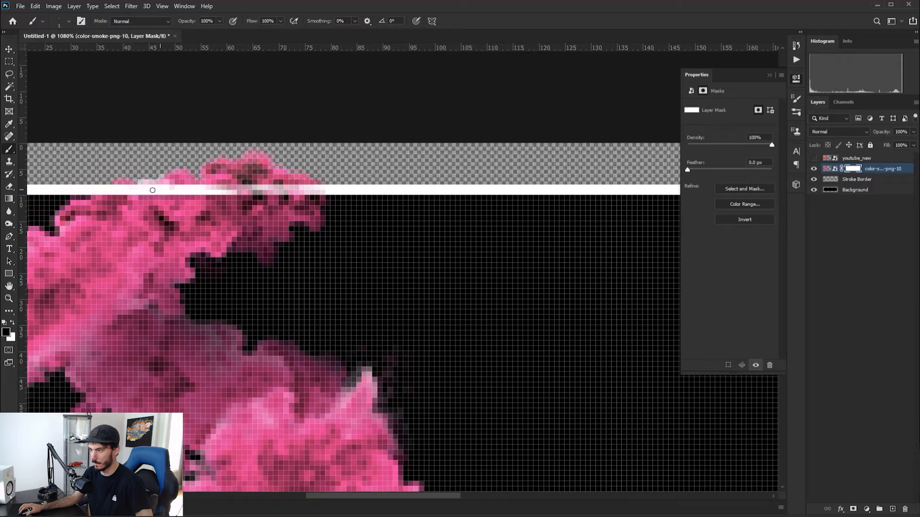
pyautogui.moveTo(220, 190)
pyautogui.mouseDown()
pyautogui.moveTo(329, 194)
pyautogui.moveTo(286, 191)
pyautogui.mouseUp()
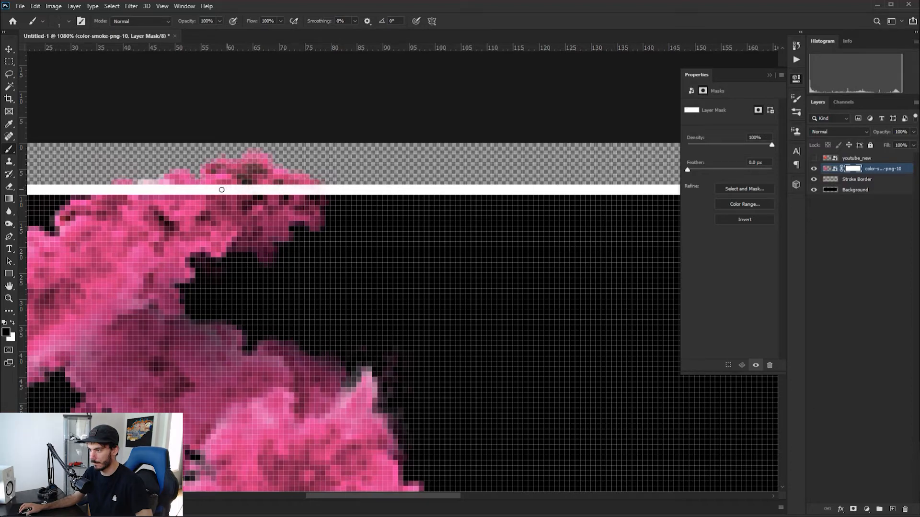
pyautogui.scroll(-5, 152, 193)
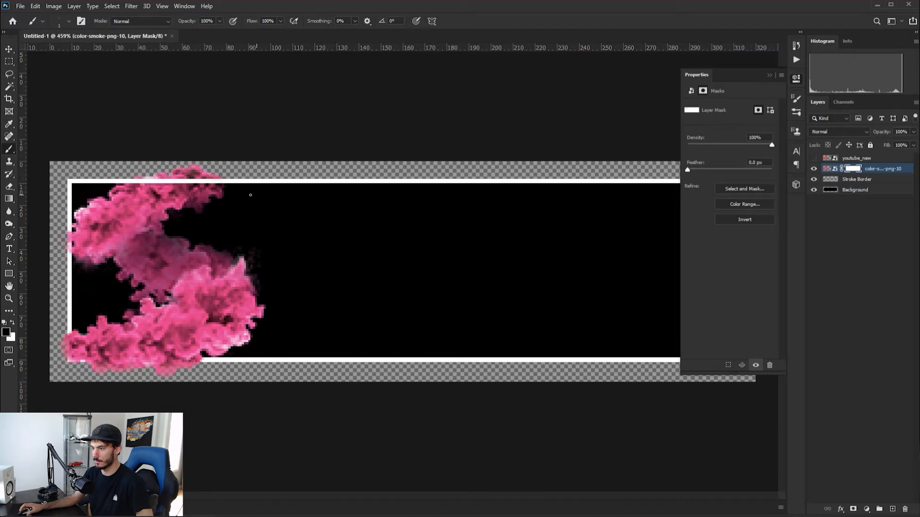
pyautogui.scroll(-1, 407, 271)
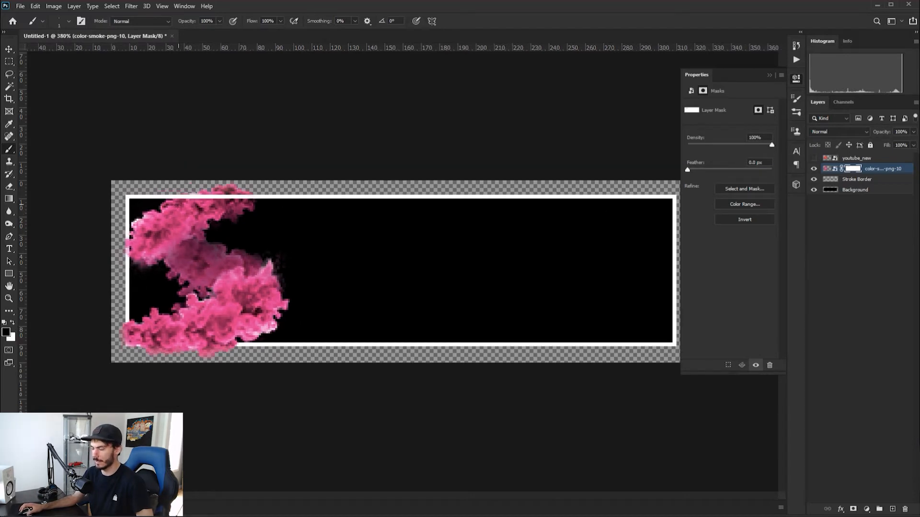
pyautogui.scroll(2, 190, 194)
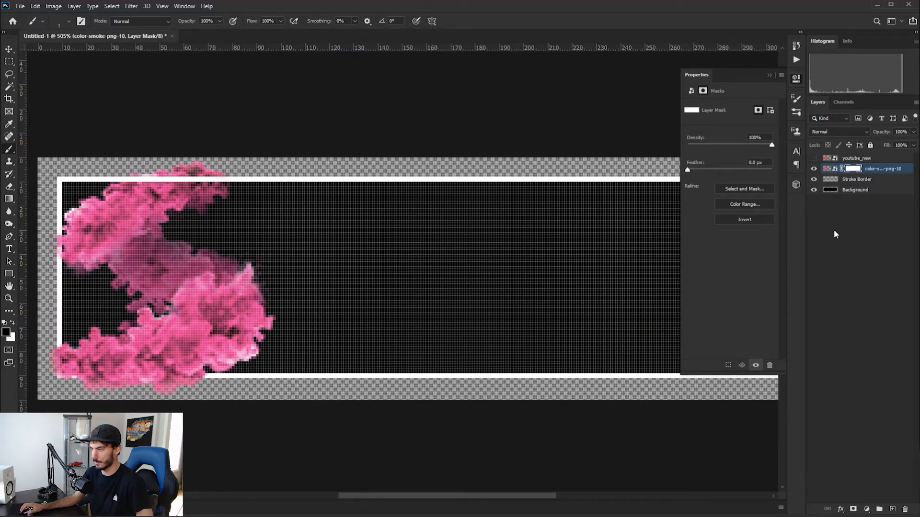
# Nudge the color-smoke-png-10 smoke 3 px to the left
pyautogui.click(826, 169)
pyautogui.click(8, 49)
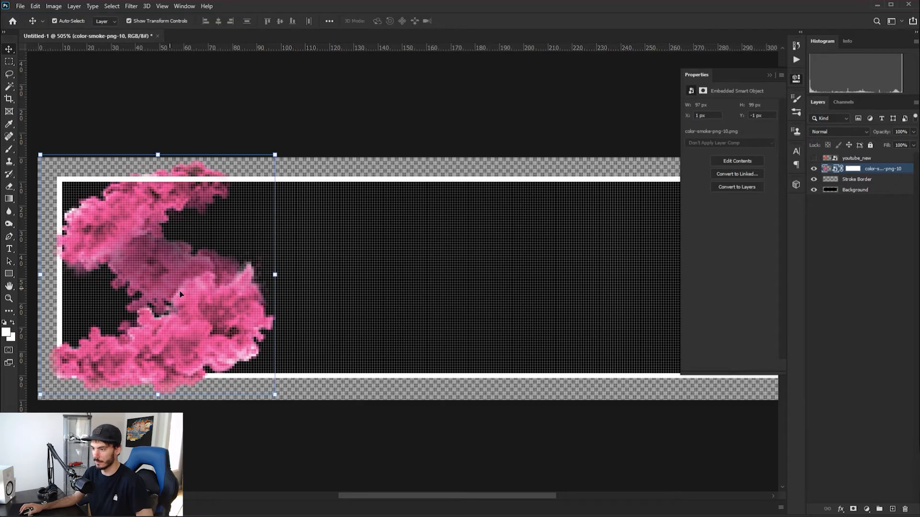
pyautogui.press('Left')
pyautogui.press('Left')
pyautogui.press('Left')
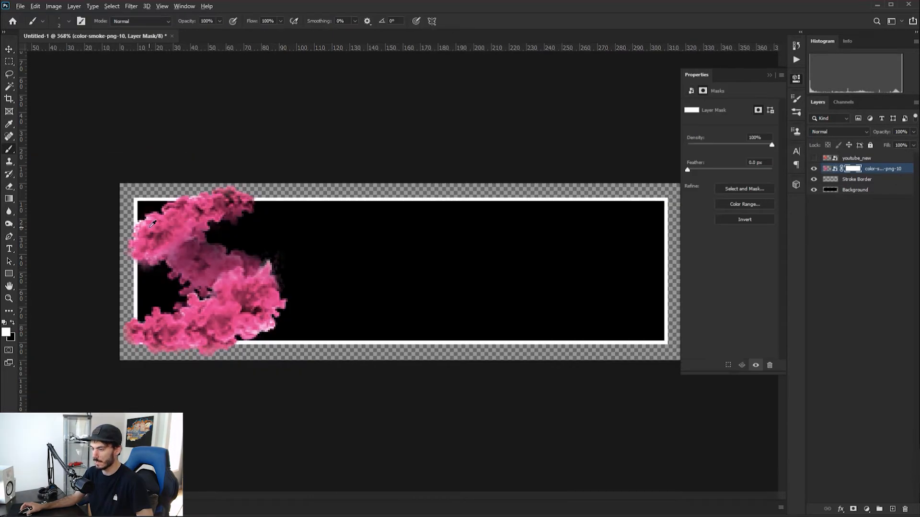
# Paint black on the smoke mask to hide the upper smoke over and beyond the panel's left white border
pyautogui.scroll(5, 52, 213)
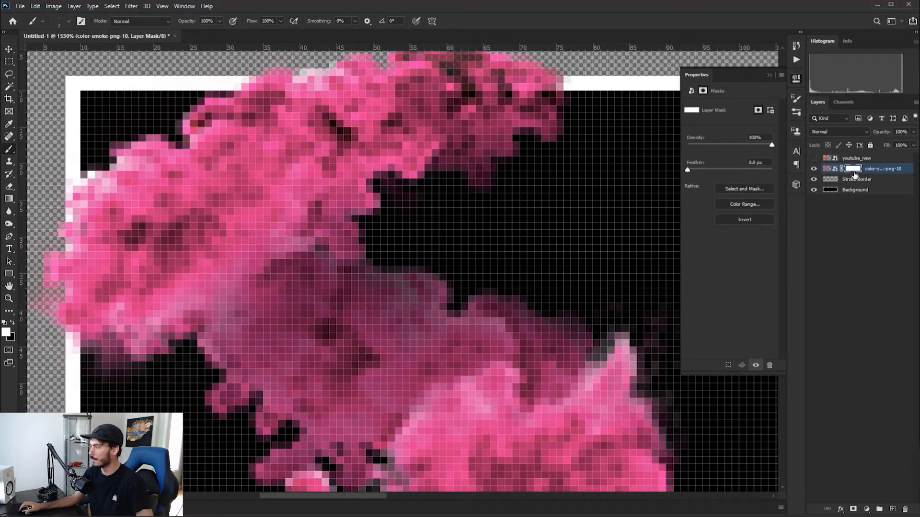
pyautogui.click(12, 322)
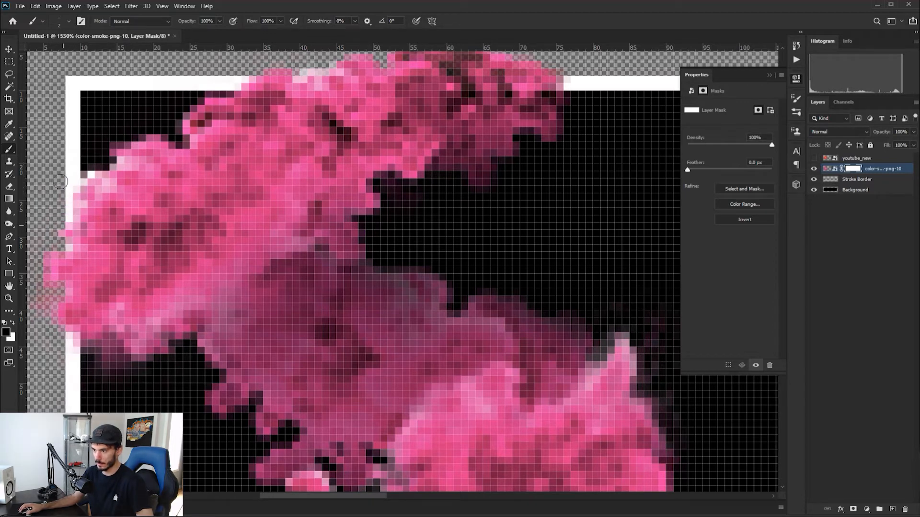
pyautogui.moveTo(67, 220); pyautogui.dragTo(71, 336)
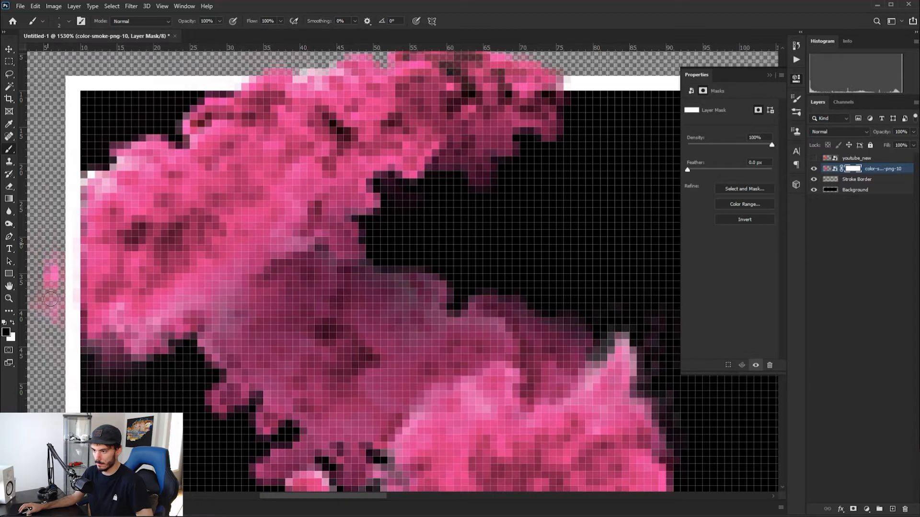
# Mask out the lower smoke over and beyond the left white border, down to the panel's lower-left corner
pyautogui.scroll(-1, 108, 196)
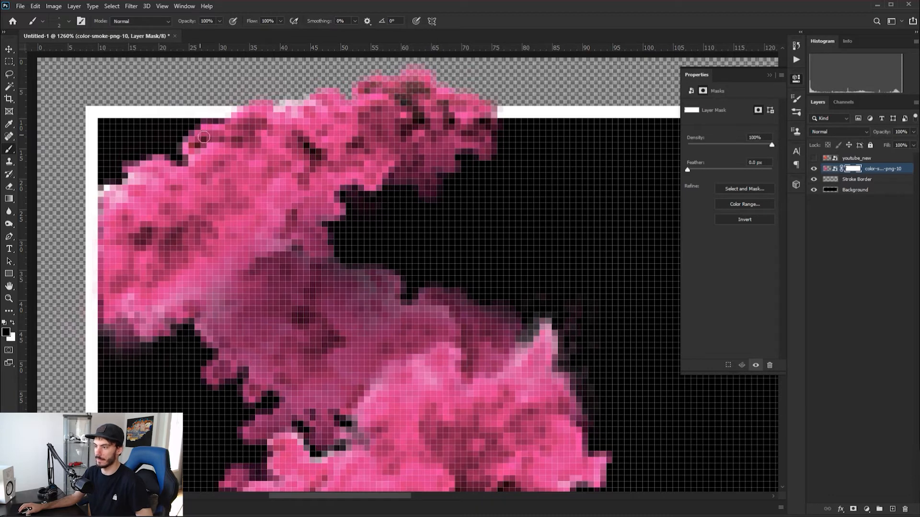
pyautogui.scroll(-3, 328, 178)
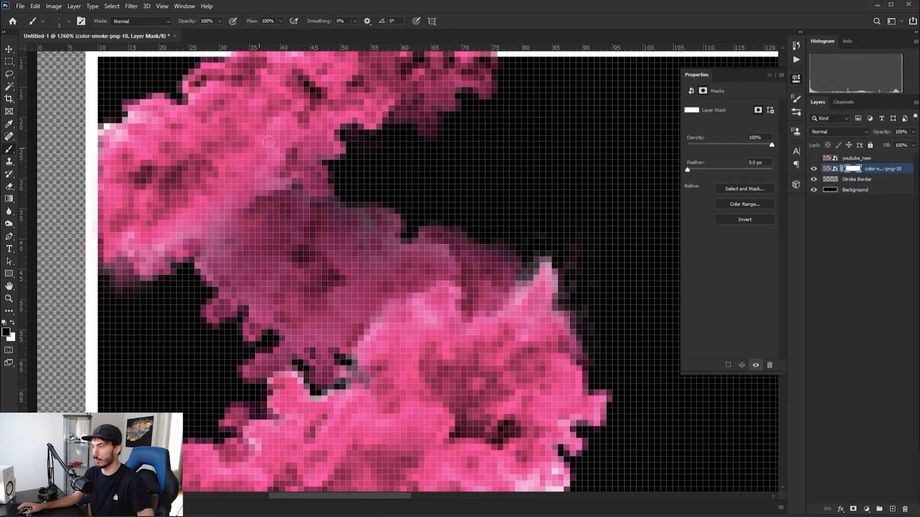
pyautogui.keyDown('alt'); pyautogui.scroll(-2, 267, 224); pyautogui.keyUp('alt')
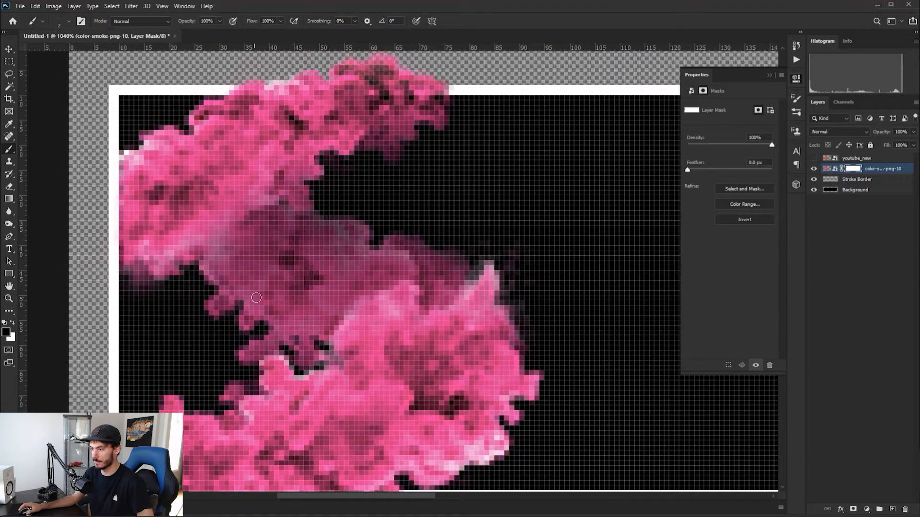
pyautogui.scroll(-3, 227, 343)
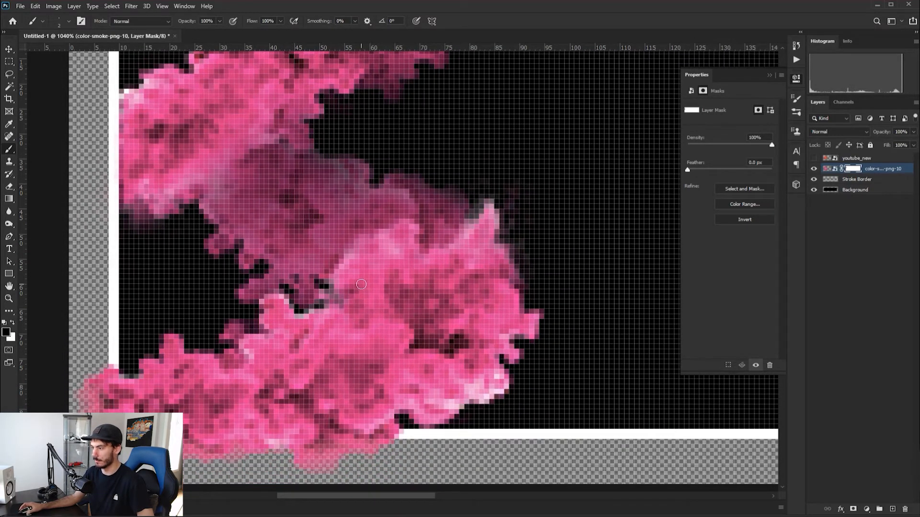
pyautogui.scroll(2, 362, 284)
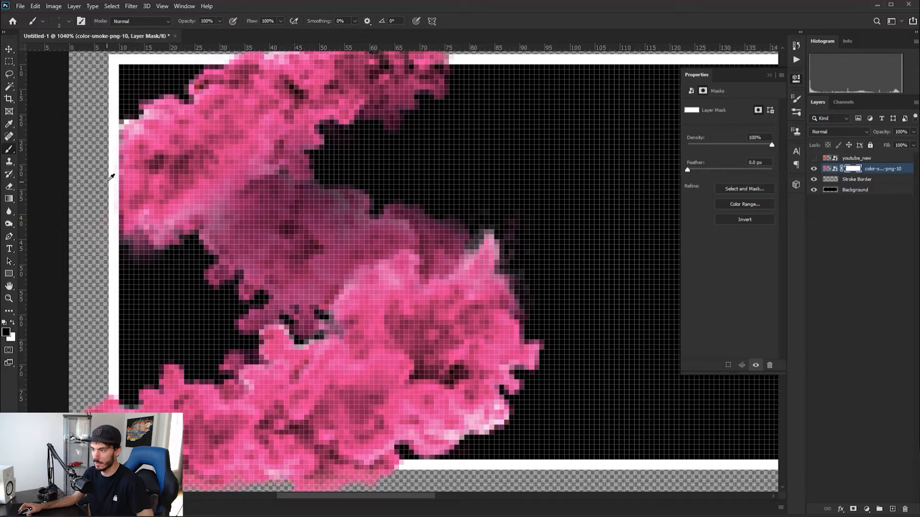
pyautogui.keyDown('alt'); pyautogui.scroll(-5, 106, 181); pyautogui.keyUp('alt')
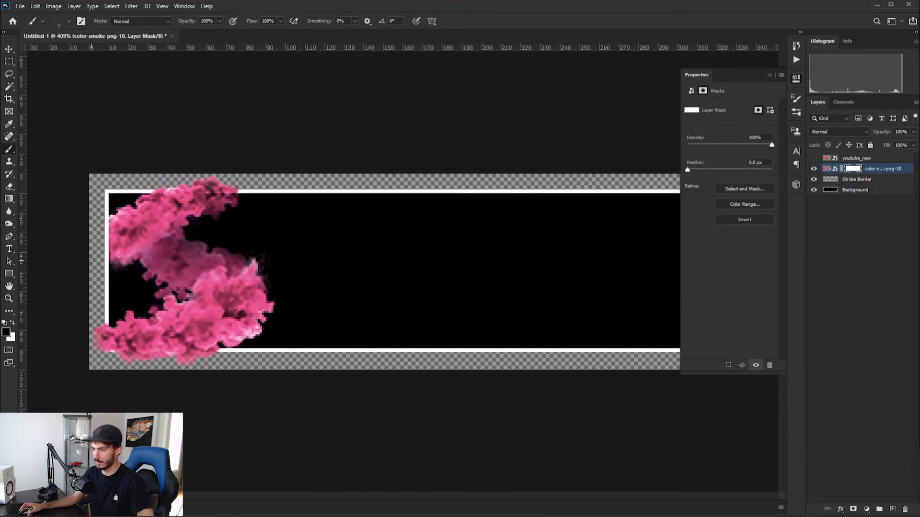
pyautogui.keyDown('alt'); pyautogui.scroll(3, 170, 259); pyautogui.keyUp('alt')
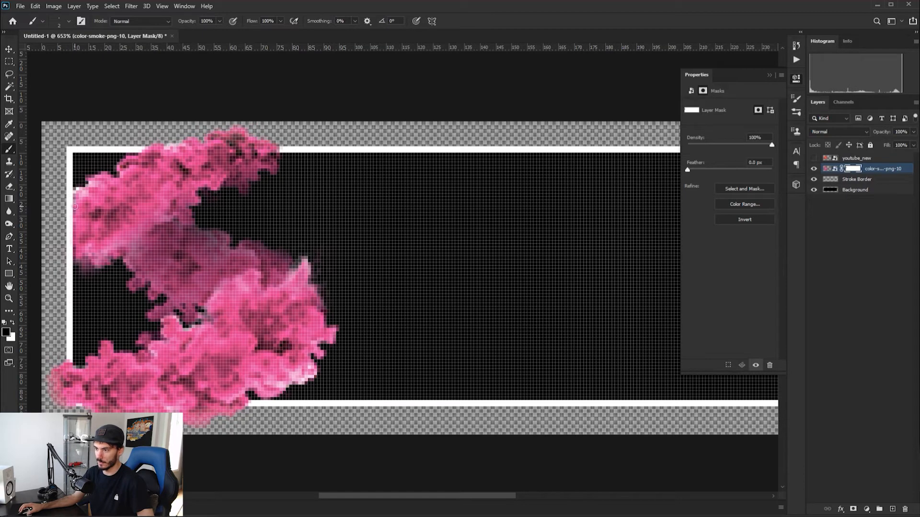
pyautogui.keyDown('alt'); pyautogui.scroll(3, 61, 395); pyautogui.keyUp('alt')
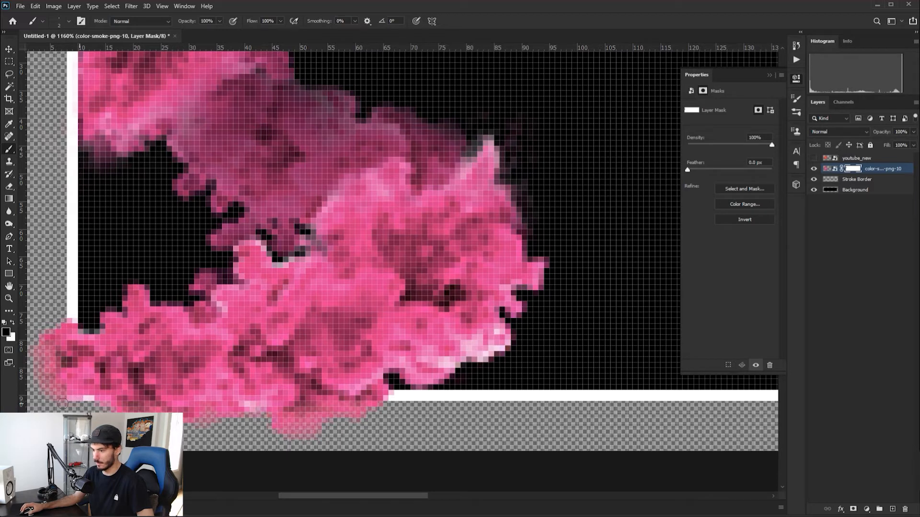
pyautogui.moveTo(72, 395)
pyautogui.mouseDown()
pyautogui.moveTo(72, 325)
pyautogui.moveTo(70, 342)
pyautogui.moveTo(70, 335)
pyautogui.moveTo(51, 345)
pyautogui.moveTo(50, 384)
pyautogui.mouseUp()
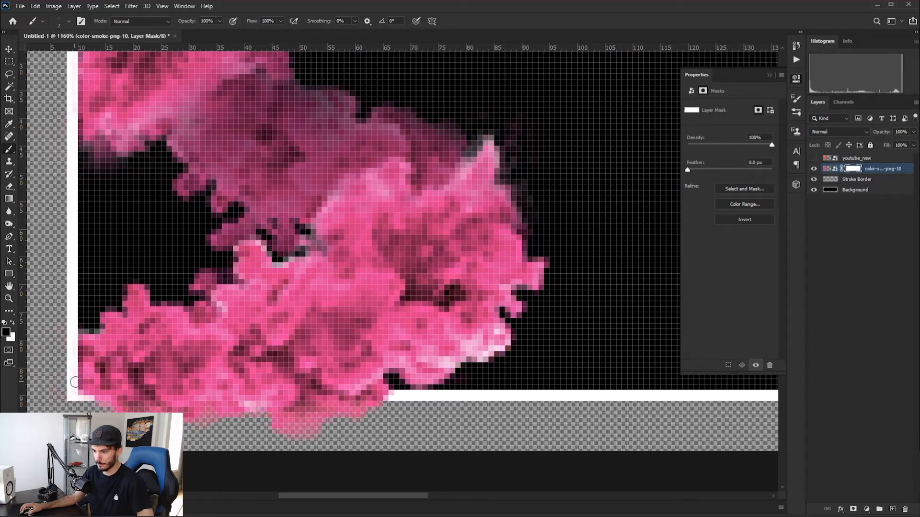
# Show the youtube_new layer again and add a layer mask to it
pyautogui.scroll(-10, 293, 278)
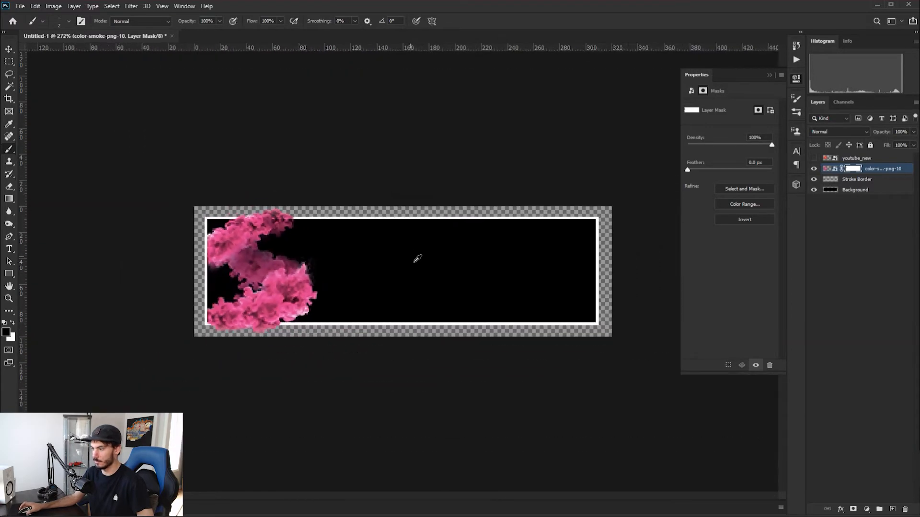
pyautogui.click(813, 158)
pyautogui.click(850, 158)
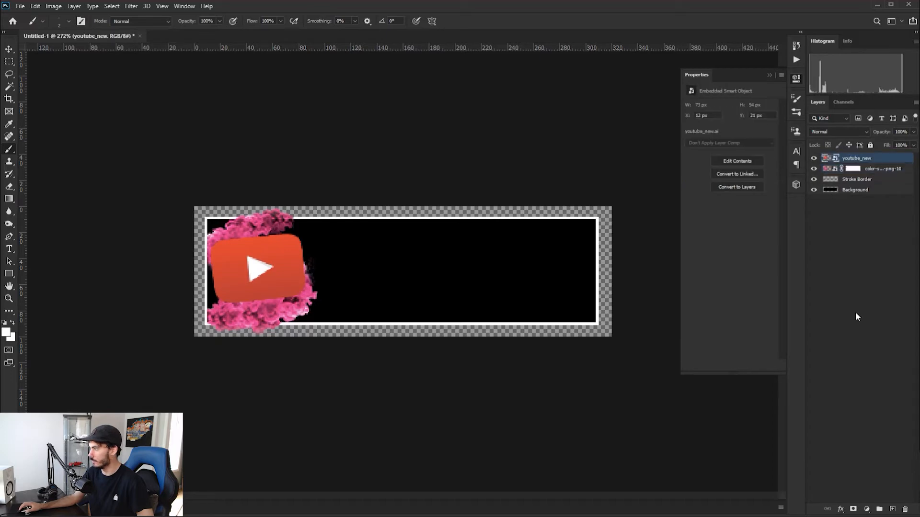
pyautogui.click(853, 509)
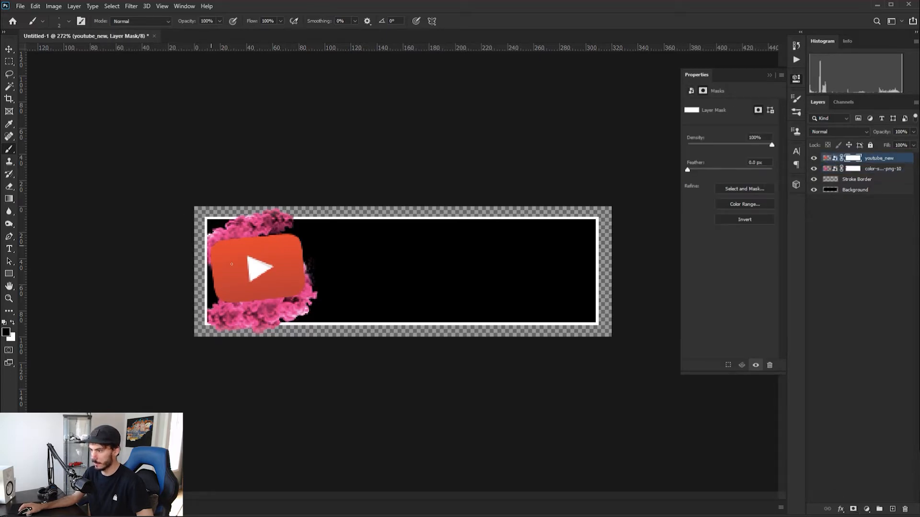
# Paint black on the youtube_new mask with a 21 px brush at 100% hardness, hiding the logo's upper-left and lower-right areas
pyautogui.scroll(5, 297, 263)
pyautogui.rightClick(289, 263)
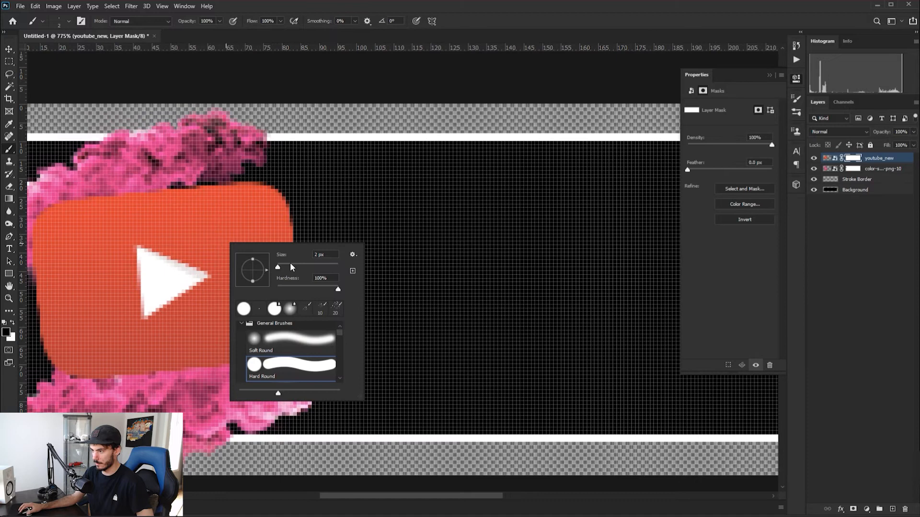
pyautogui.moveTo(288, 263); pyautogui.dragTo(283, 265)
pyautogui.moveTo(287, 287); pyautogui.dragTo(340, 288)
pyautogui.moveTo(93, 183)
pyautogui.mouseDown()
pyautogui.moveTo(73, 201)
pyautogui.moveTo(159, 157)
pyautogui.moveTo(33, 276)
pyautogui.mouseUp()
pyautogui.moveTo(314, 355)
pyautogui.mouseDown()
pyautogui.moveTo(309, 326)
pyautogui.moveTo(285, 312)
pyautogui.moveTo(188, 337)
pyautogui.moveTo(279, 321)
pyautogui.moveTo(220, 337)
pyautogui.moveTo(201, 318)
pyautogui.moveTo(296, 293)
pyautogui.moveTo(287, 311)
pyautogui.moveTo(110, 377)
pyautogui.moveTo(122, 399)
pyautogui.moveTo(62, 403)
pyautogui.moveTo(64, 388)
pyautogui.moveTo(91, 390)
pyautogui.mouseUp()
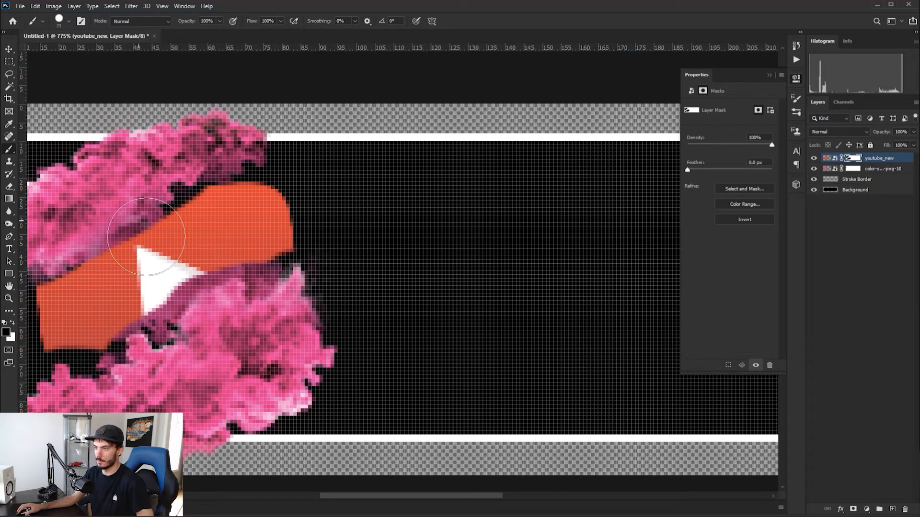
# Set the brush to 24% flow and a 3 px size, and make white the foreground colour
pyautogui.rightClick(147, 236)
pyautogui.moveTo(251, 311)
pyautogui.mouseDown()
pyautogui.moveTo(236, 314)
pyautogui.moveTo(272, 311)
pyautogui.mouseUp()
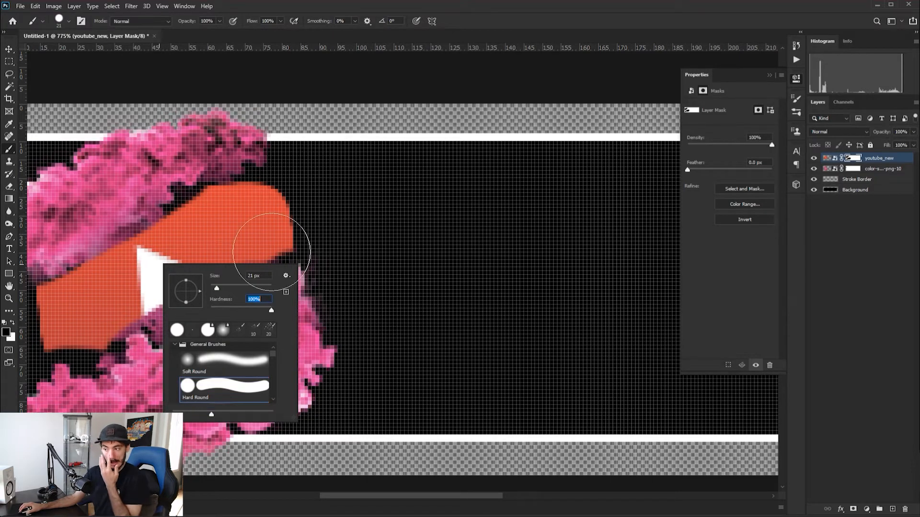
pyautogui.click(279, 21)
pyautogui.moveTo(283, 32); pyautogui.dragTo(247, 35)
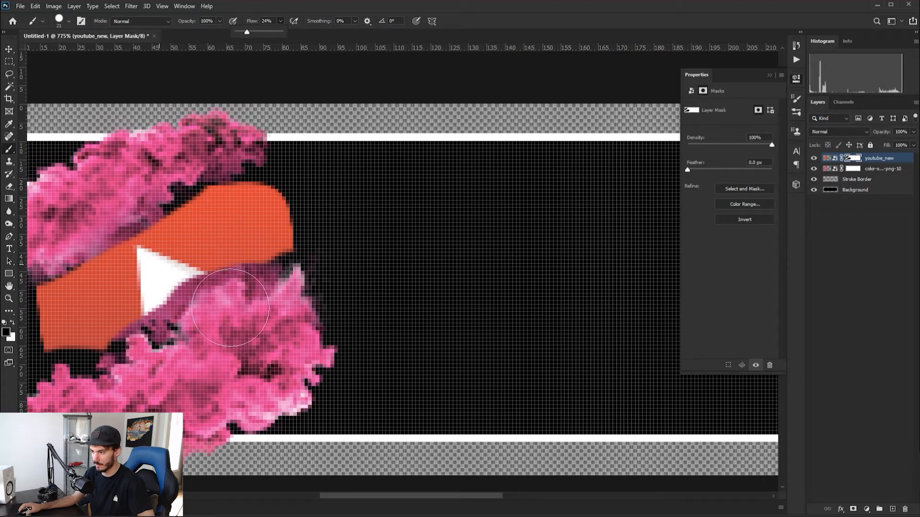
pyautogui.rightClick(199, 322)
pyautogui.scroll(-17, 296, 332)
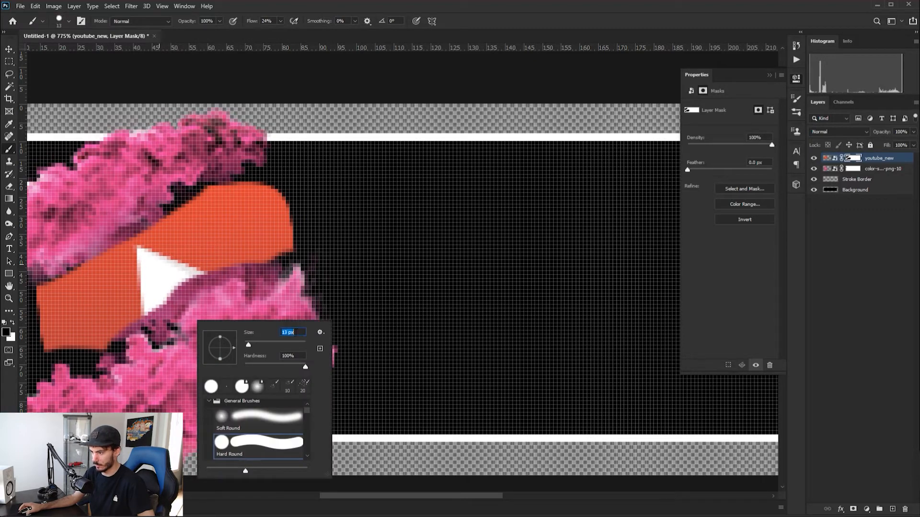
pyautogui.scroll(1, 296, 333)
pyautogui.click(159, 326)
pyautogui.press('x')
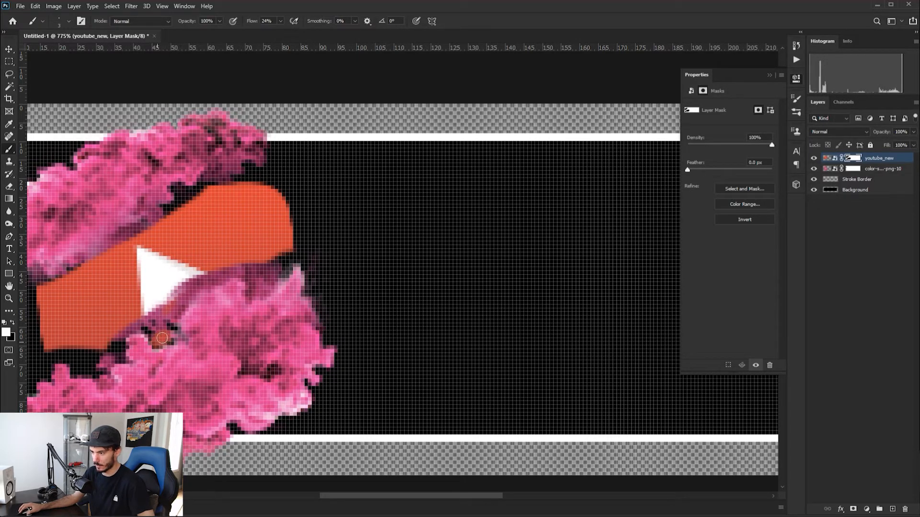
# Paint white on the youtube_new mask to partly restore the logo's lower edge along the outline of the lower smoke
pyautogui.moveTo(151, 336)
pyautogui.mouseDown()
pyautogui.moveTo(122, 343)
pyautogui.moveTo(125, 361)
pyautogui.moveTo(120, 353)
pyautogui.moveTo(110, 362)
pyautogui.moveTo(108, 383)
pyautogui.moveTo(92, 368)
pyautogui.moveTo(74, 377)
pyautogui.moveTo(60, 358)
pyautogui.moveTo(49, 361)
pyautogui.moveTo(49, 374)
pyautogui.moveTo(64, 359)
pyautogui.moveTo(98, 375)
pyautogui.moveTo(54, 352)
pyautogui.moveTo(104, 360)
pyautogui.moveTo(122, 350)
pyautogui.mouseUp()
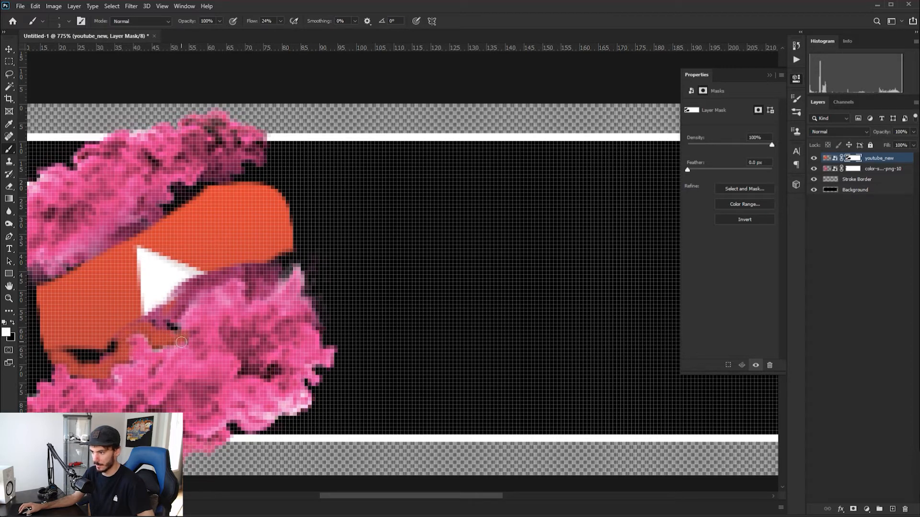
pyautogui.moveTo(178, 331); pyautogui.dragTo(177, 339)
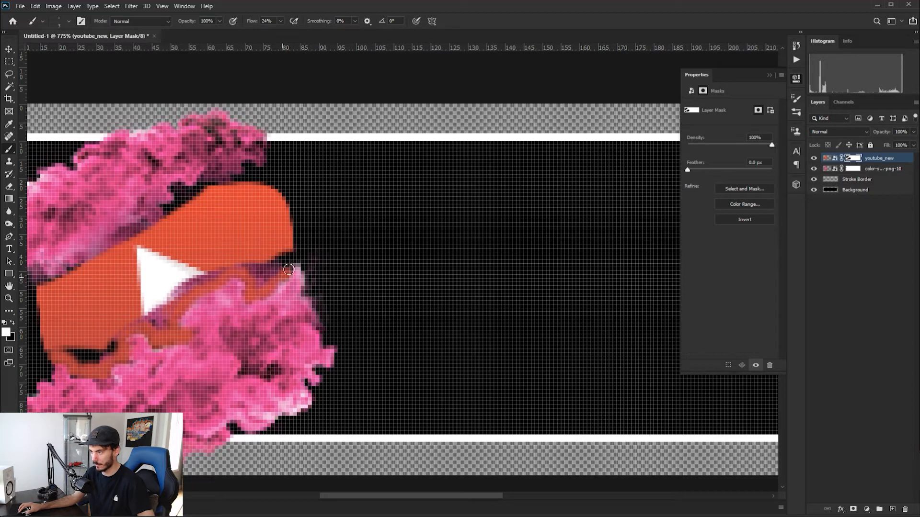
pyautogui.moveTo(288, 260)
pyautogui.mouseDown()
pyautogui.moveTo(272, 271)
pyautogui.moveTo(285, 253)
pyautogui.moveTo(268, 277)
pyautogui.moveTo(276, 269)
pyautogui.moveTo(258, 276)
pyautogui.moveTo(283, 258)
pyautogui.moveTo(266, 272)
pyautogui.moveTo(233, 268)
pyautogui.moveTo(253, 265)
pyautogui.mouseUp()
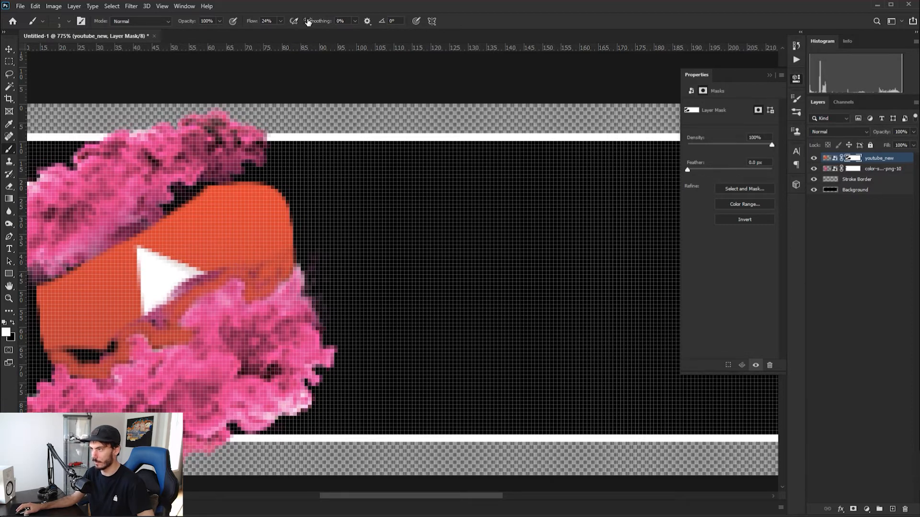
# At 100% brush flow, fully restore the play triangle, the red below it and the logo's lower-left corner on the mask
pyautogui.click(257, 263)
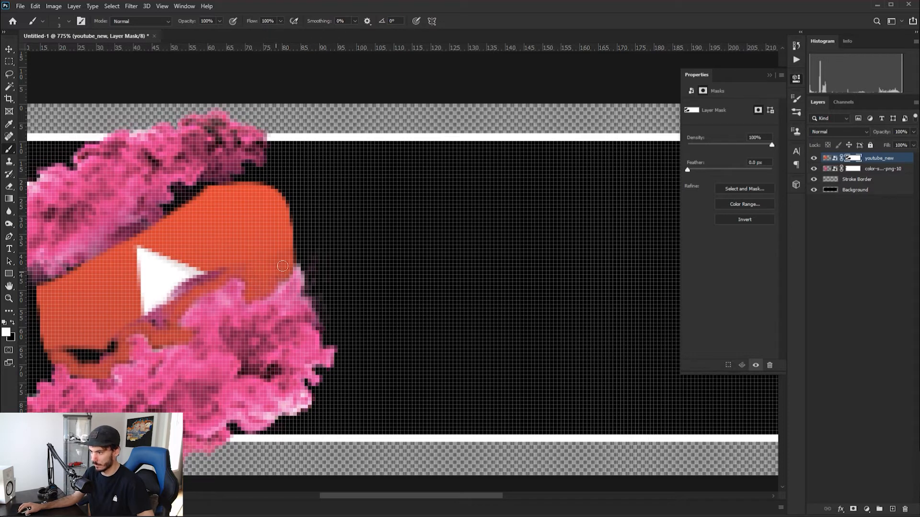
pyautogui.moveTo(216, 272); pyautogui.dragTo(149, 316)
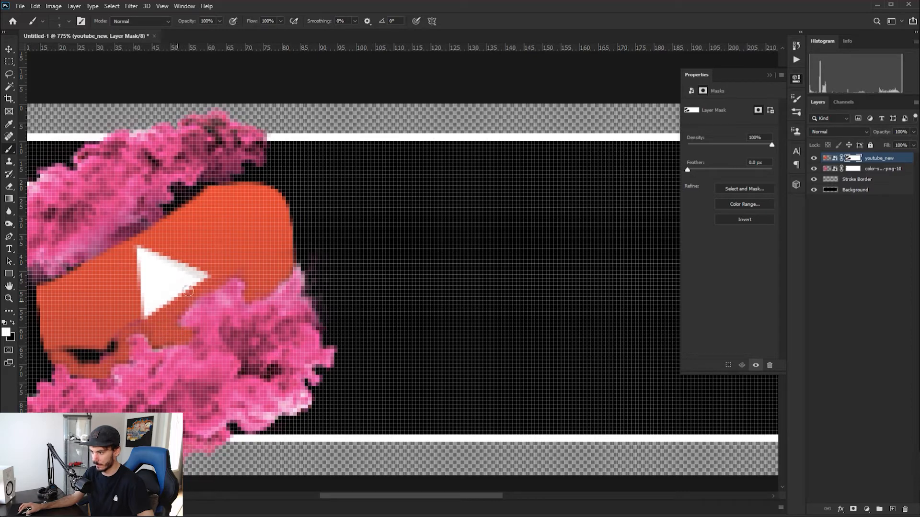
pyautogui.scroll(2, 78, 367)
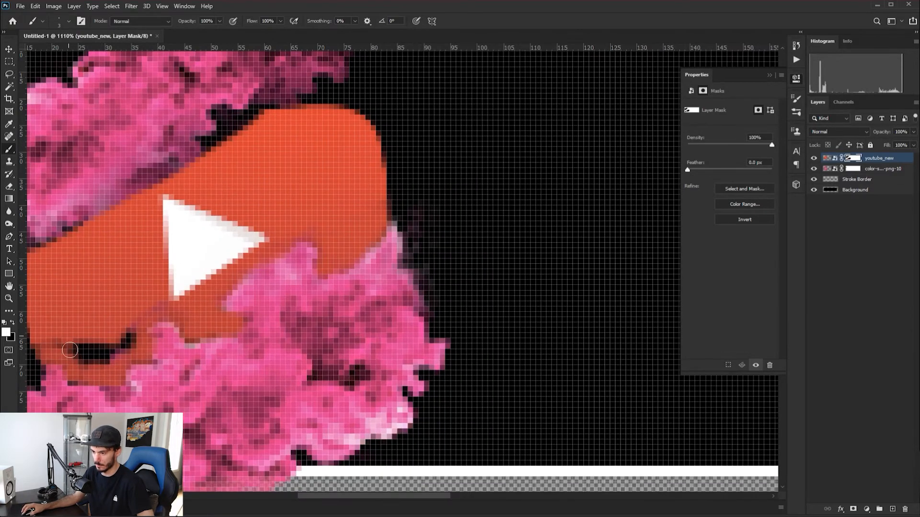
pyautogui.moveTo(72, 332)
pyautogui.mouseDown()
pyautogui.moveTo(82, 356)
pyautogui.moveTo(100, 352)
pyautogui.moveTo(69, 361)
pyautogui.moveTo(137, 348)
pyautogui.moveTo(120, 360)
pyautogui.moveTo(96, 355)
pyautogui.moveTo(98, 366)
pyautogui.moveTo(76, 371)
pyautogui.moveTo(100, 365)
pyautogui.moveTo(167, 297)
pyautogui.moveTo(132, 320)
pyautogui.moveTo(128, 339)
pyautogui.moveTo(137, 331)
pyautogui.moveTo(102, 335)
pyautogui.moveTo(117, 316)
pyautogui.mouseUp()
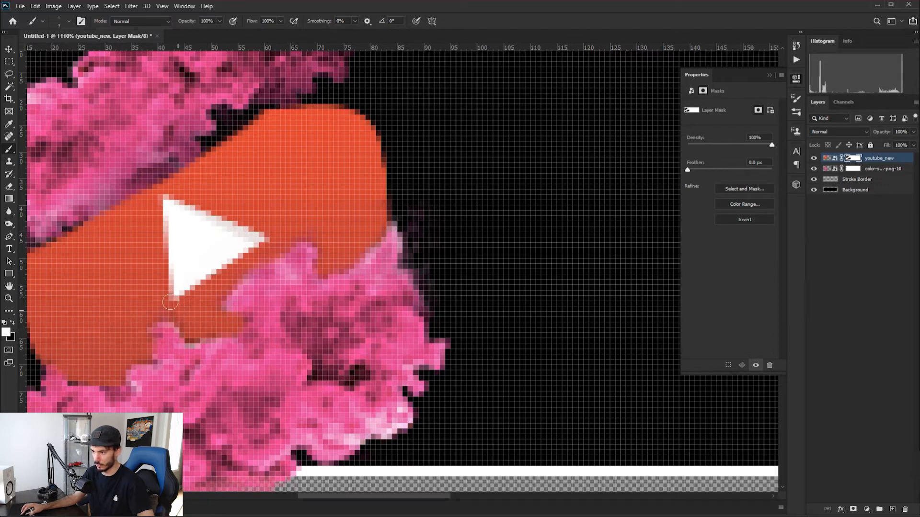
# Paint white on the youtube_new mask along the logo's upper-left edge to bring the red up to the upper smoke
pyautogui.scroll(-4, 208, 230)
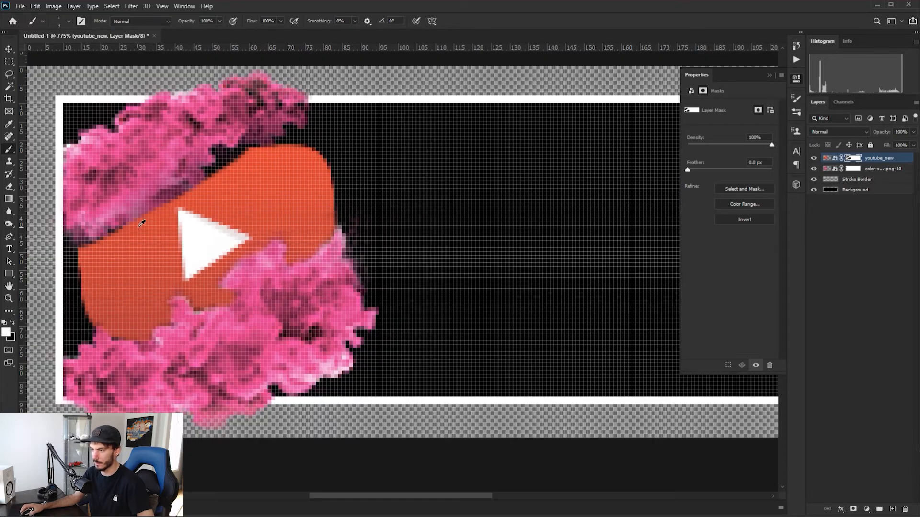
pyautogui.scroll(6, 113, 216)
pyautogui.moveTo(65, 315); pyautogui.dragTo(69, 314)
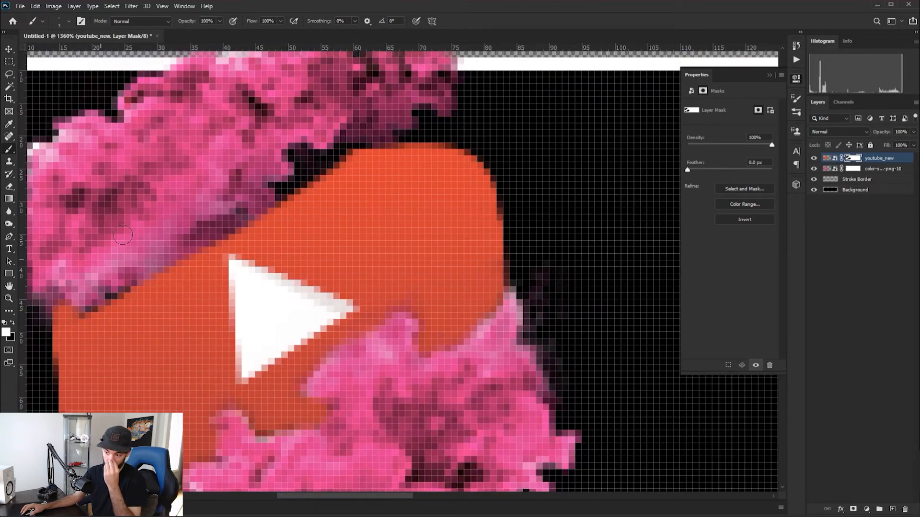
pyautogui.moveTo(115, 307)
pyautogui.mouseDown()
pyautogui.moveTo(66, 298)
pyautogui.moveTo(191, 254)
pyautogui.moveTo(278, 196)
pyautogui.moveTo(248, 232)
pyautogui.moveTo(216, 241)
pyautogui.moveTo(301, 185)
pyautogui.moveTo(311, 170)
pyautogui.moveTo(296, 153)
pyautogui.moveTo(362, 152)
pyautogui.mouseUp()
# Lower the brush flow to 23% and softly blend the logo's upper edge into the upper smoke on the mask
pyautogui.click(280, 21)
pyautogui.moveTo(283, 31); pyautogui.dragTo(245, 34)
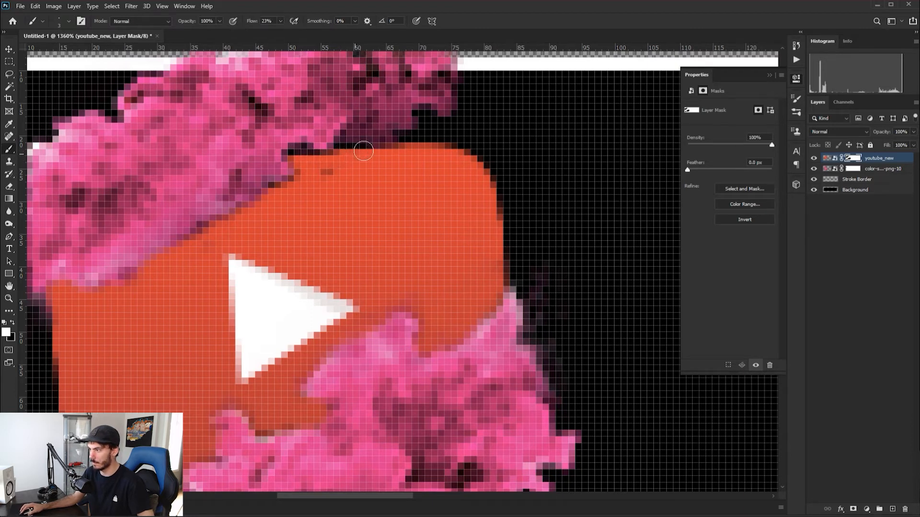
pyautogui.scroll(2, 367, 125)
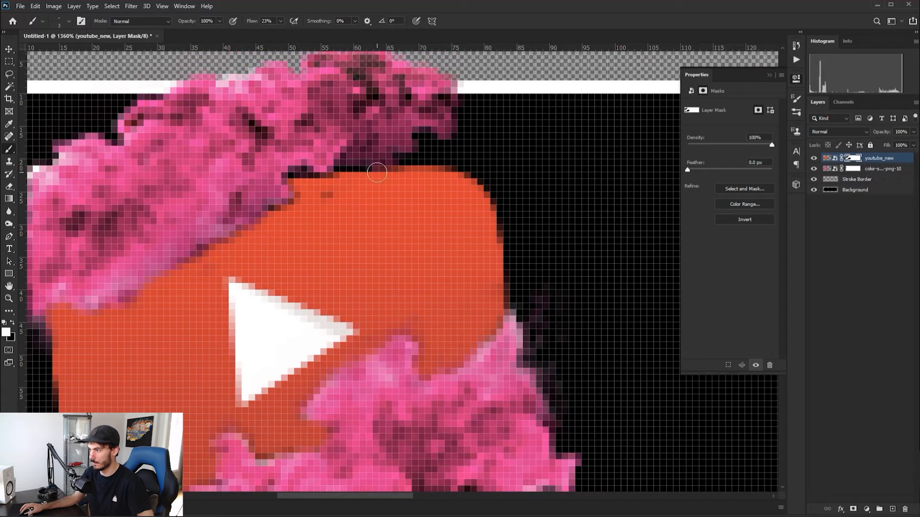
pyautogui.moveTo(296, 177)
pyautogui.mouseDown()
pyautogui.moveTo(285, 212)
pyautogui.moveTo(266, 209)
pyautogui.moveTo(240, 224)
pyautogui.moveTo(243, 242)
pyautogui.moveTo(206, 262)
pyautogui.moveTo(217, 272)
pyautogui.moveTo(204, 258)
pyautogui.moveTo(179, 269)
pyautogui.moveTo(173, 284)
pyautogui.moveTo(148, 280)
pyautogui.mouseUp()
pyautogui.scroll(-2, 147, 281)
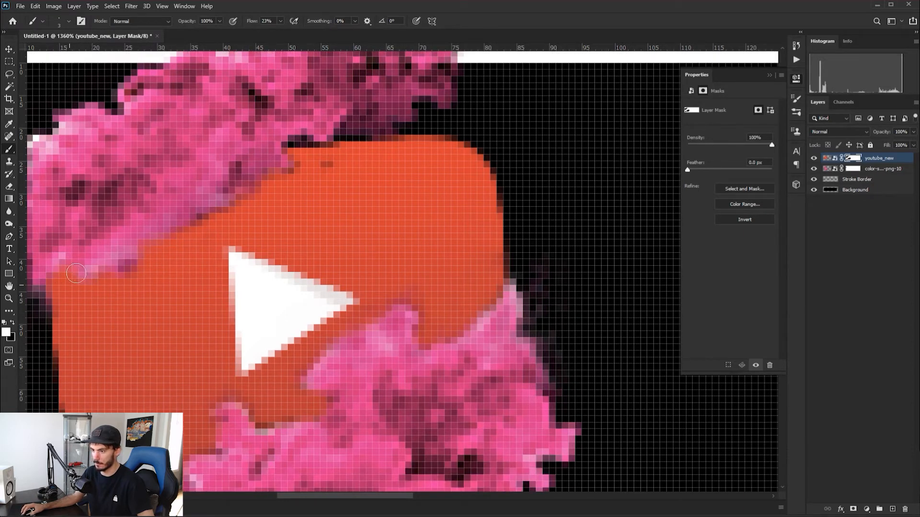
# Examine how the masked logo and smoke look on the whole panel at smaller magnifications
pyautogui.scroll(-1, 125, 237)
pyautogui.scroll(-5, 126, 237)
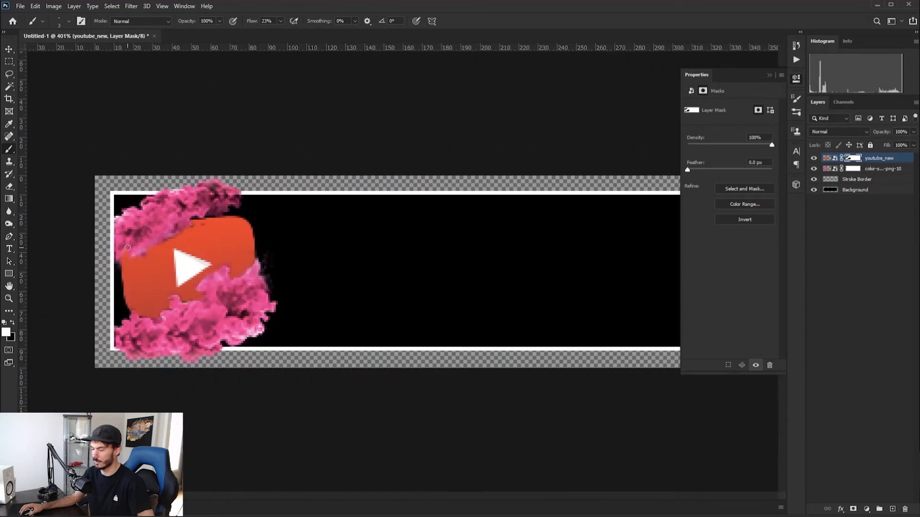
pyautogui.scroll(-1, 150, 250)
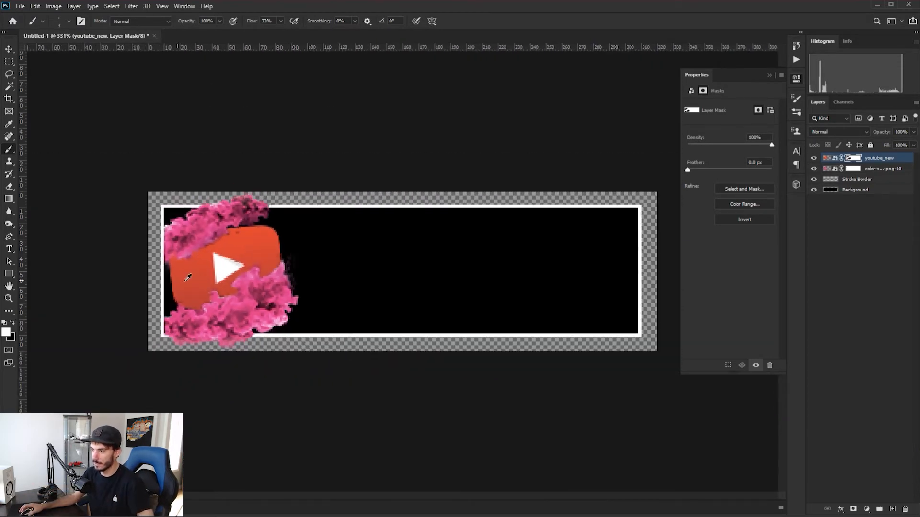
pyautogui.scroll(-1, 199, 253)
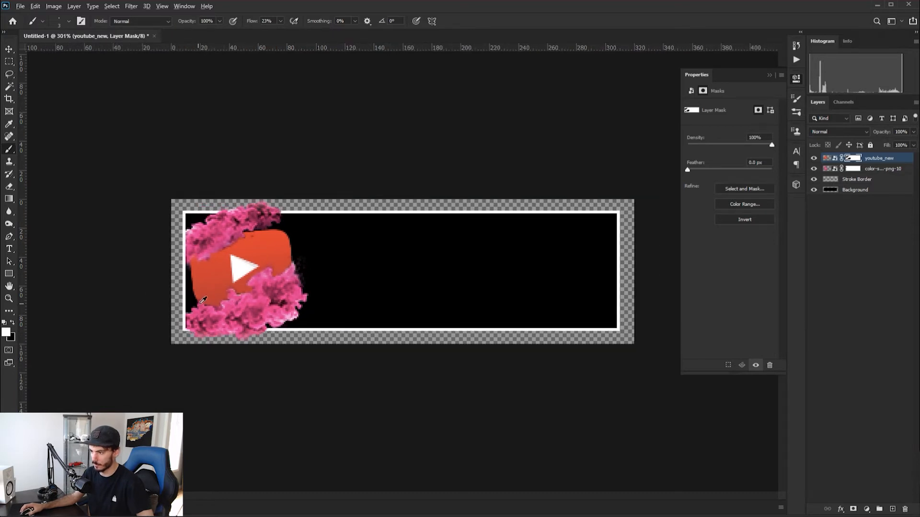
pyautogui.scroll(-4, 214, 305)
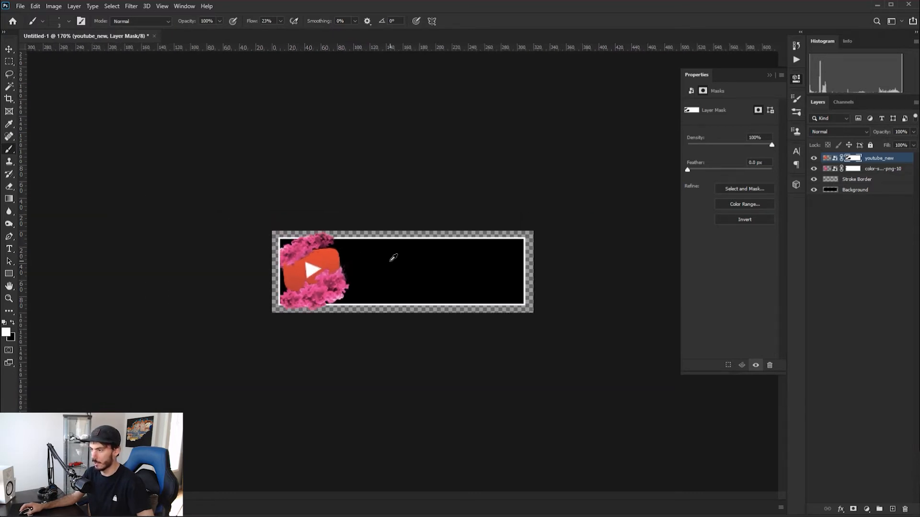
pyautogui.scroll(-1, 367, 262)
pyautogui.scroll(-1, 343, 257)
pyautogui.scroll(3, 386, 257)
# Add a text box about 184 × 62 px over the panel's lower-right area reading "YouTube" in white 52 pt Photograph Signature
pyautogui.click(826, 158)
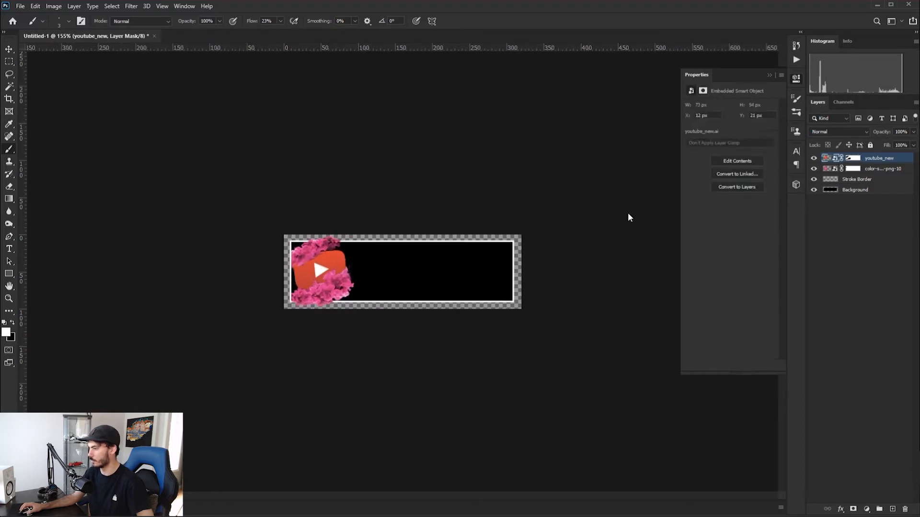
pyautogui.click(10, 249)
pyautogui.moveTo(382, 272); pyautogui.dragTo(518, 319)
pyautogui.write('Y')
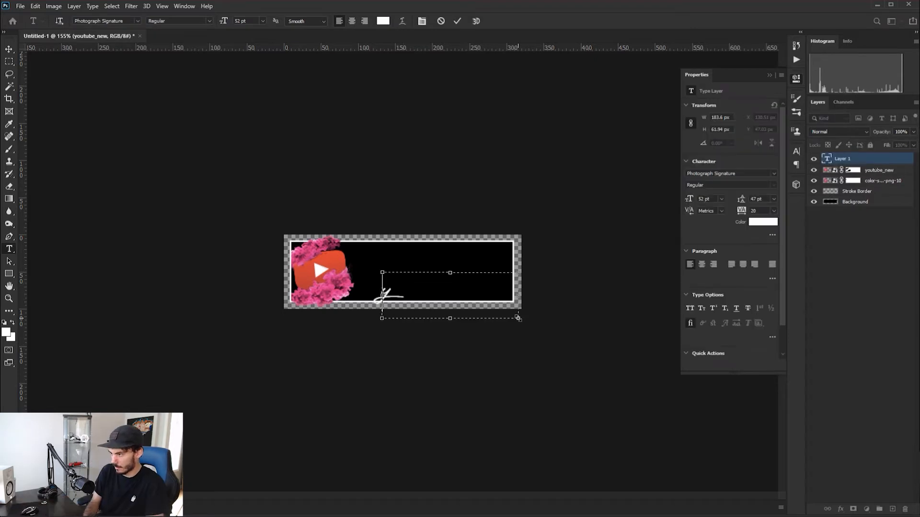
pyautogui.write('outube')
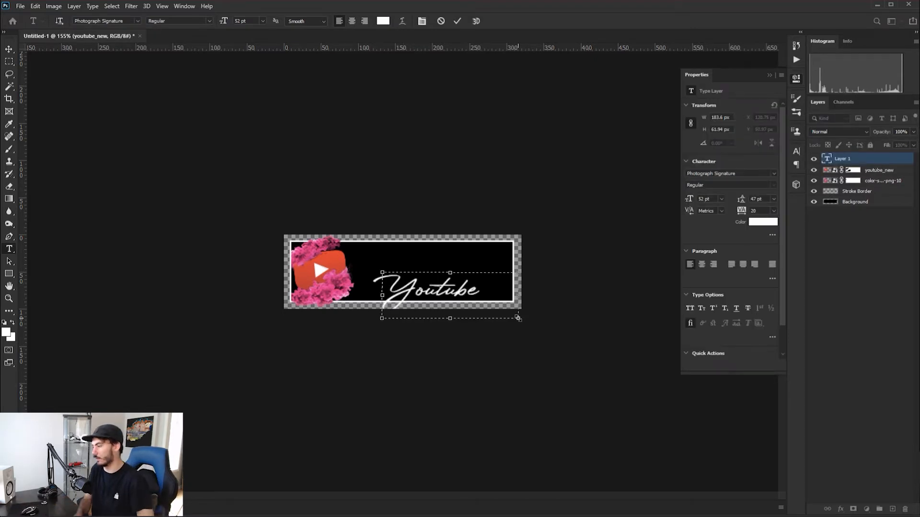
pyautogui.press('BackSpace')
pyautogui.press('BackSpace')
pyautogui.press('BackSpace')
pyautogui.press('BackSpace')
pyautogui.write('T')
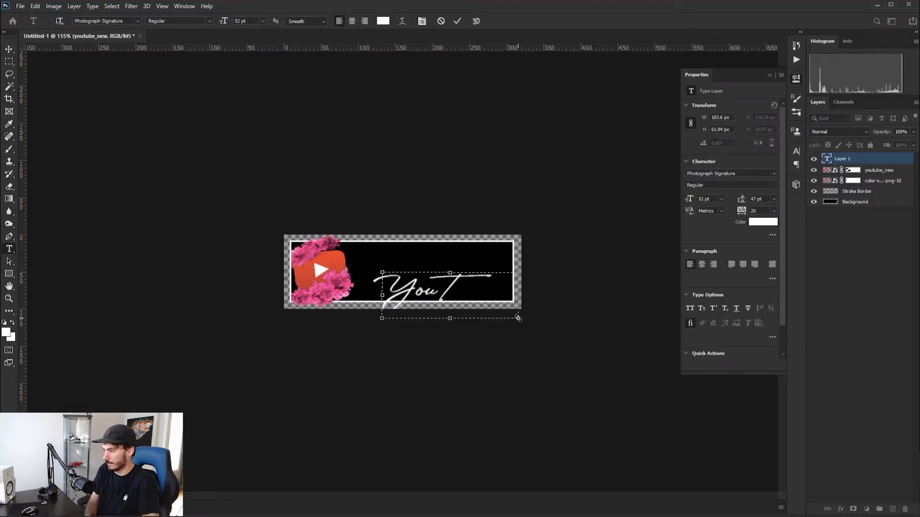
pyautogui.write('ube')
# Enlarge the YouTube text box to about 196 × 64 px, tilted -0.53°, and shift it right over the panel's right border
pyautogui.moveTo(524, 269); pyautogui.dragTo(547, 254)
pyautogui.moveTo(471, 283); pyautogui.dragTo(514, 283)
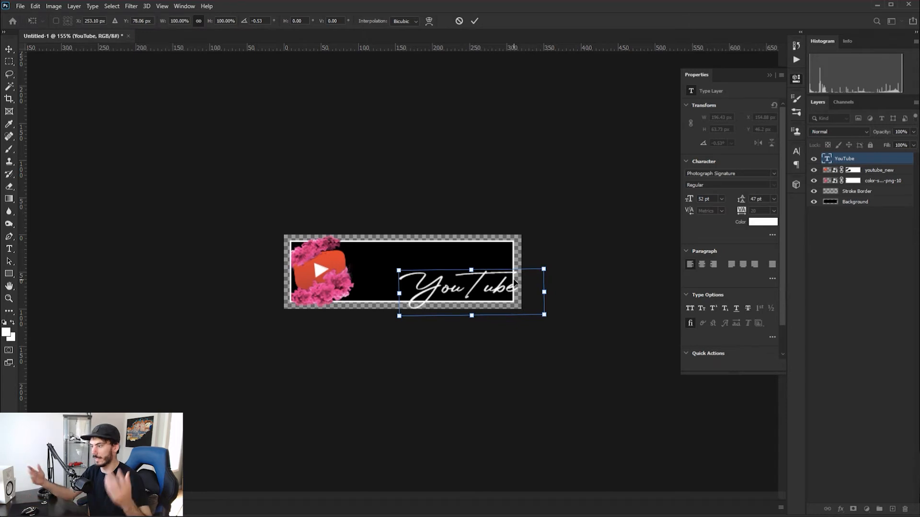
pyautogui.scroll(4, 515, 286)
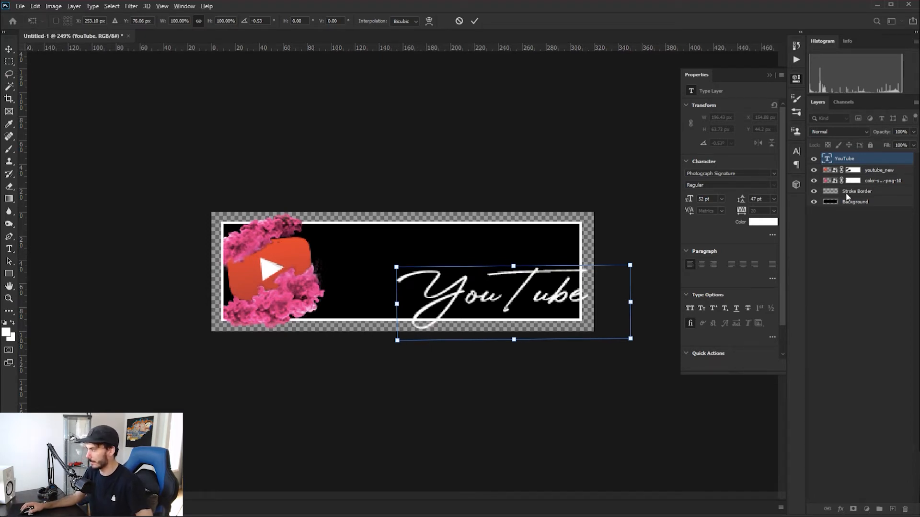
pyautogui.press('Return')
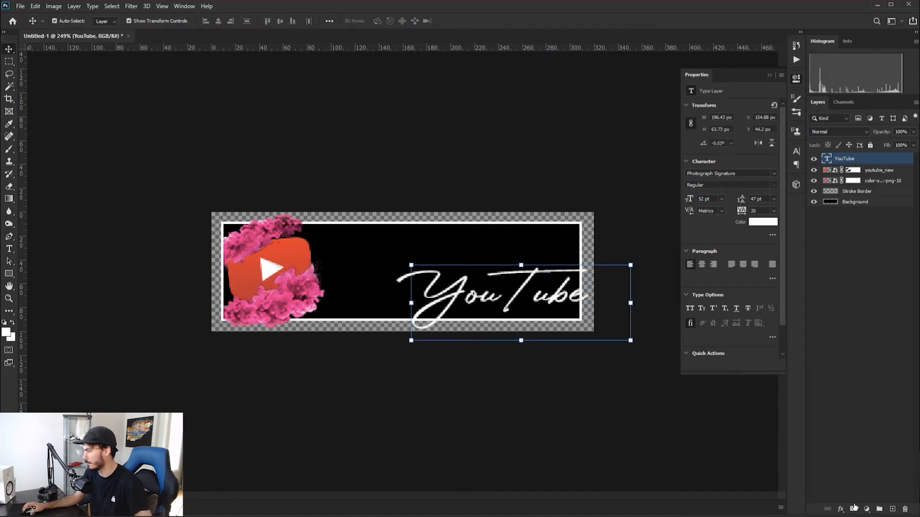
# Apply a reversed linear pink-to-lavender Gradient Overlay to the YouTube text at a 120° angle and 150% scale
pyautogui.click(840, 510)
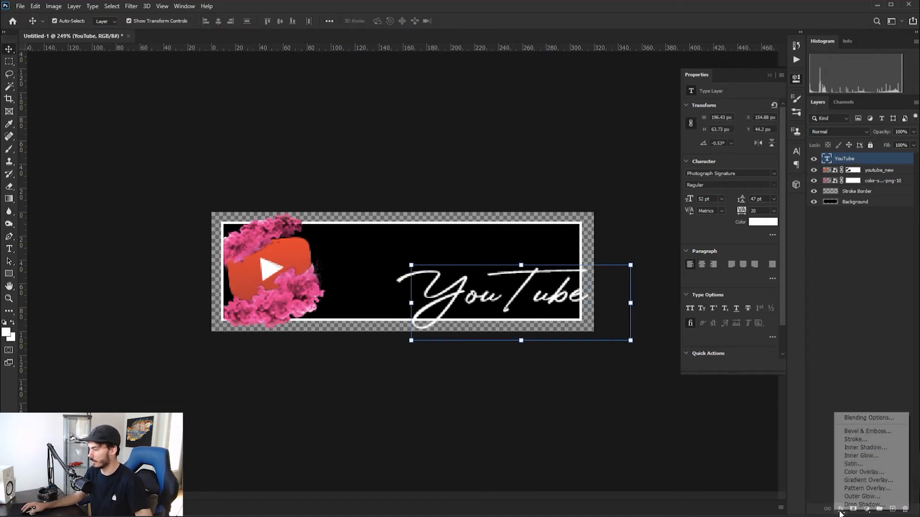
pyautogui.click(866, 481)
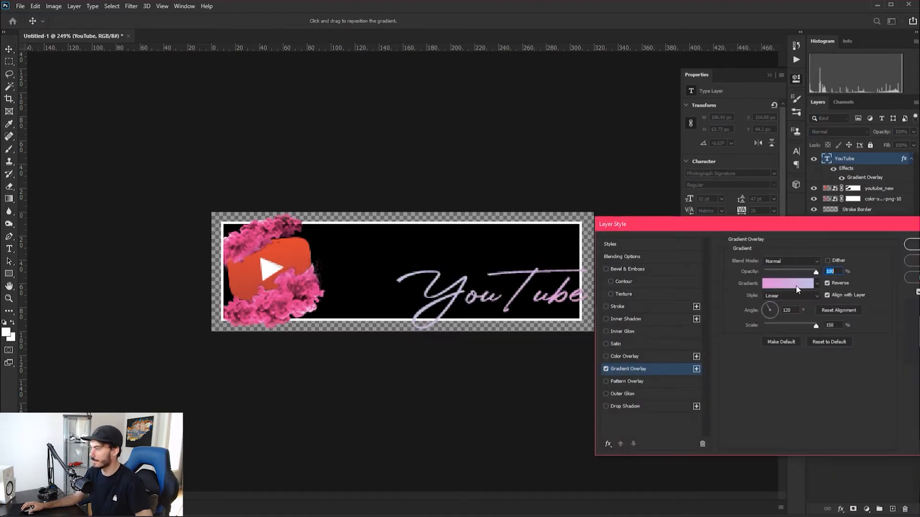
pyautogui.click(913, 244)
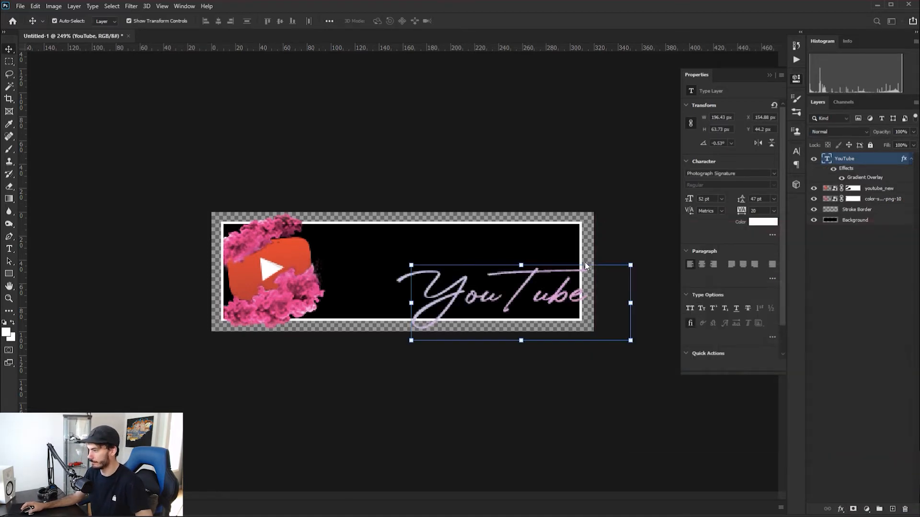
# Add a layer mask to the YouTube text layer and set the brush flow to 100%
pyautogui.scroll(5, 408, 280)
pyautogui.scroll(5, 469, 369)
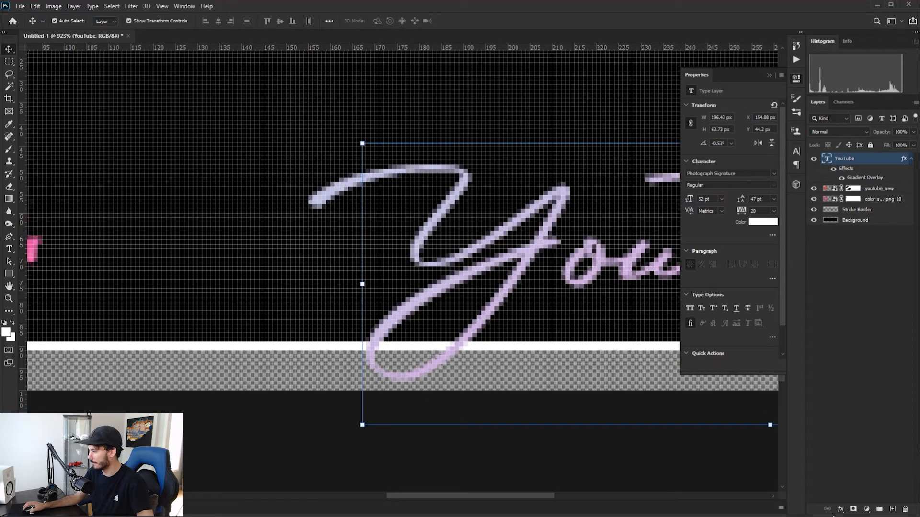
pyautogui.click(853, 508)
pyautogui.press('b')
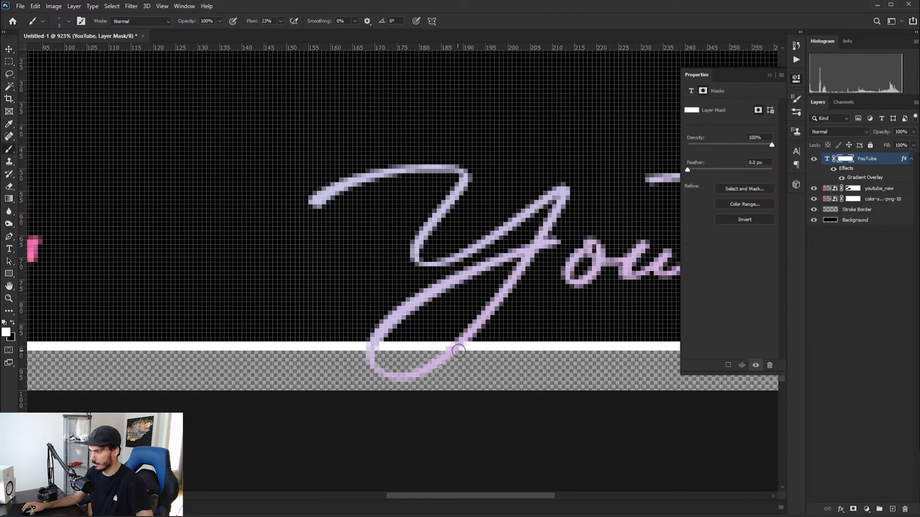
pyautogui.click(281, 21)
pyautogui.moveTo(280, 32); pyautogui.dragTo(378, 38)
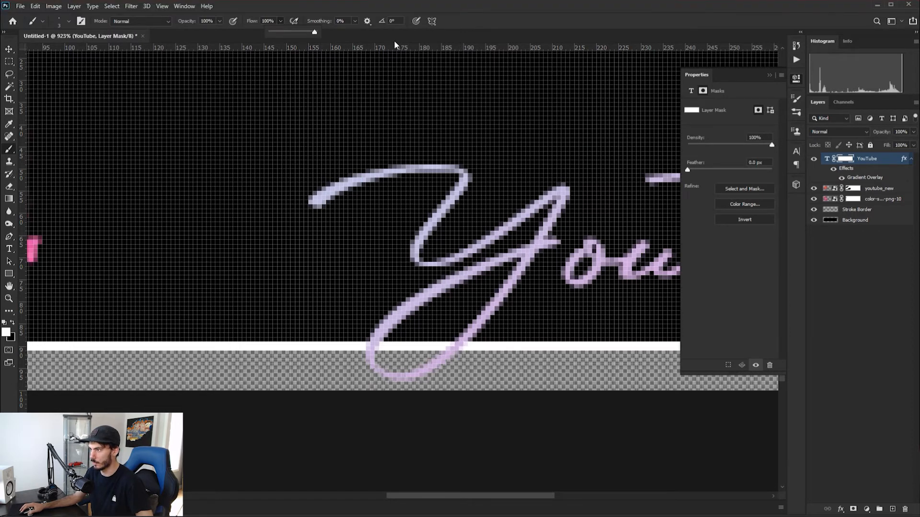
# Set the hard round brush to 2 px with black as the foreground colour, and collapse the Properties panel covering the artwork
pyautogui.rightClick(465, 348)
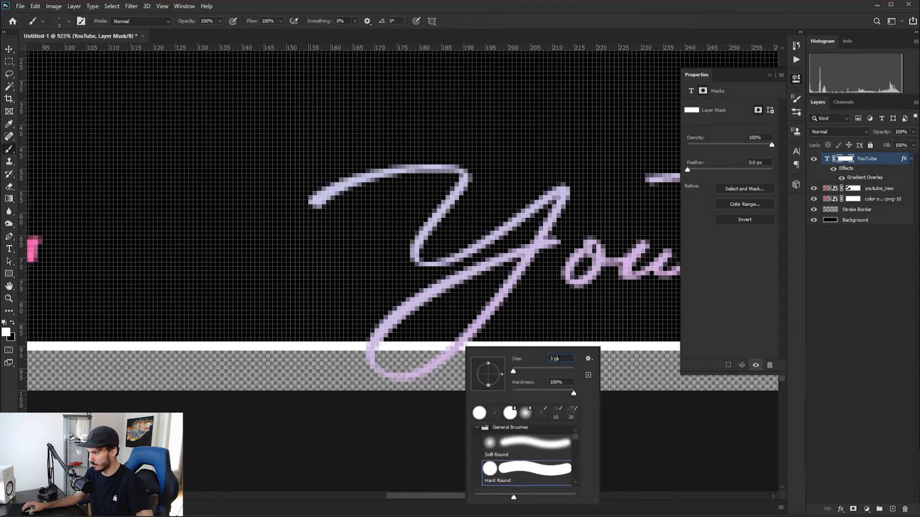
pyautogui.press('Return')
pyautogui.press('x')
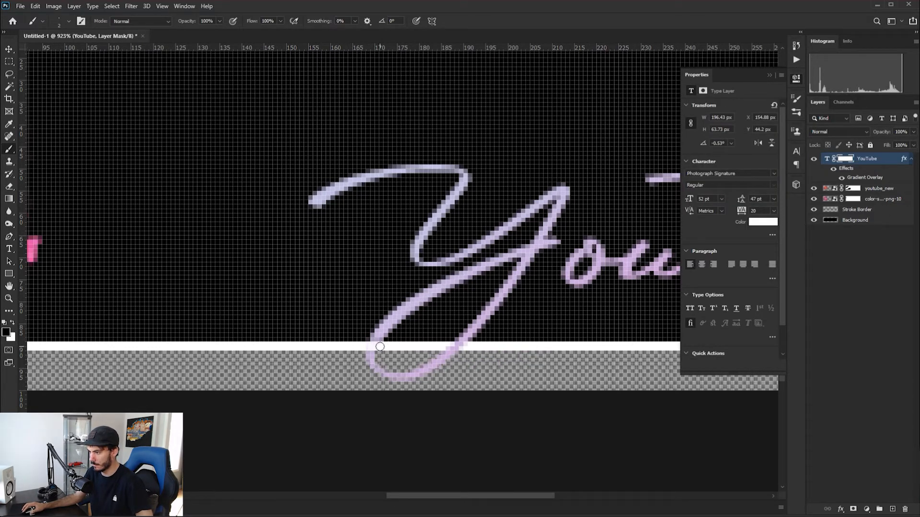
pyautogui.scroll(-7, 599, 284)
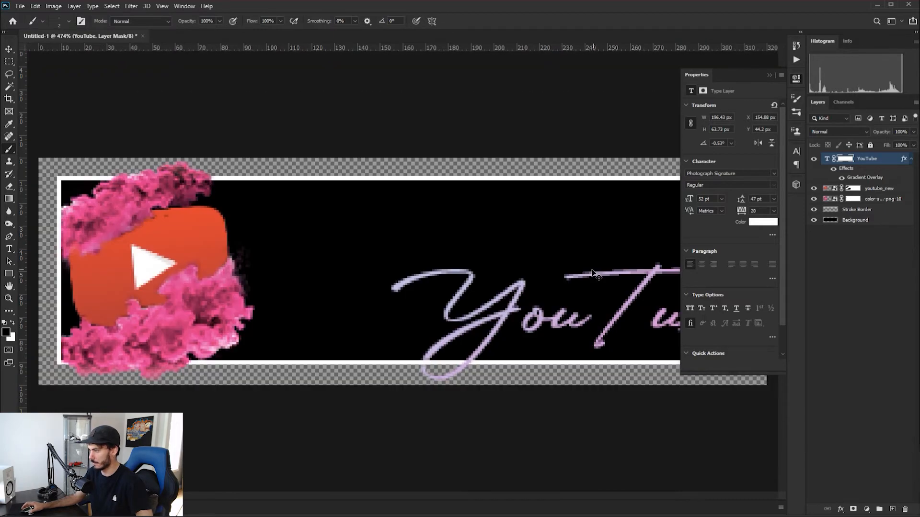
pyautogui.click(770, 74)
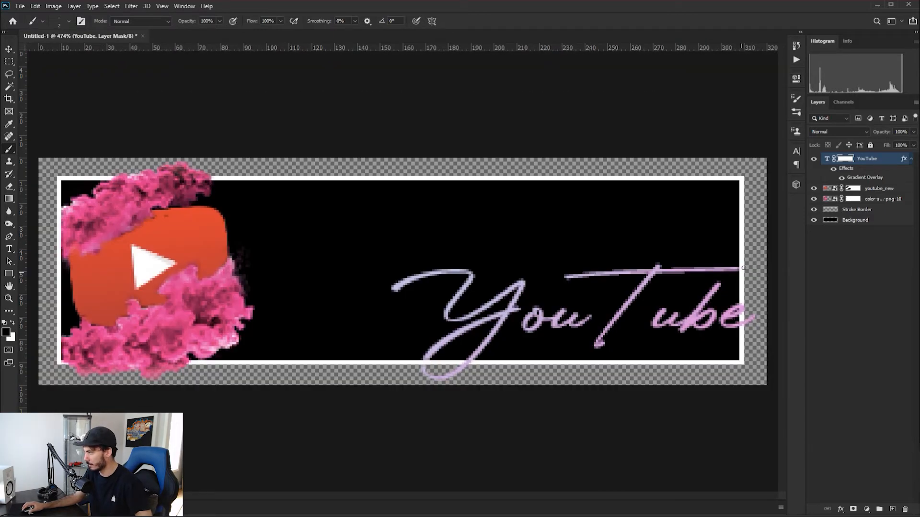
pyautogui.scroll(-5, 636, 245)
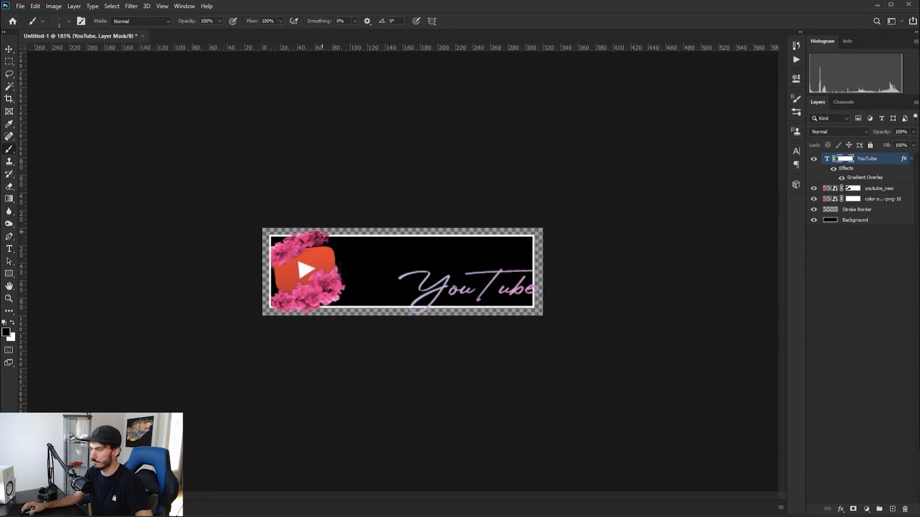
# Save the finished panel on the computer as a PNG with the file name "ps test"
pyautogui.click(21, 7)
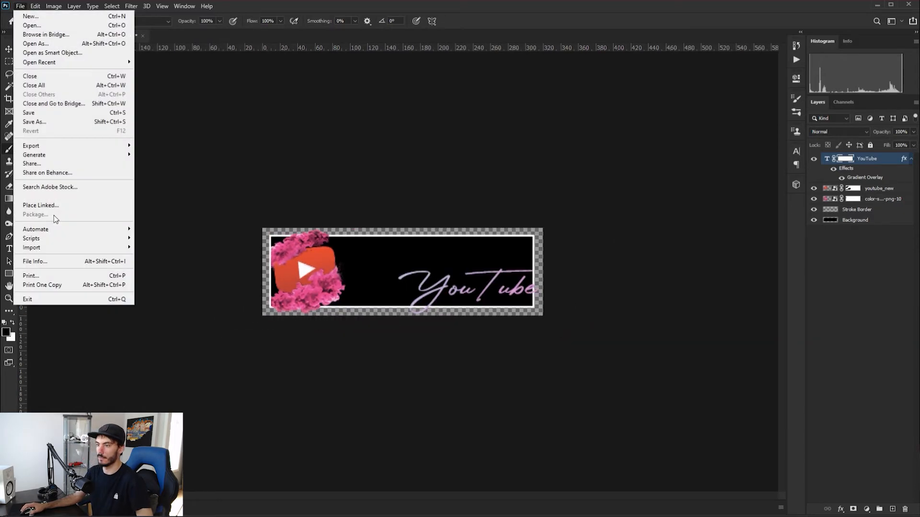
pyautogui.click(34, 122)
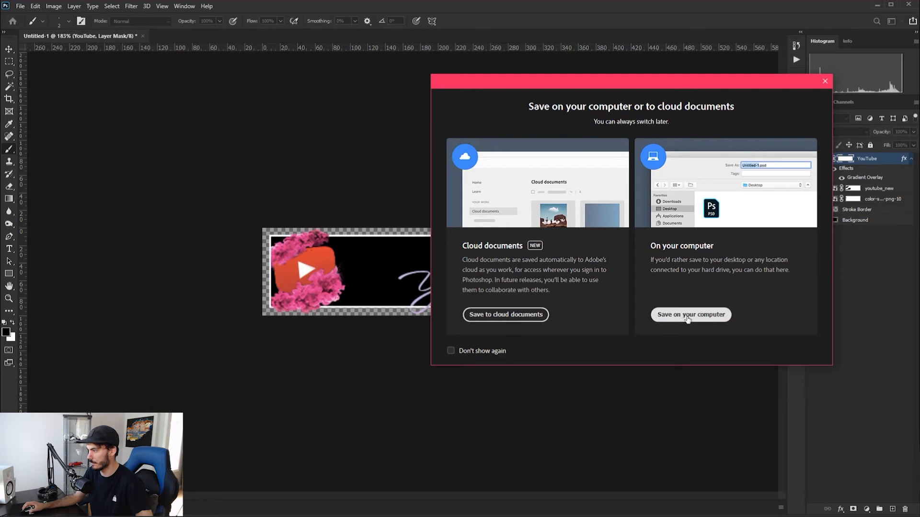
pyautogui.click(688, 316)
pyautogui.click(127, 198)
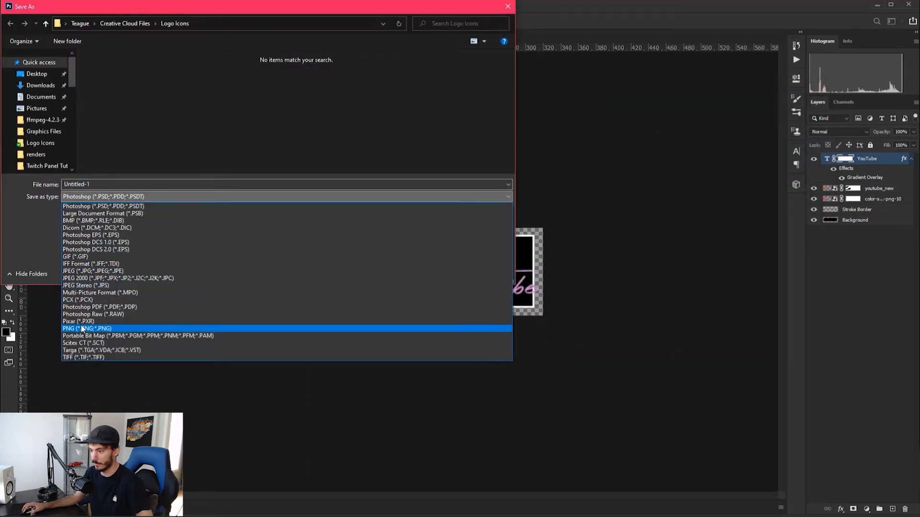
pyautogui.click(81, 329)
pyautogui.click(107, 185)
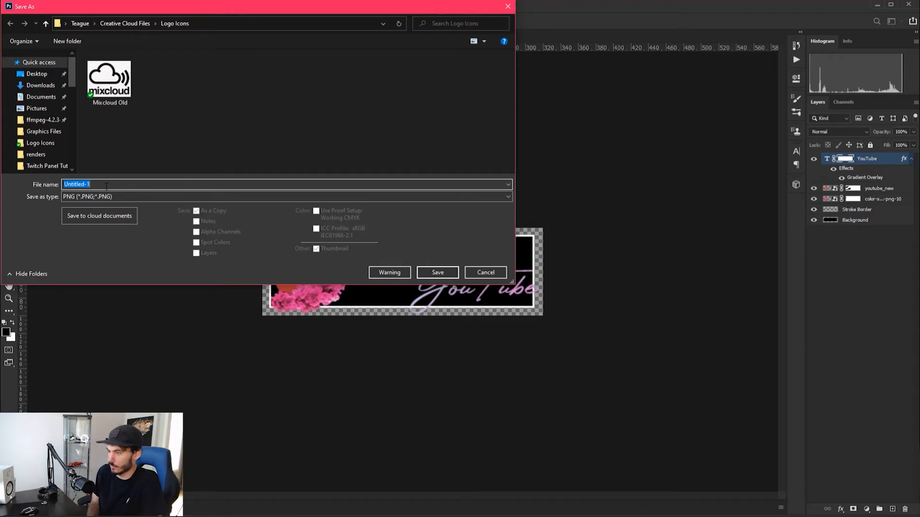
pyautogui.write('test')
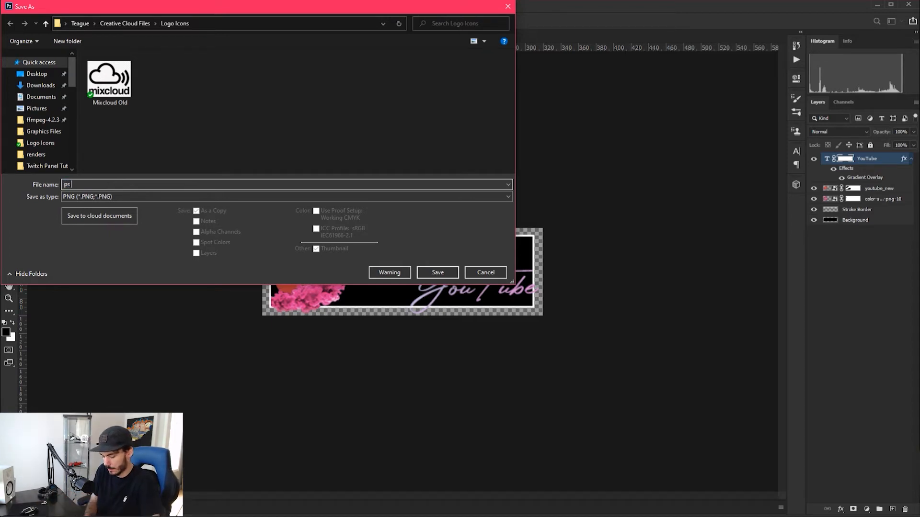
pyautogui.click(437, 272)
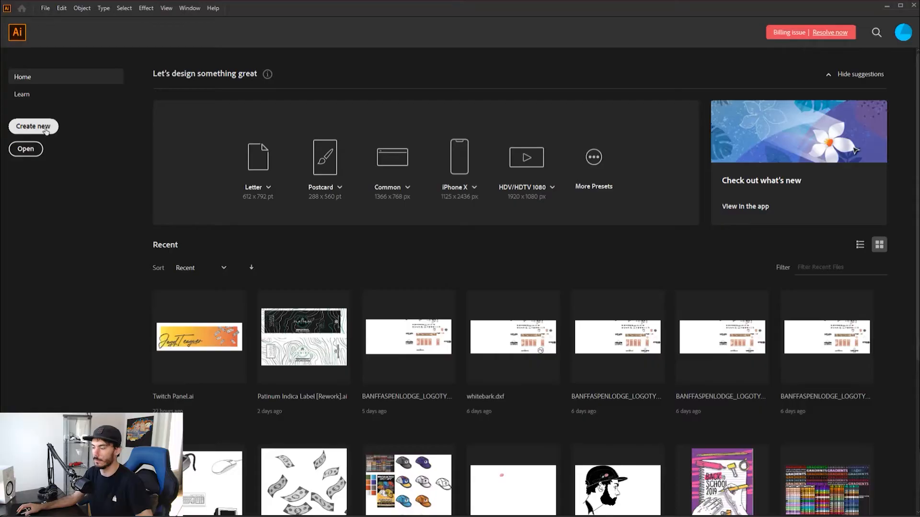
# In Illustrator, create a 320 × 100 px document and draw a rectangle about 292 × 75 px inside the artboard's edges
pyautogui.click(42, 129)
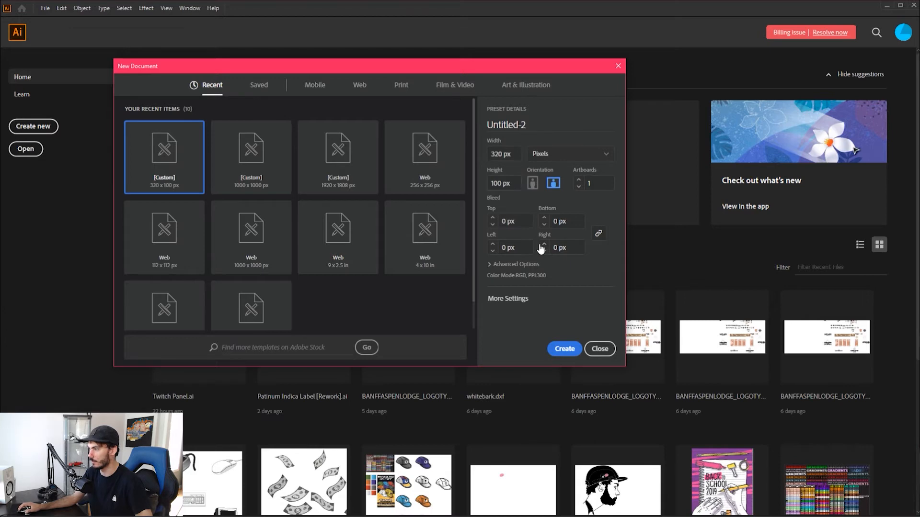
pyautogui.click(564, 349)
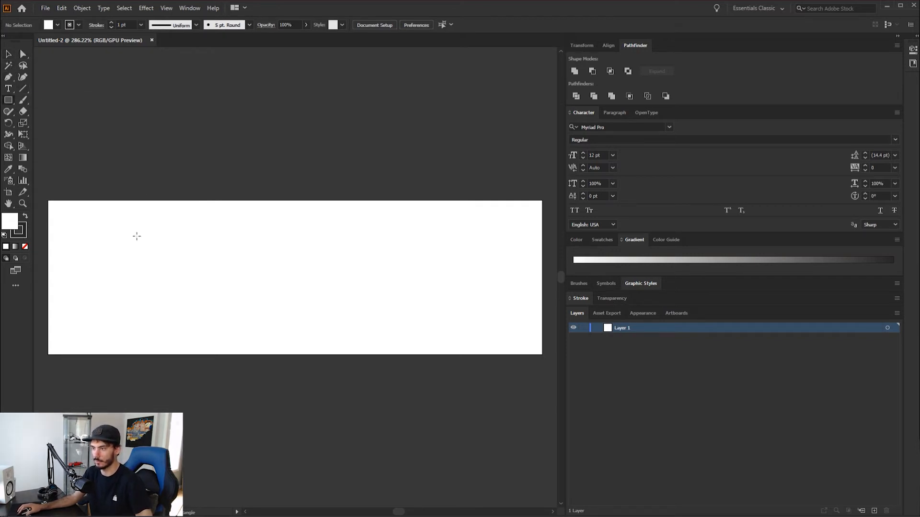
pyautogui.moveTo(73, 221)
pyautogui.mouseDown()
pyautogui.moveTo(431, 328)
pyautogui.moveTo(538, 335)
pyautogui.moveTo(524, 337)
pyautogui.mouseUp()
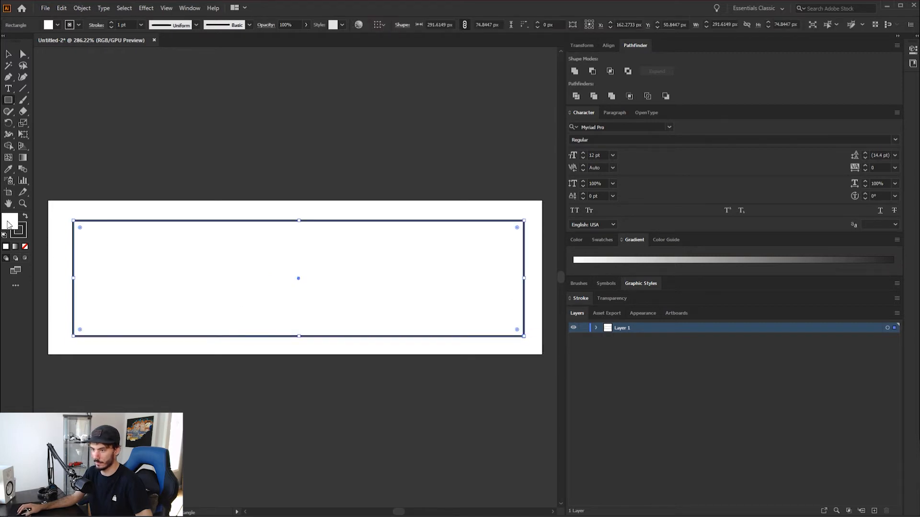
# Remove the rectangle's fill, keeping only its dark 1 pt stroke
pyautogui.click(23, 235)
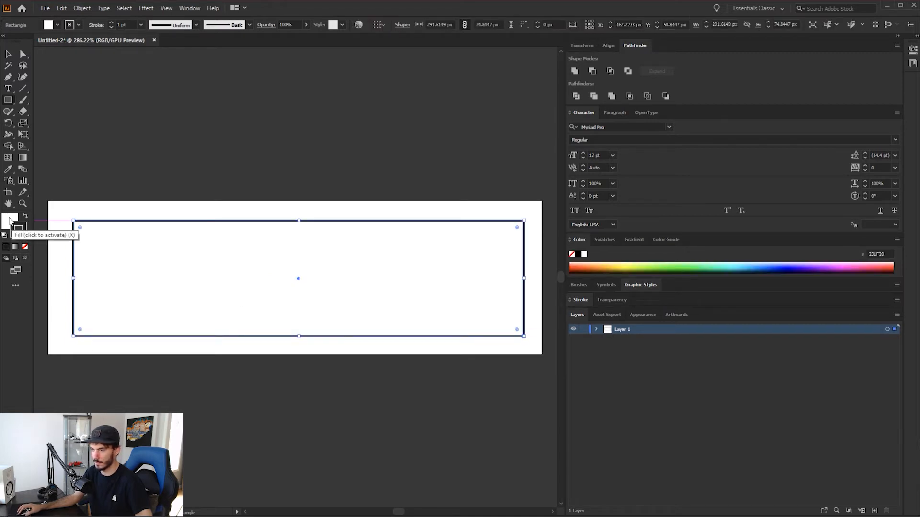
pyautogui.click(9, 220)
pyautogui.press('/')
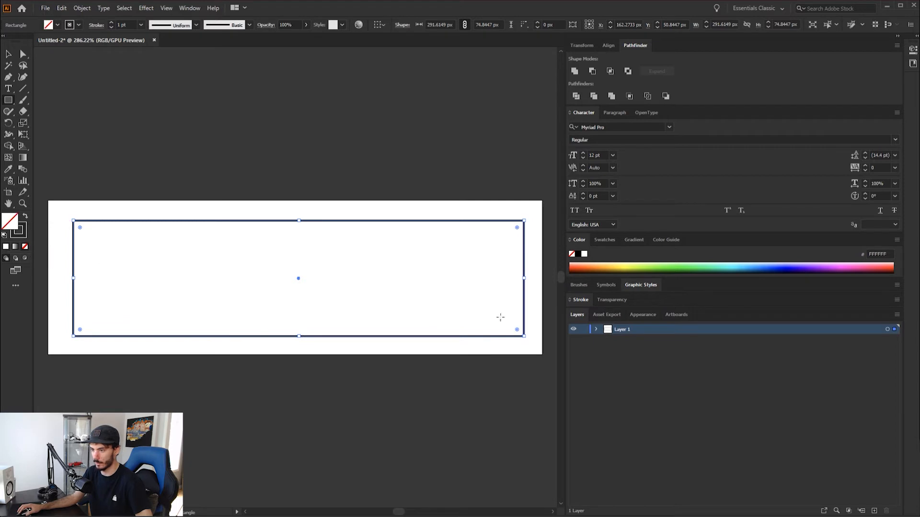
# Expand Layer 1 and paste a copy of the rectangle in place directly in front of the original
pyautogui.click(596, 330)
pyautogui.click(616, 339)
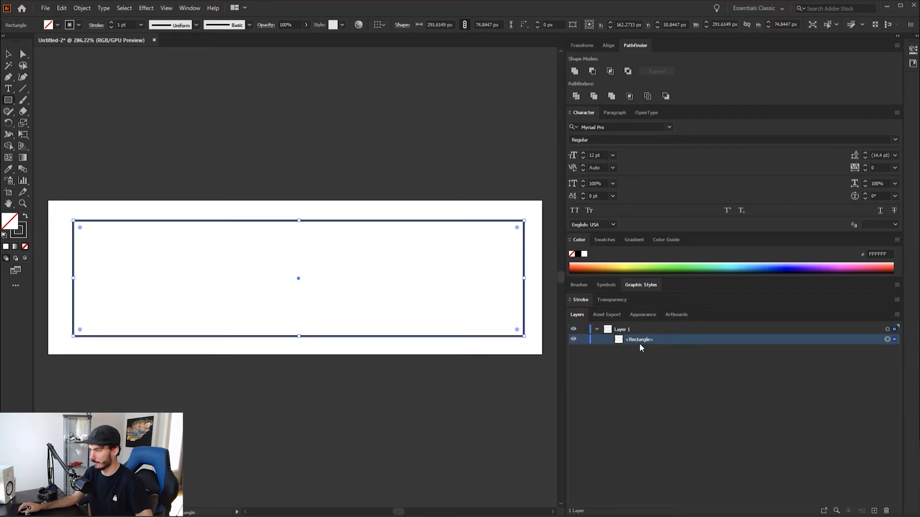
pyautogui.hotkey('ctrl', 'v')
pyautogui.hotkey('ctrl', 'z')
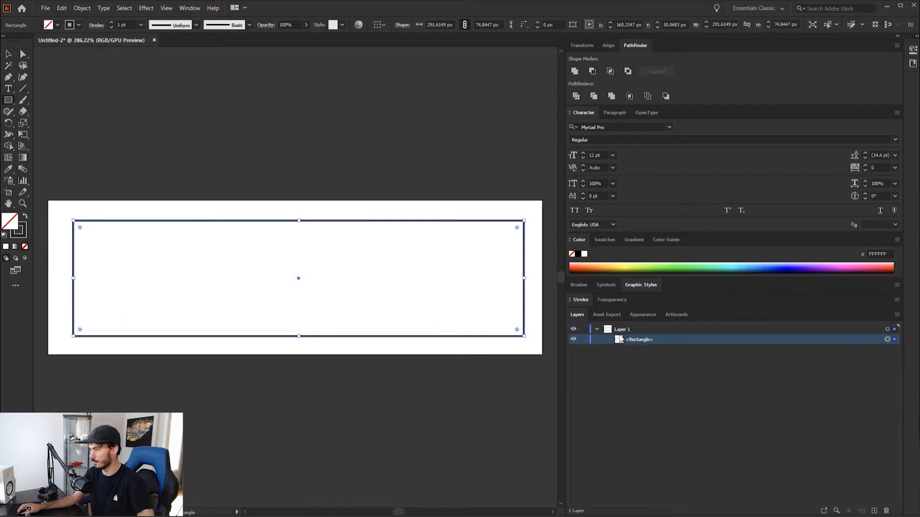
pyautogui.hotkey('ctrl', 'f')
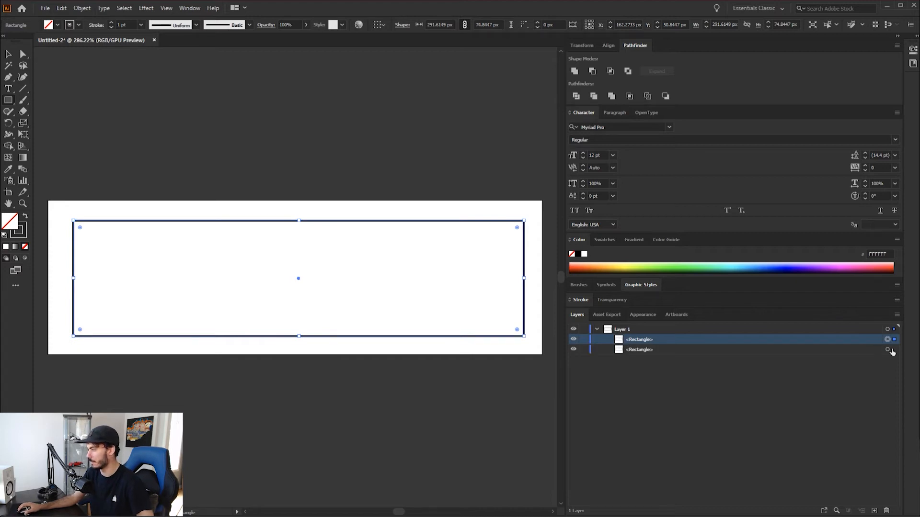
# Swap the lower rectangle's stroke and fill to make it solid #231F20, and recolour the upper rectangle's stroke light blue #3FCFFF
pyautogui.click(26, 217)
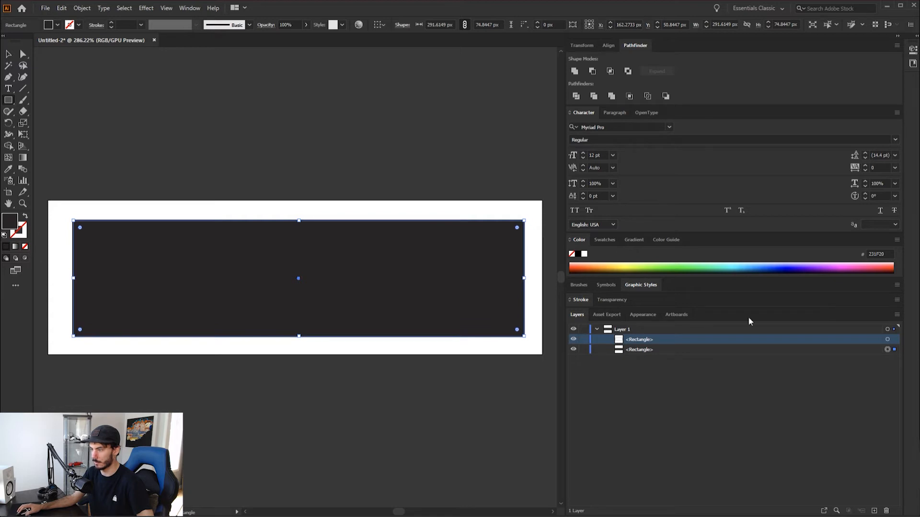
pyautogui.press('x')
pyautogui.click(746, 265)
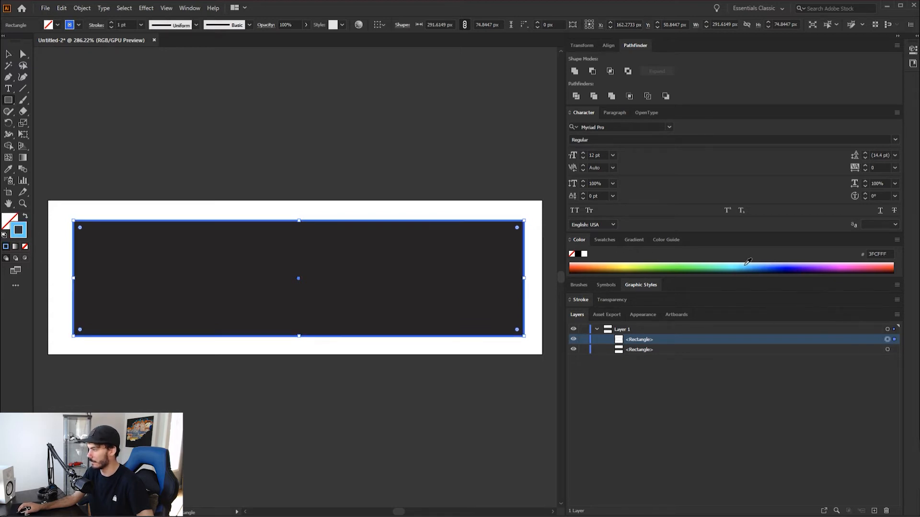
pyautogui.press('v')
pyautogui.click(154, 133)
pyautogui.scroll(-1, 188, 156)
pyautogui.scroll(1, 188, 156)
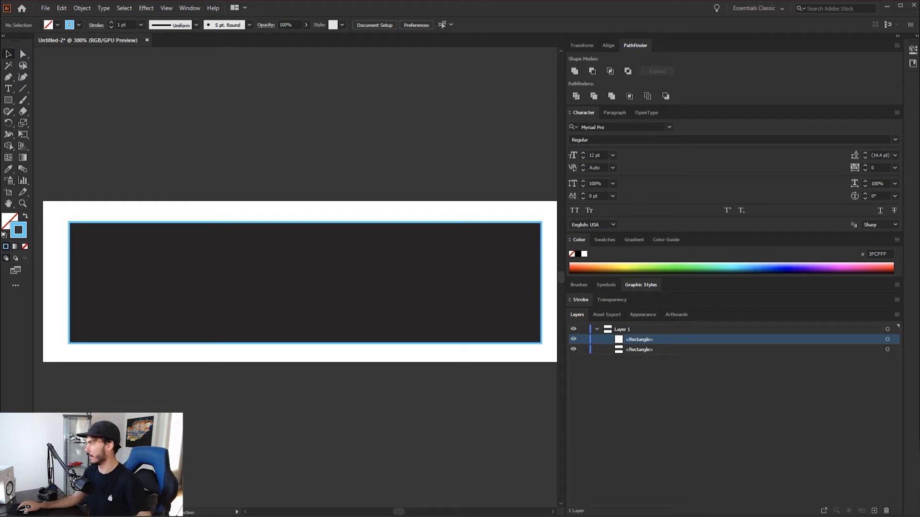
# Switch to the browser, open the account's own Twitch channel page and go down to the panels below the About section
pyautogui.moveTo(919, 137); pyautogui.dragTo(445, 41)
pyautogui.click(556, 93)
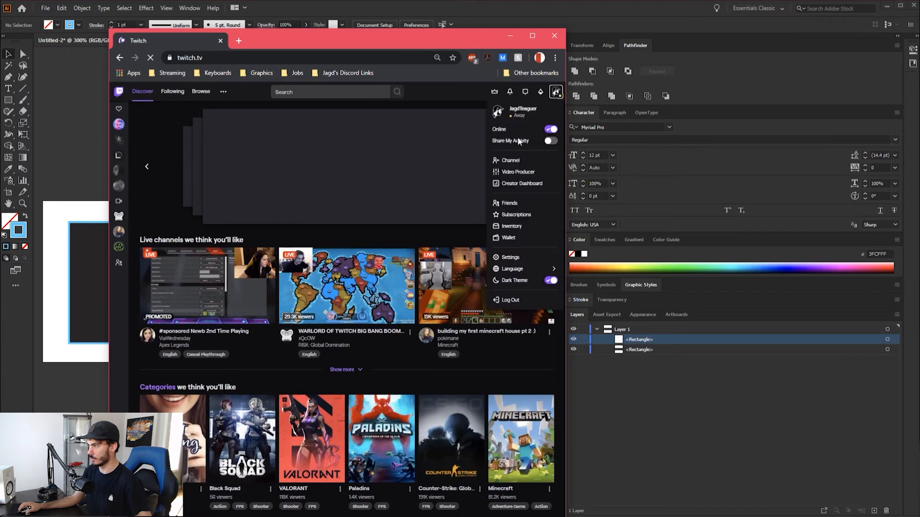
pyautogui.click(512, 160)
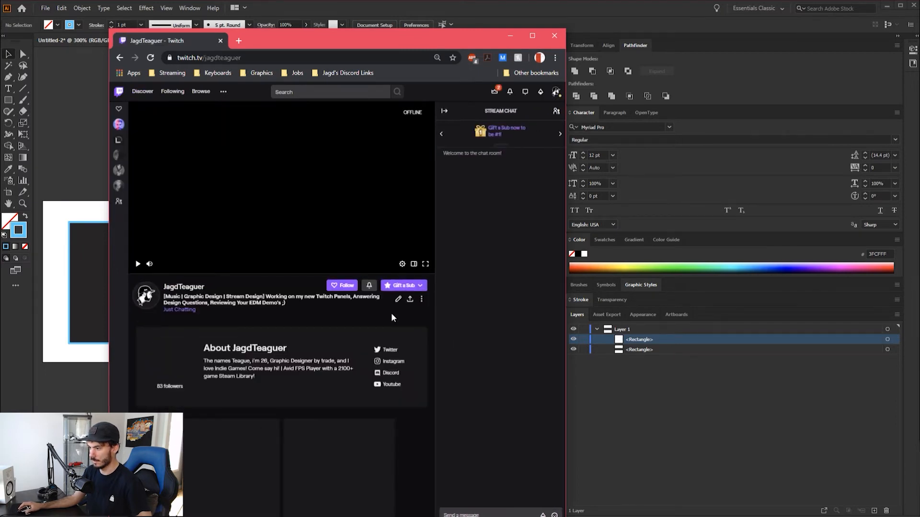
pyautogui.scroll(-5, 395, 303)
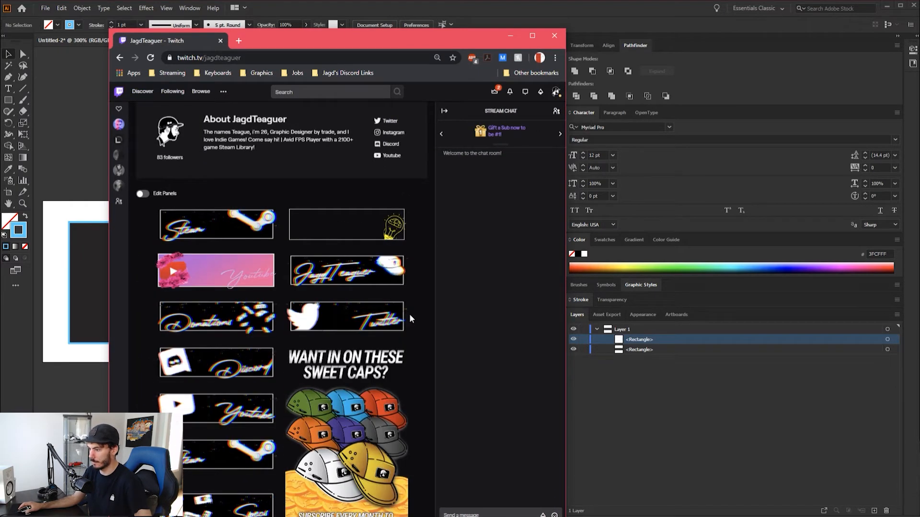
pyautogui.scroll(-3, 409, 315)
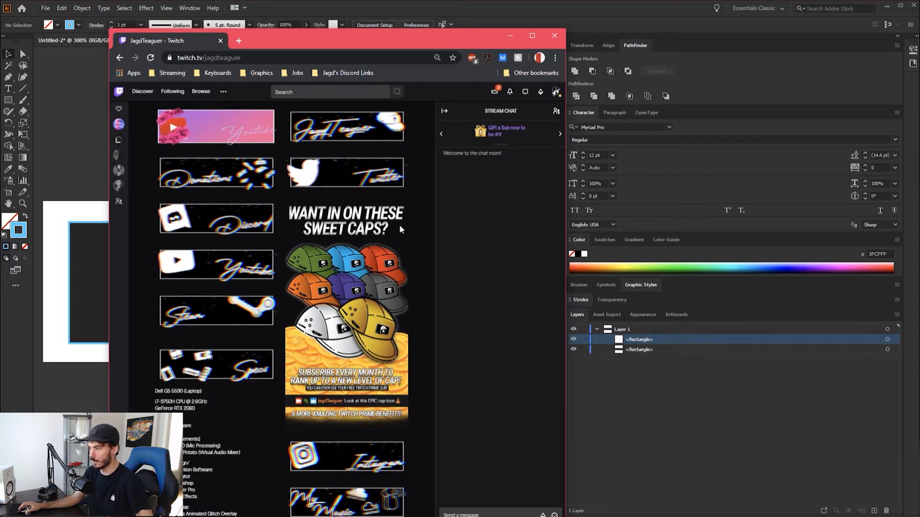
pyautogui.scroll(-1, 405, 215)
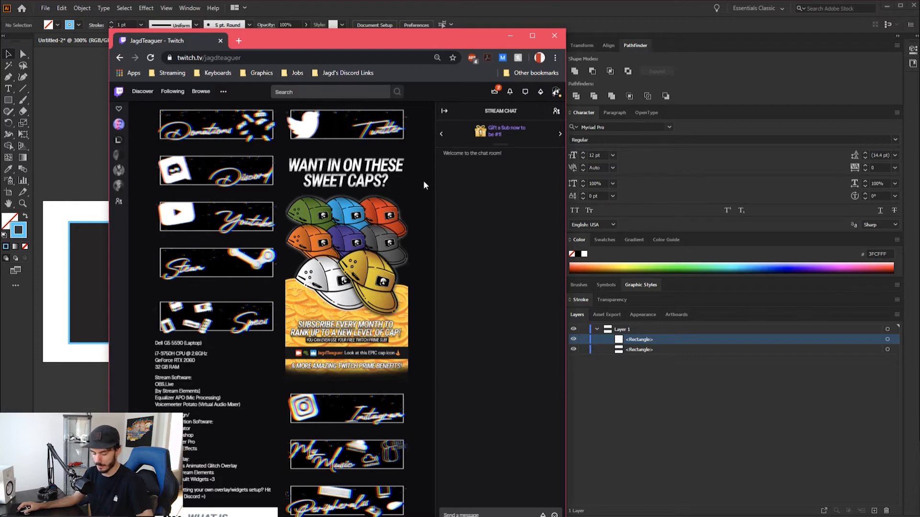
# Snip about 70 × 51 px of Twitch's dark page background, paste it into the Illustrator document and place it beside the artboard's right edge
pyautogui.press('super+shift+s')
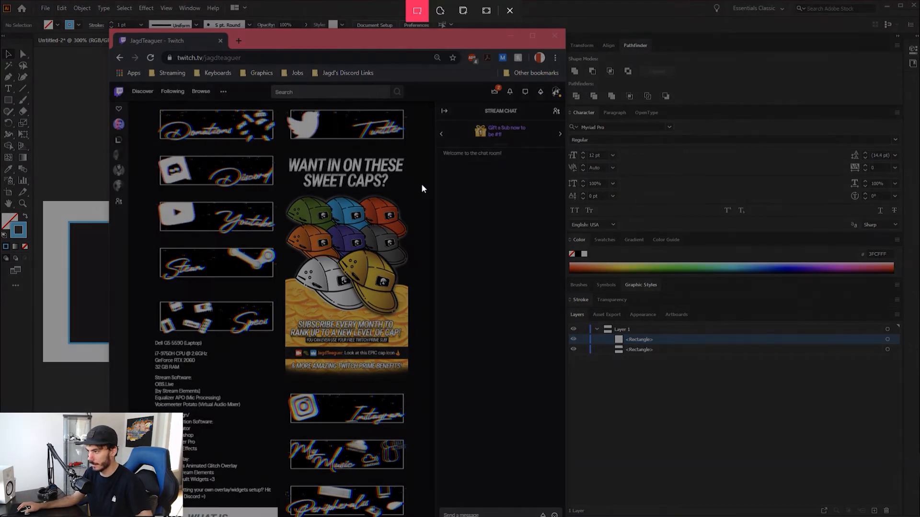
pyautogui.press('super+shift+s')
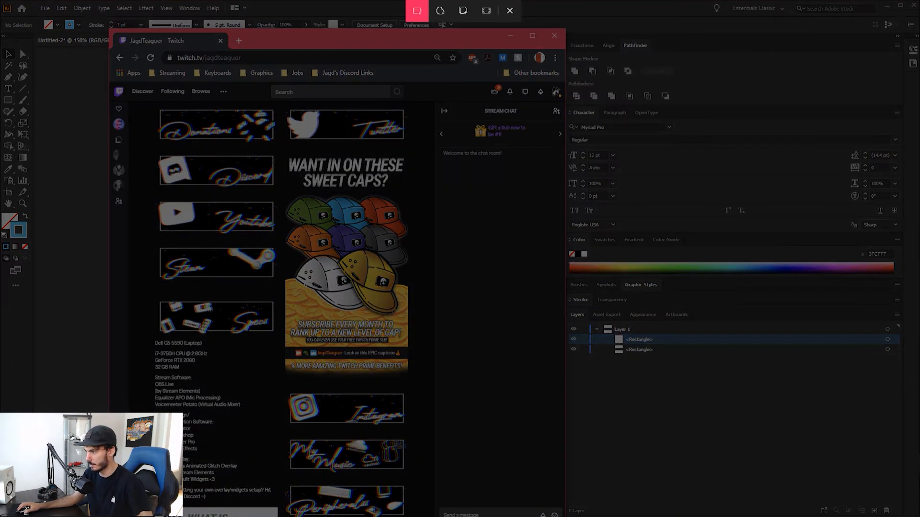
pyautogui.moveTo(397, 180); pyautogui.dragTo(431, 205)
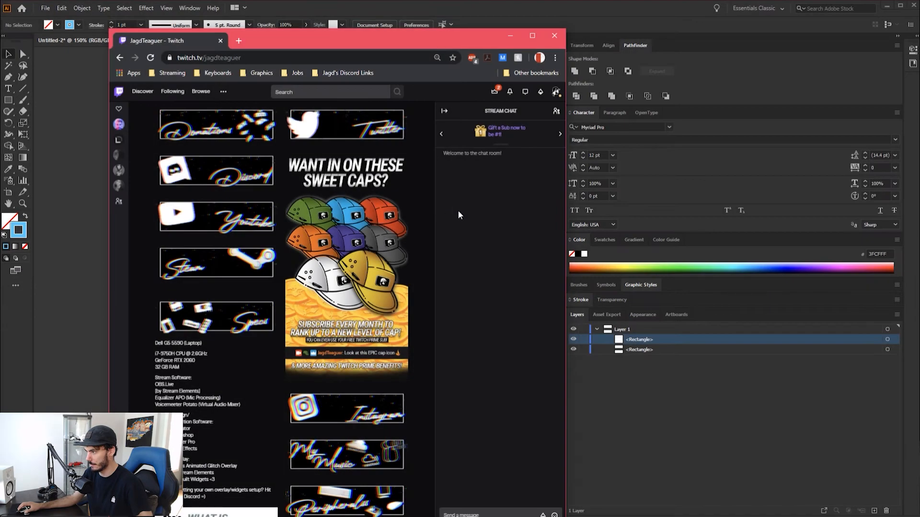
pyautogui.click(621, 427)
pyautogui.hotkey('ctrl', 'v')
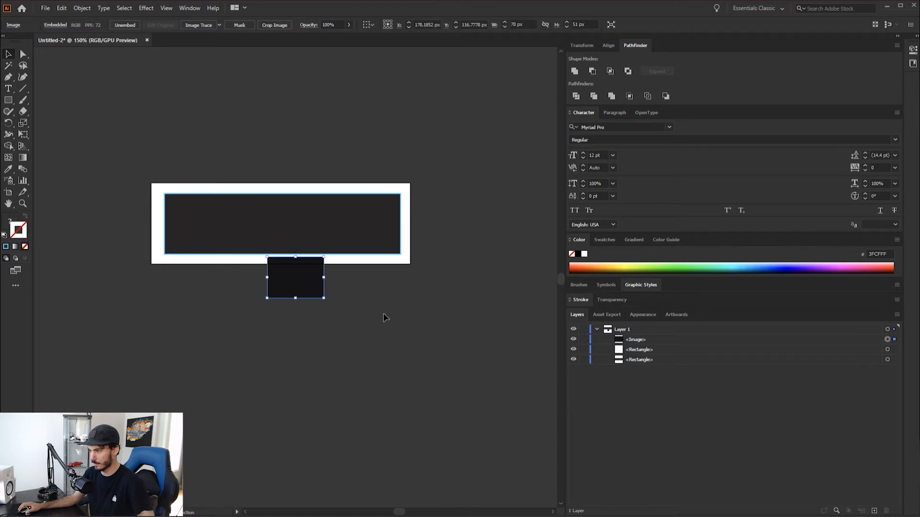
pyautogui.moveTo(295, 273); pyautogui.dragTo(489, 209)
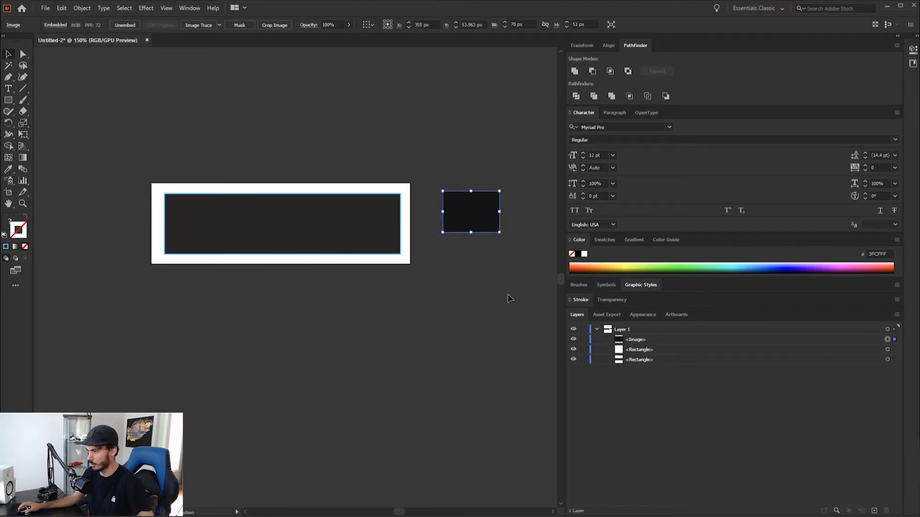
# Fill the lower rectangle with the Twitch background colour sampled from the pasted image with the Eyedropper
pyautogui.scroll(1, 497, 230)
pyautogui.click(887, 360)
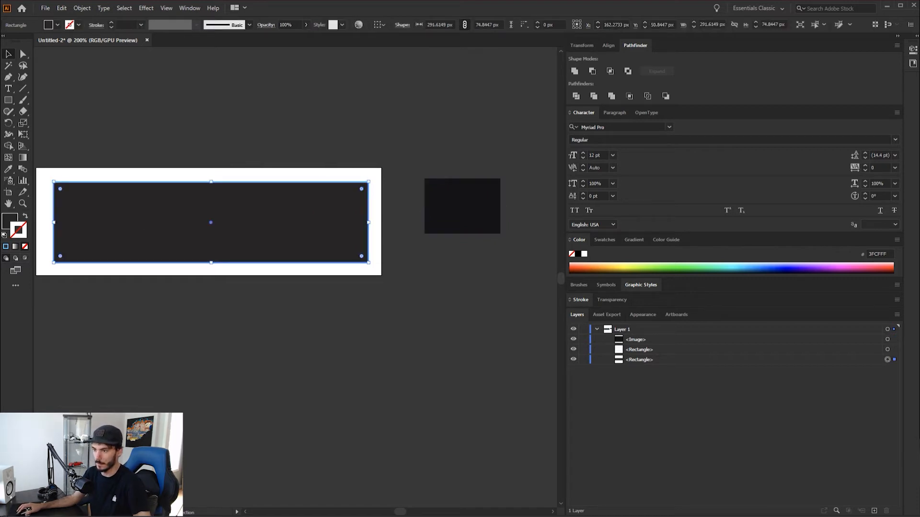
pyautogui.click(9, 174)
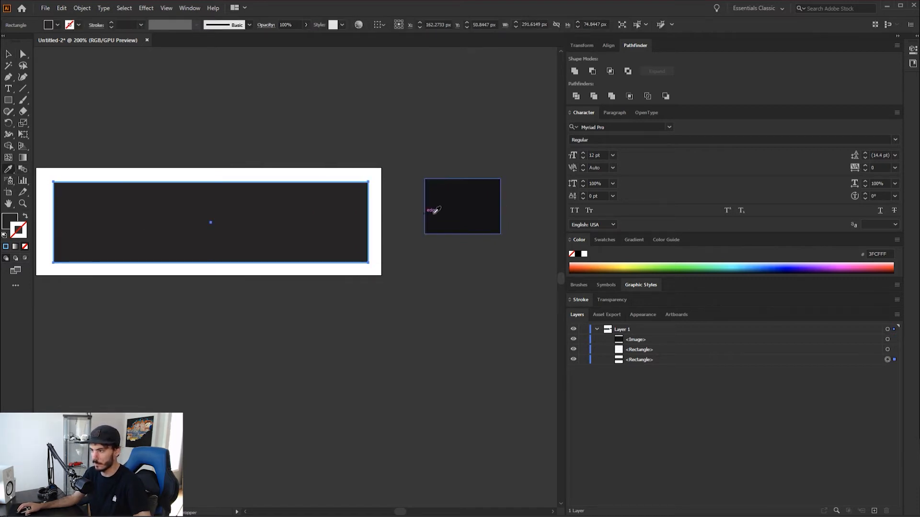
pyautogui.click(467, 214)
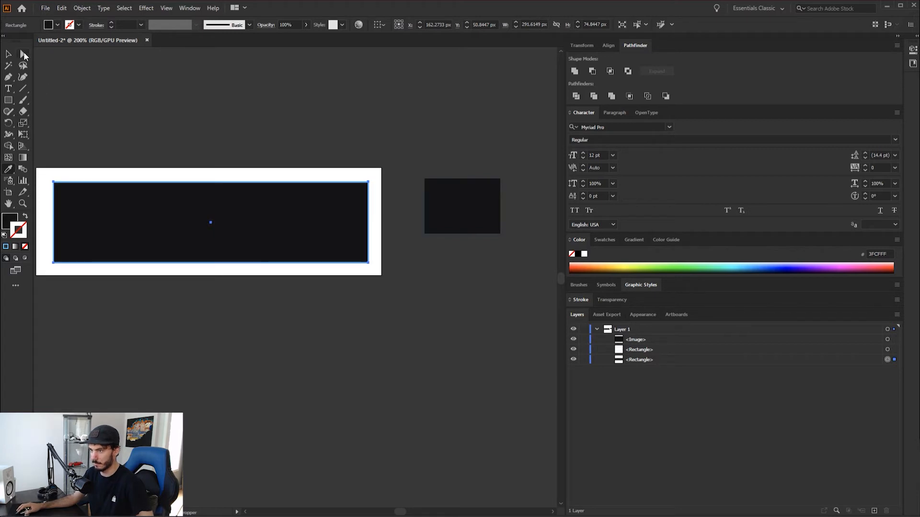
# Remove the pasted background sample beside the artboard and place the youtube_new logo file in the document
pyautogui.press('v')
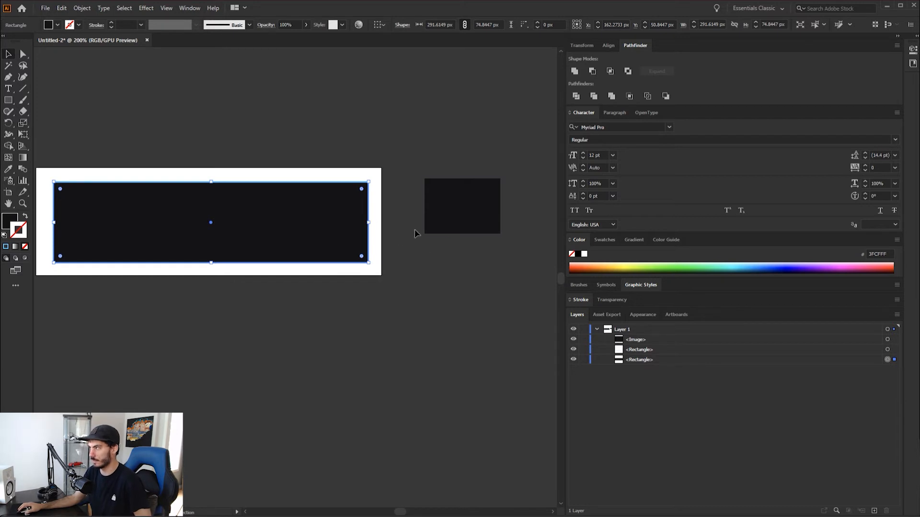
pyautogui.click(416, 300)
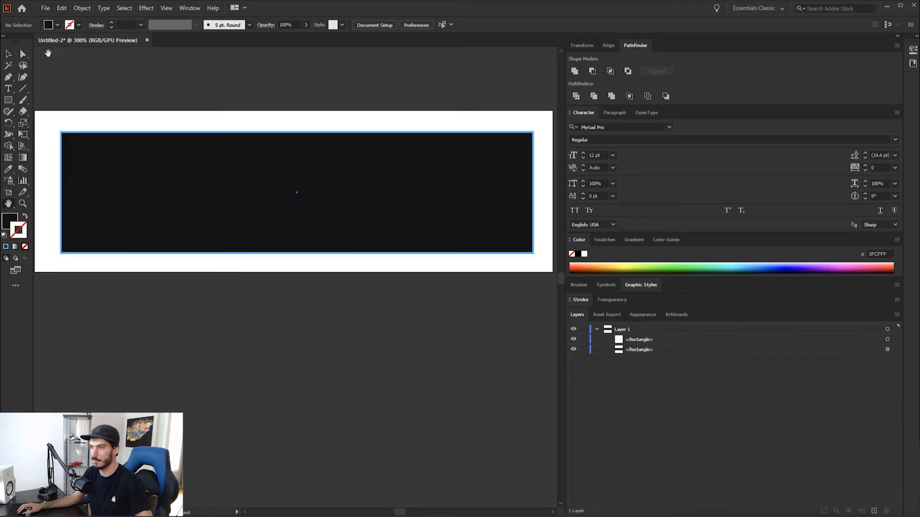
pyautogui.click(45, 8)
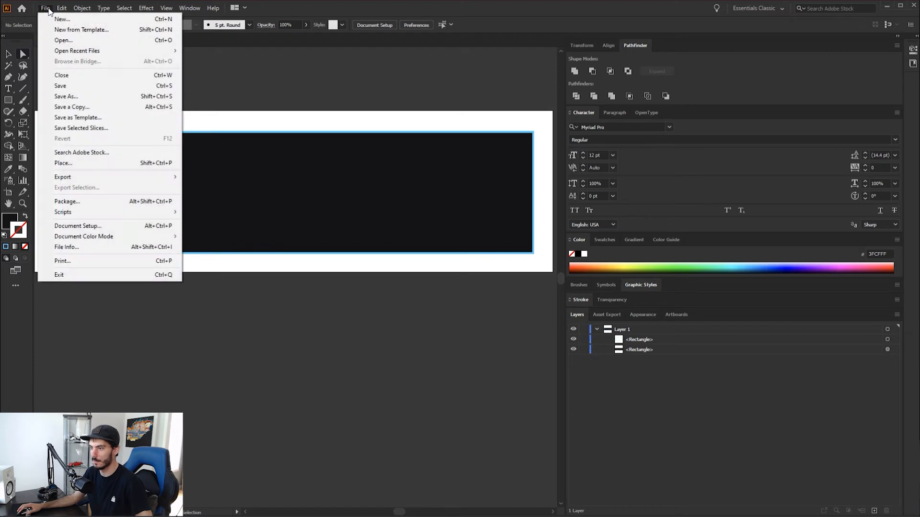
pyautogui.click(79, 164)
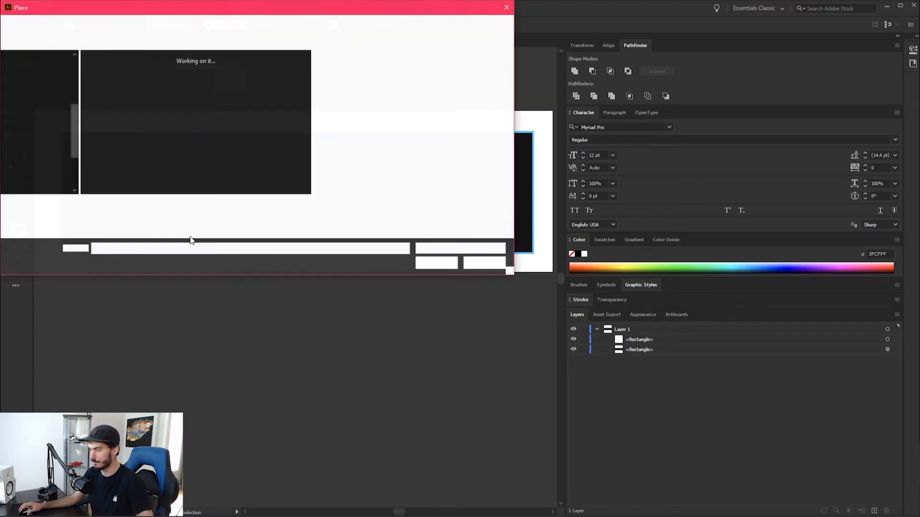
pyautogui.click(225, 156)
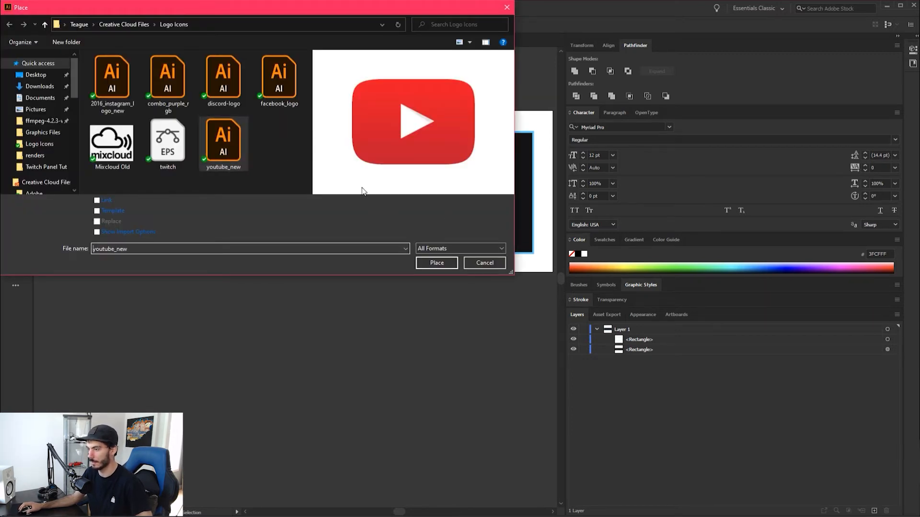
pyautogui.click(433, 263)
pyautogui.click(60, 102)
pyautogui.moveTo(154, 205); pyautogui.dragTo(165, 261)
pyautogui.moveTo(222, 250); pyautogui.dragTo(375, 310)
pyautogui.hotkey('ctrl', '0')
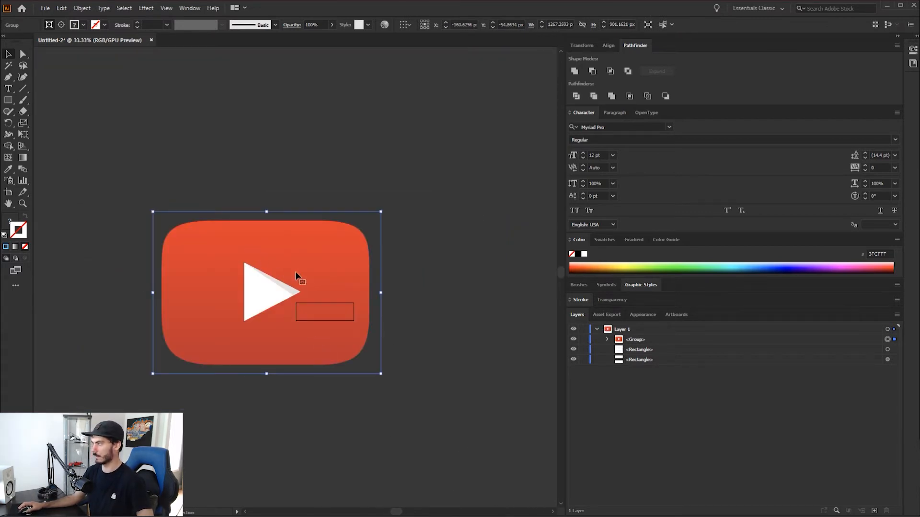
pyautogui.hotkey('ctrl', 'z')
pyautogui.hotkey('ctrl', 'z')
pyautogui.hotkey('ctrl', 'z')
pyautogui.hotkey('ctrl', 'z')
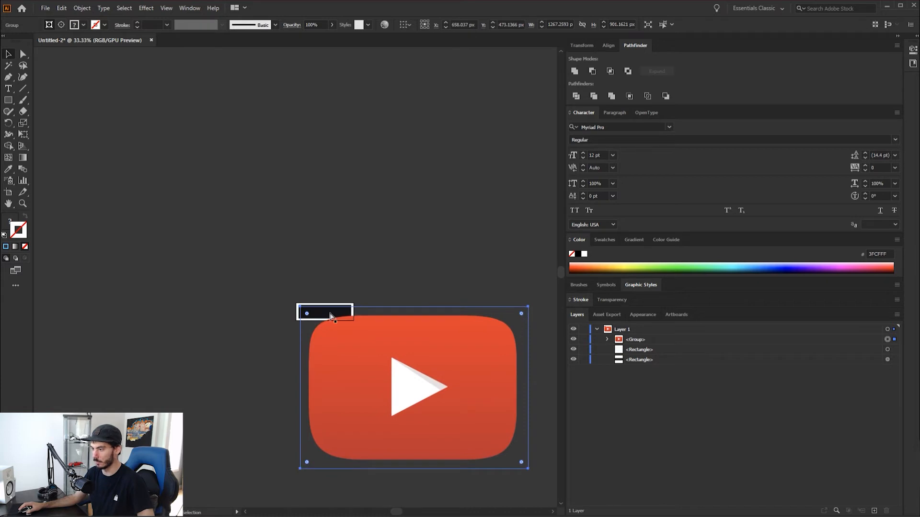
# Scale the YouTube logo to about 90 × 64 px and set it tilted slightly counter-clockwise over the panel's lower-left corner
pyautogui.scroll(7, 298, 314)
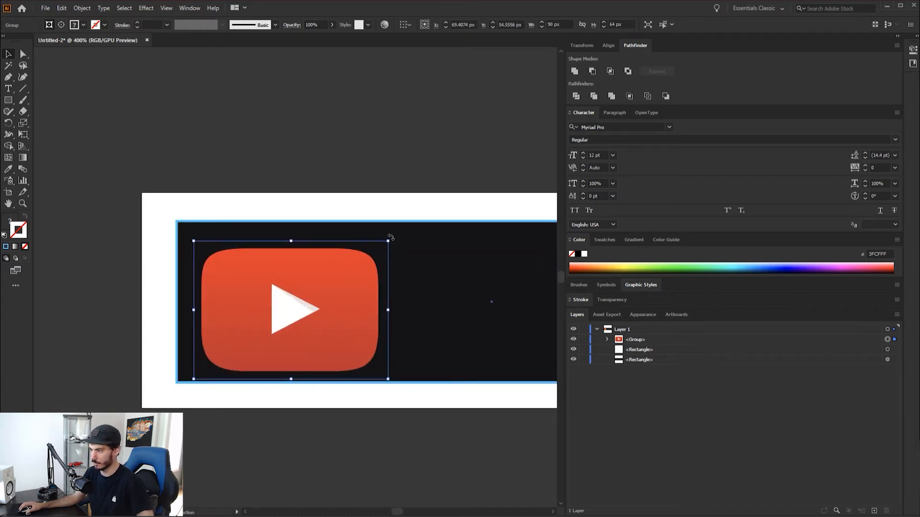
pyautogui.moveTo(394, 238); pyautogui.dragTo(389, 229)
pyautogui.moveTo(306, 340)
pyautogui.mouseDown()
pyautogui.moveTo(266, 355)
pyautogui.moveTo(281, 367)
pyautogui.moveTo(263, 363)
pyautogui.mouseUp()
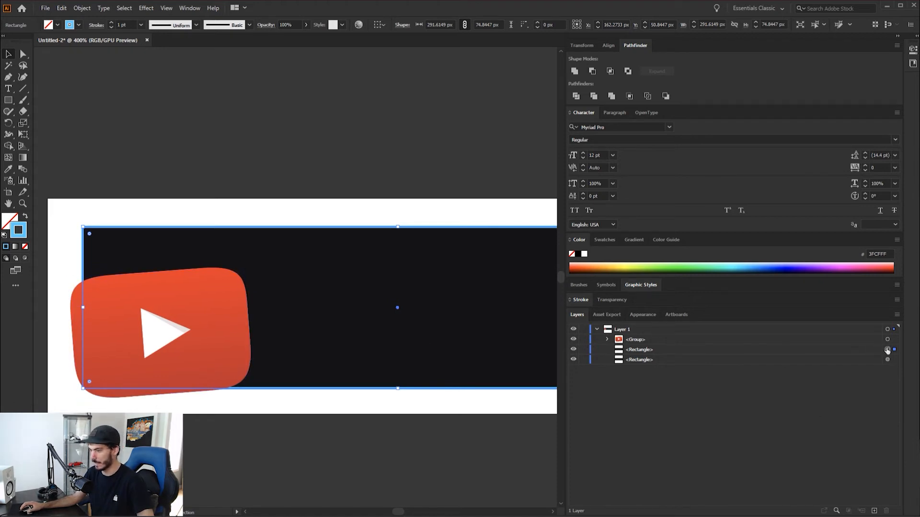
# Paste a copy of the blue border rectangle in front of the logo and make a clipping mask from the two
pyautogui.press('ctrl')
pyautogui.hotkey('ctrl', 'f')
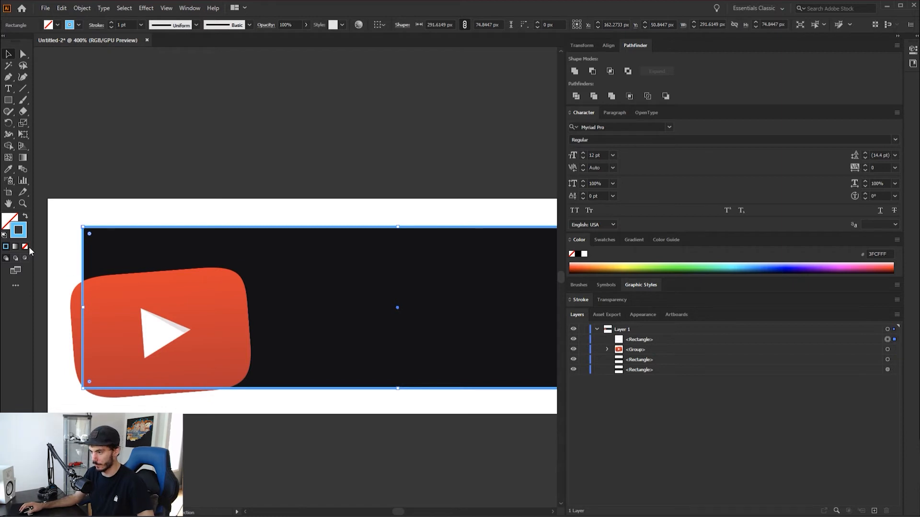
pyautogui.keyDown('shift'); pyautogui.click(887, 350); pyautogui.keyUp('shift')
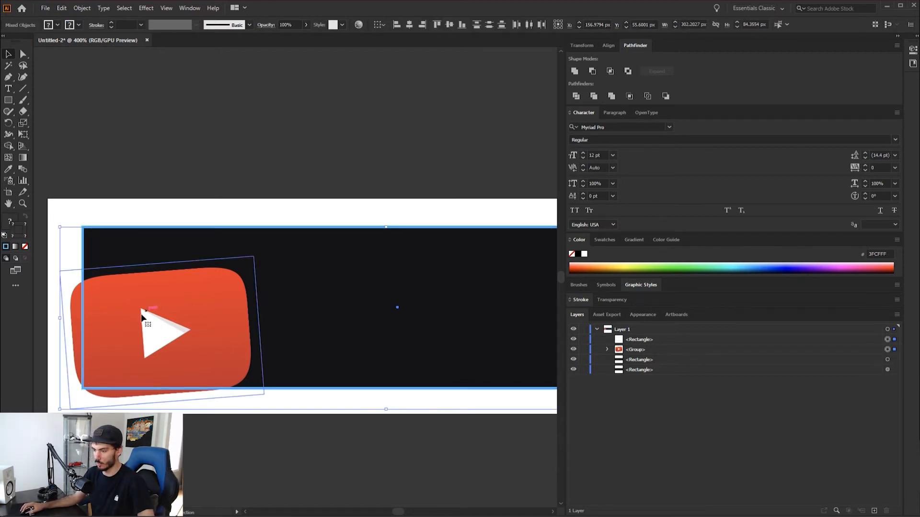
pyautogui.rightClick(189, 313)
pyautogui.click(245, 392)
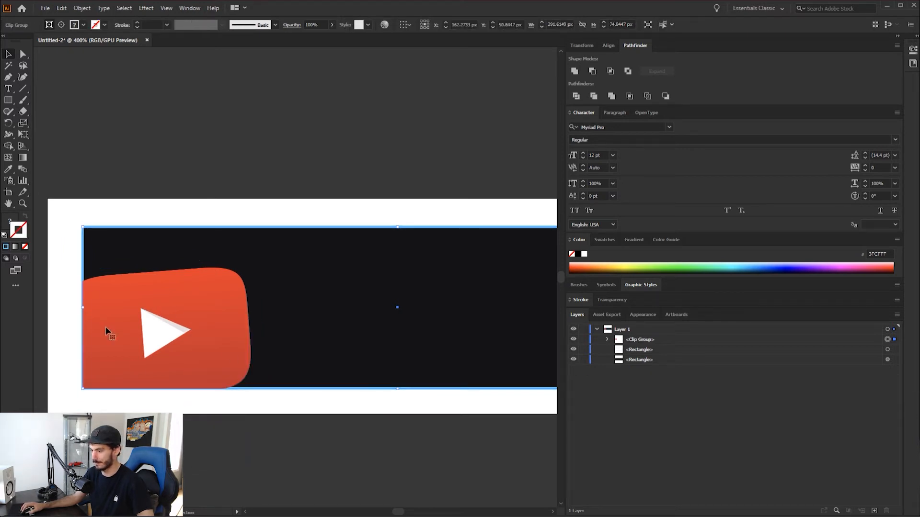
# Nudge the clipped logo group about 0.6 px right and 0.4 px up, in from the blue border
pyautogui.scroll(-1, 158, 334)
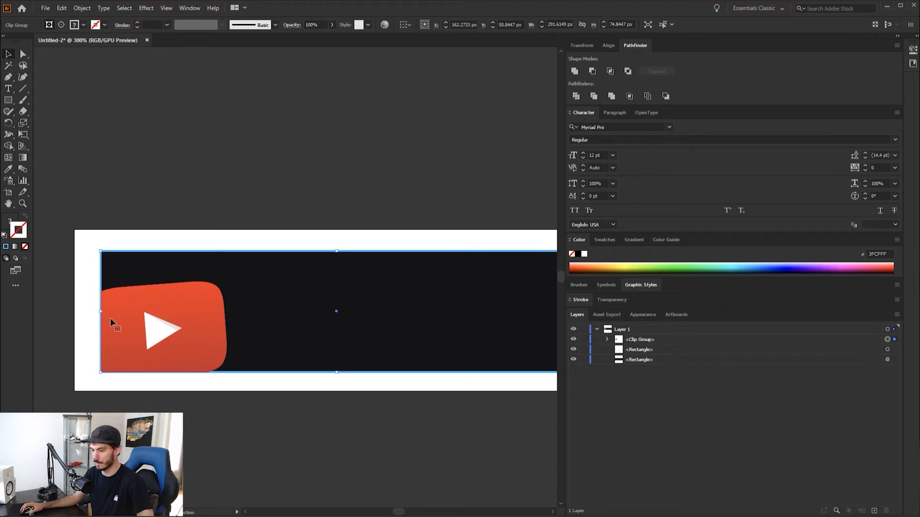
pyautogui.scroll(4, 112, 323)
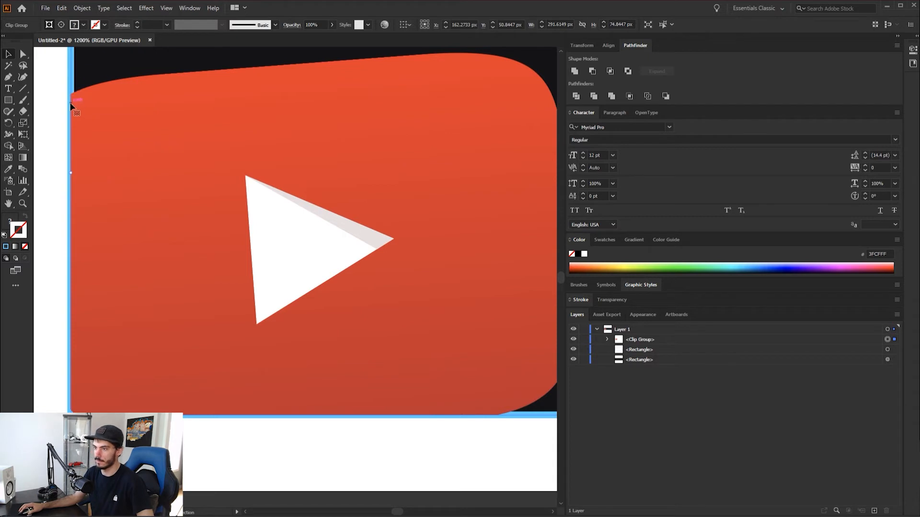
pyautogui.scroll(1, 72, 102)
pyautogui.scroll(-2, 74, 103)
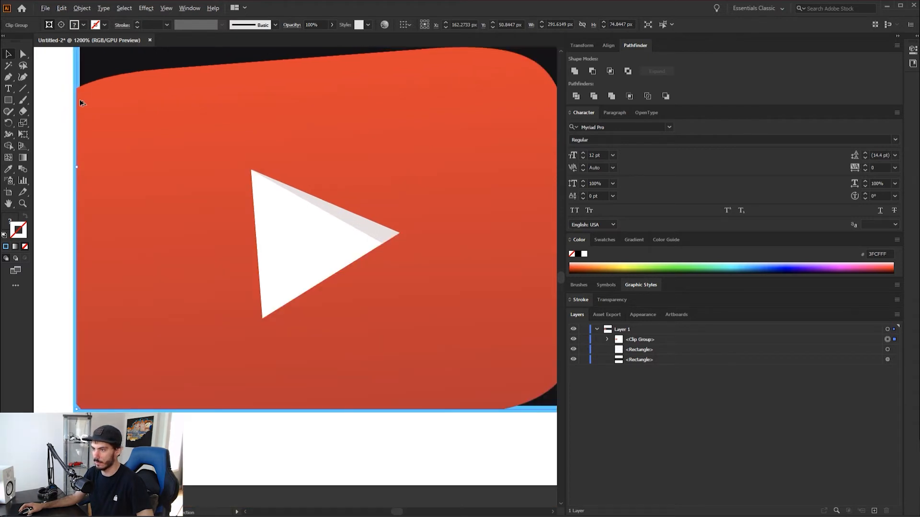
pyautogui.click(640, 339)
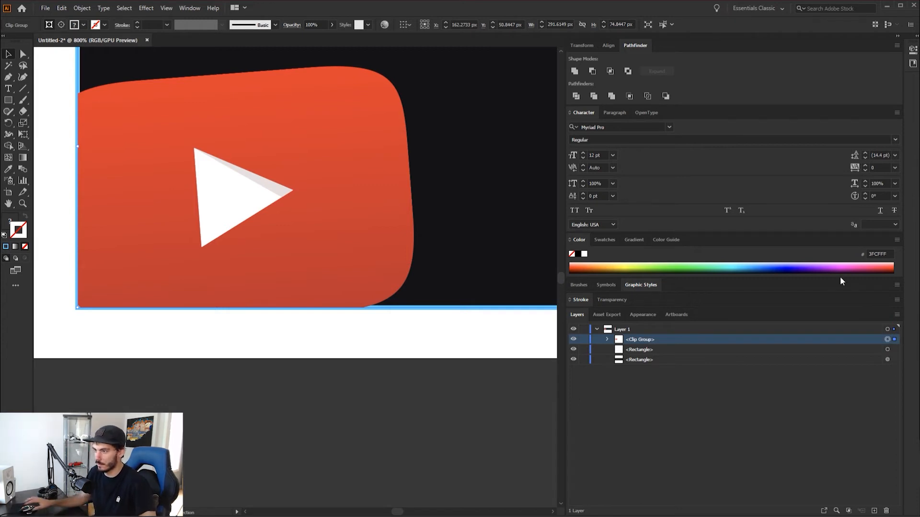
pyautogui.moveTo(125, 278); pyautogui.dragTo(127, 277)
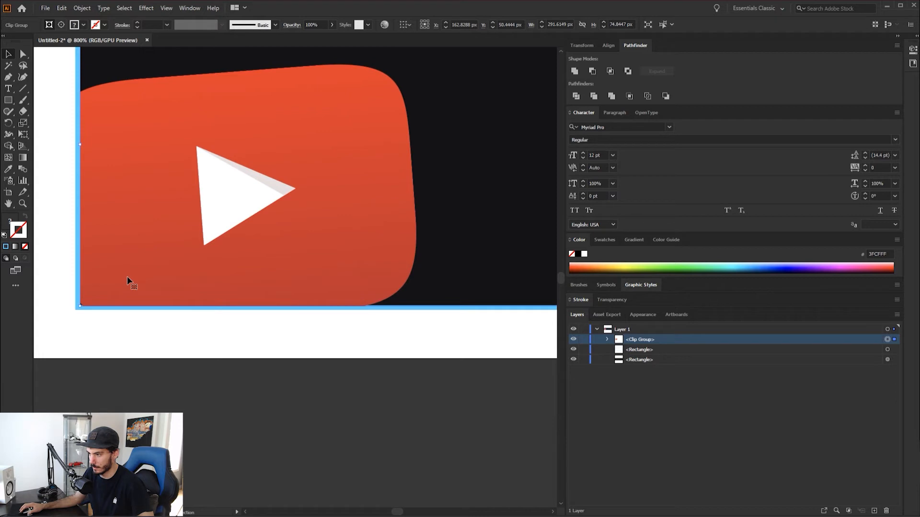
pyautogui.scroll(5, 466, 312)
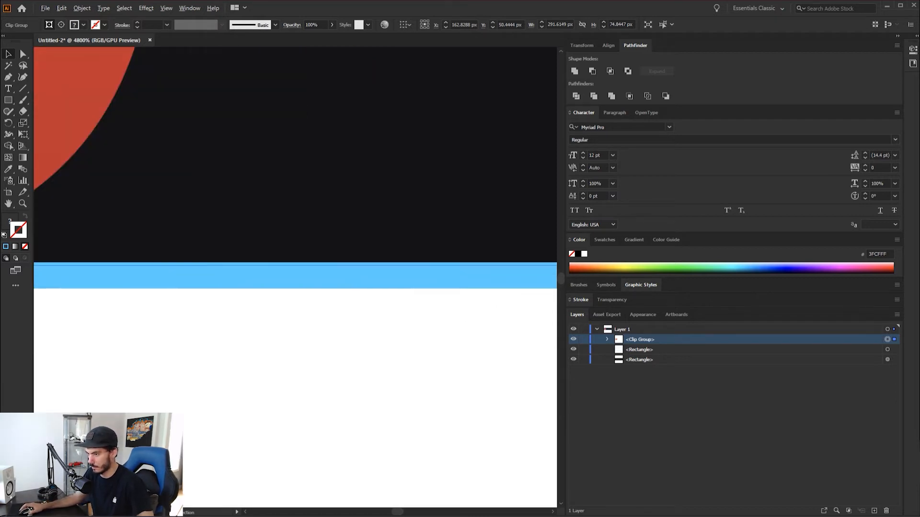
pyautogui.hscroll(-6, 147, 275)
pyautogui.press('Delete')
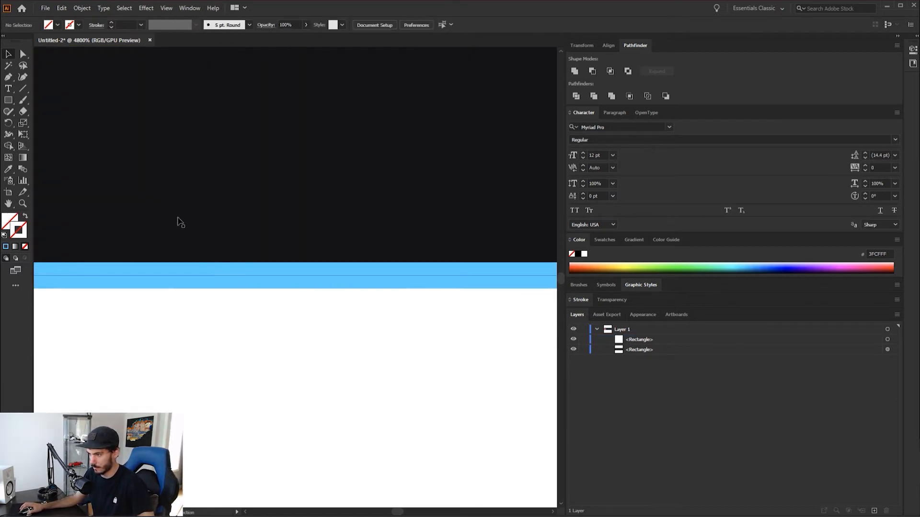
pyautogui.scroll(-10, 185, 225)
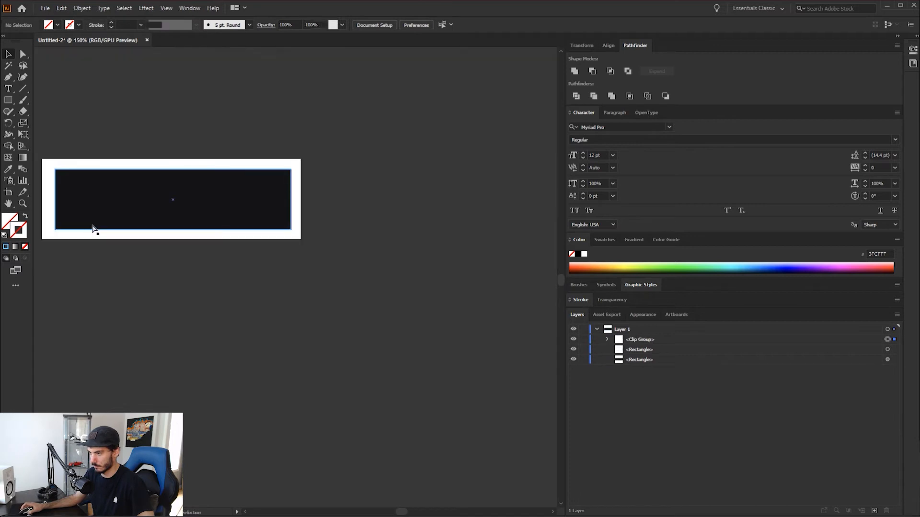
pyautogui.hotkey('ctrl', 'z')
# Nudge the clipped logo group about 0.15 px further up from the lower border, then deselect it
pyautogui.scroll(10, 111, 251)
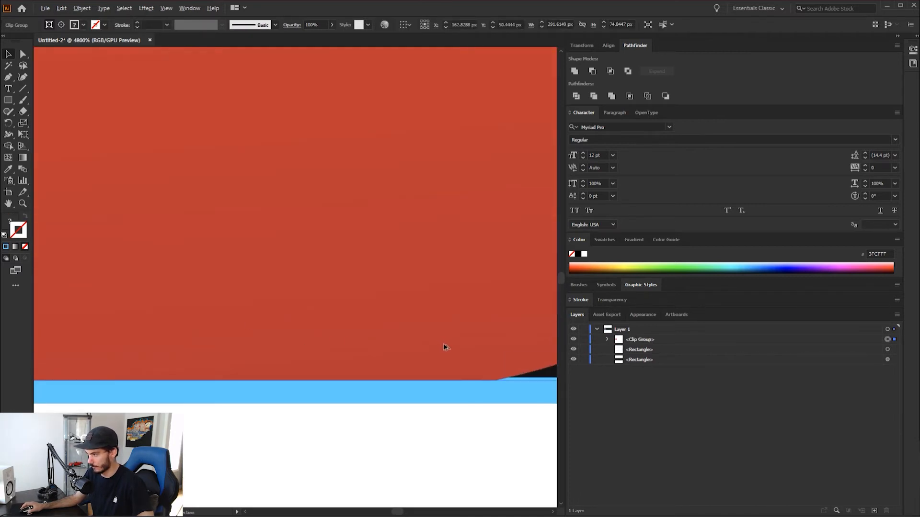
pyautogui.moveTo(446, 346); pyautogui.dragTo(447, 343)
pyautogui.scroll(-10, 365, 335)
pyautogui.scroll(7, 64, 220)
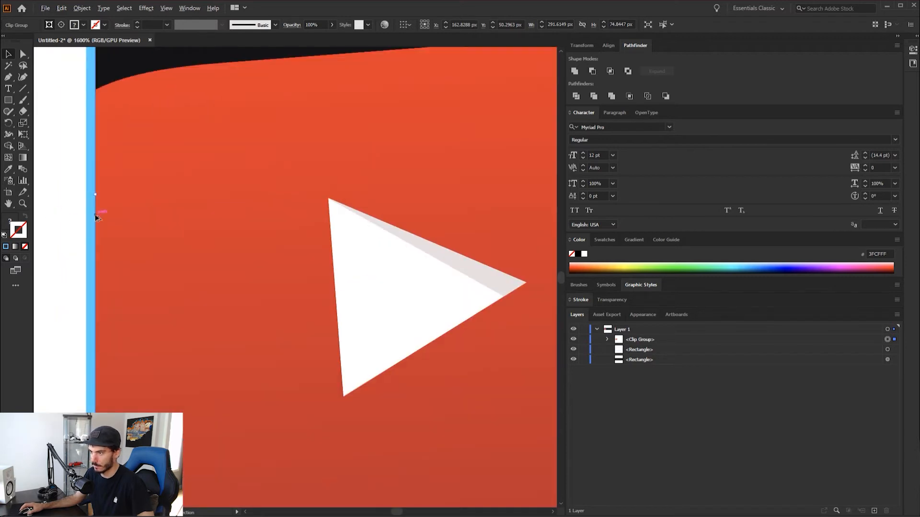
pyautogui.scroll(-5, 105, 240)
pyautogui.click(331, 407)
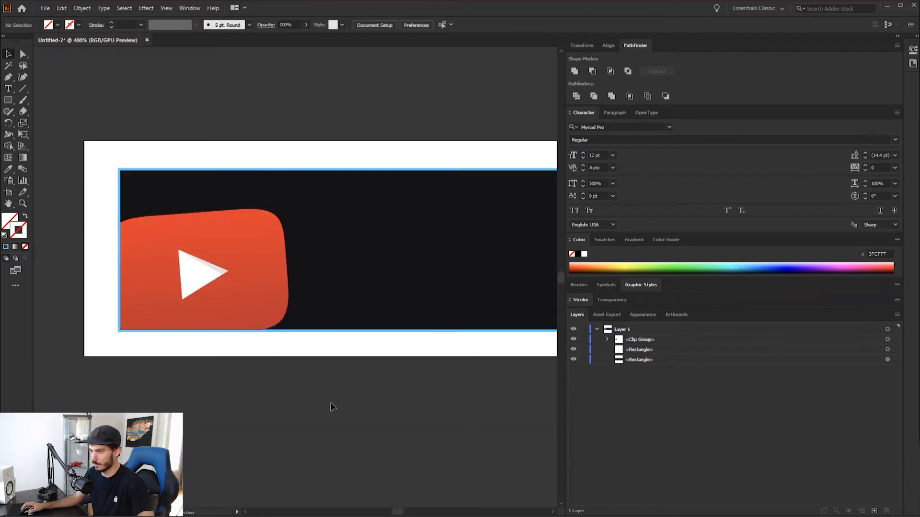
# Add the text "YouTube" on the dark panel to the right of the logo
pyautogui.scroll(-2, 306, 318)
pyautogui.scroll(1, 315, 243)
pyautogui.scroll(-3, 307, 242)
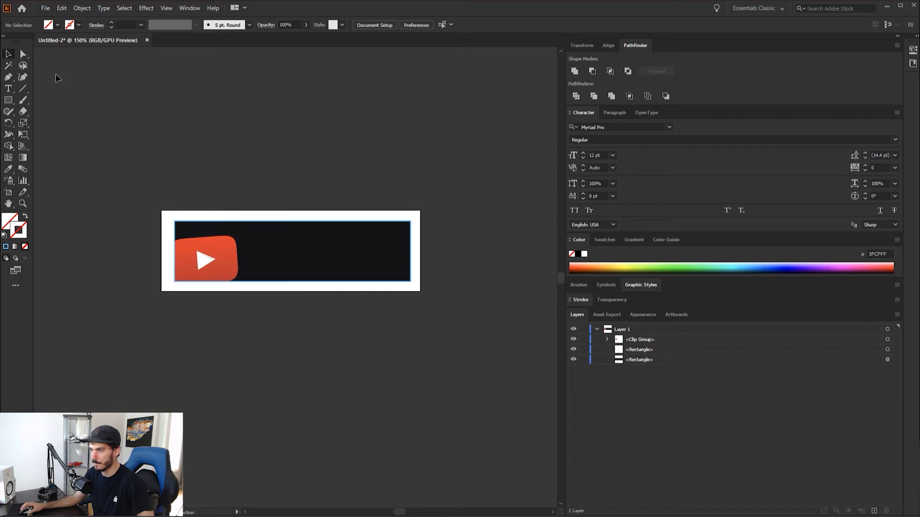
pyautogui.press('t')
pyautogui.click(273, 238)
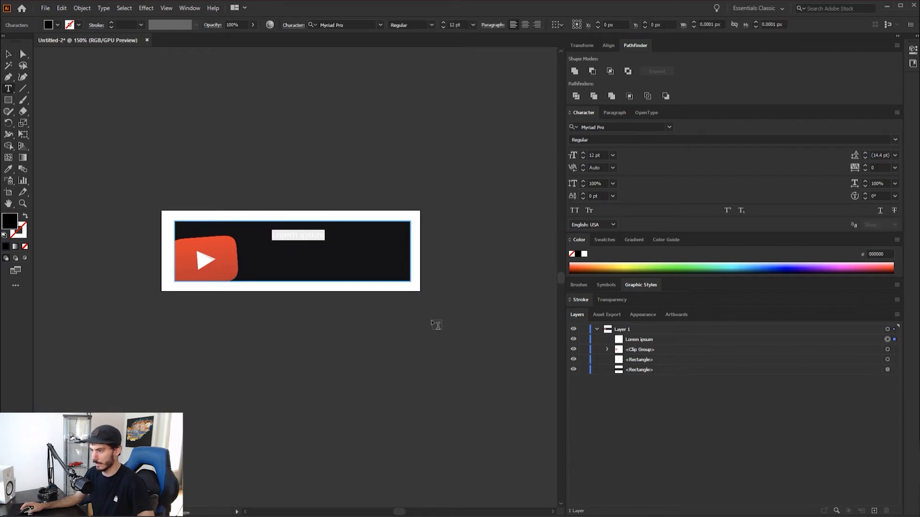
pyautogui.write('YouTube')
# Set the font of the whole YouTube text to Photograph Signature
pyautogui.hotkey('ctrl', 'a')
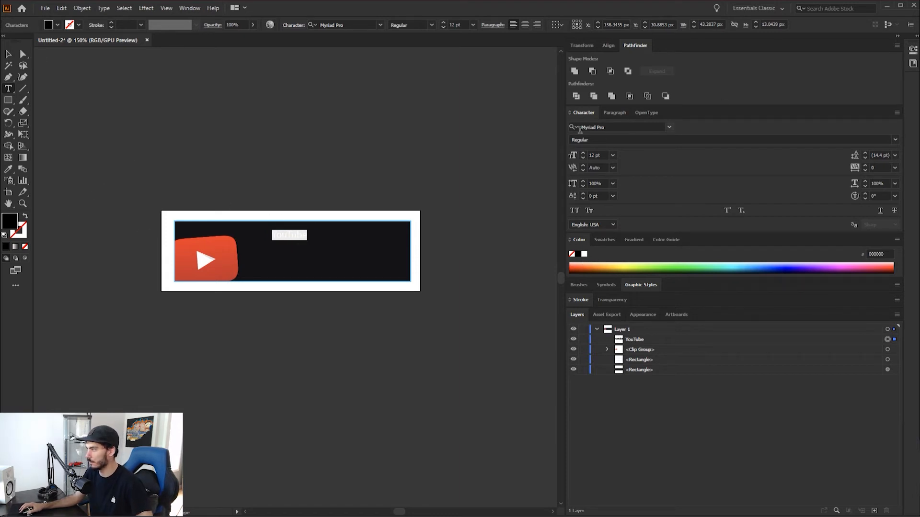
pyautogui.click(608, 125)
pyautogui.write('pho')
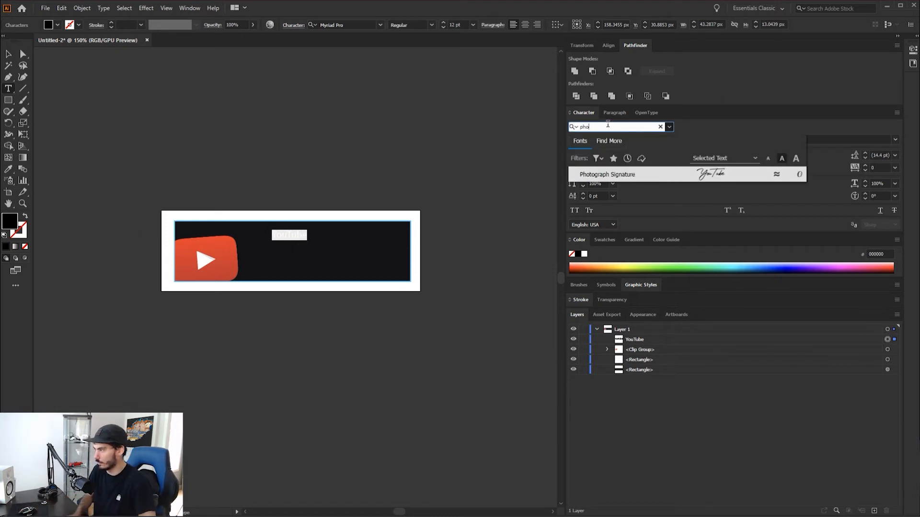
pyautogui.click(641, 173)
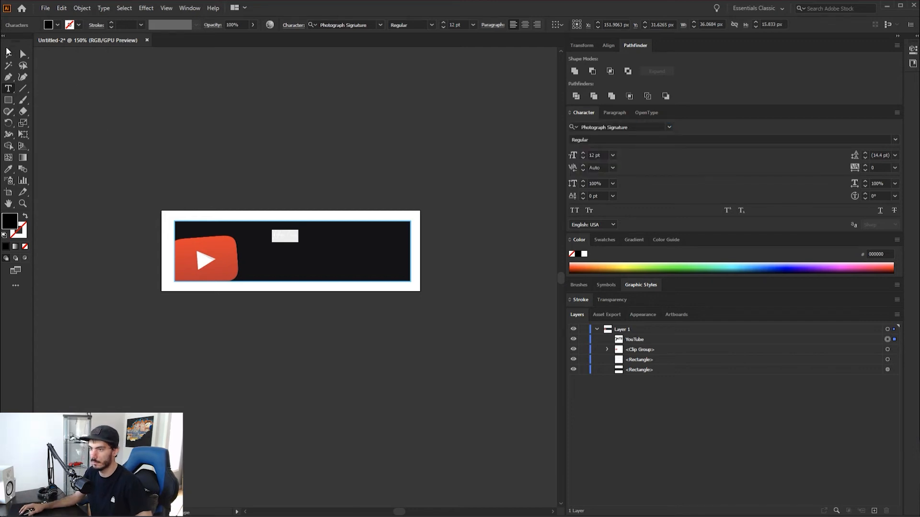
# Enlarge the YouTube text to about 124 × 54 px and move it over the panel's lower-right corner
pyautogui.click(8, 53)
pyautogui.moveTo(297, 242); pyautogui.dragTo(402, 305)
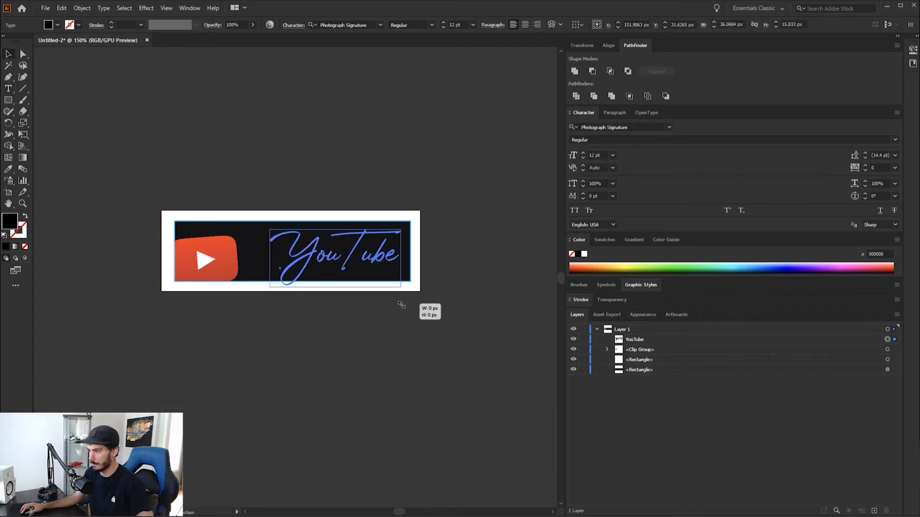
# Try a gradient fill on the YouTube text, undo it and deselect the text
pyautogui.click(14, 248)
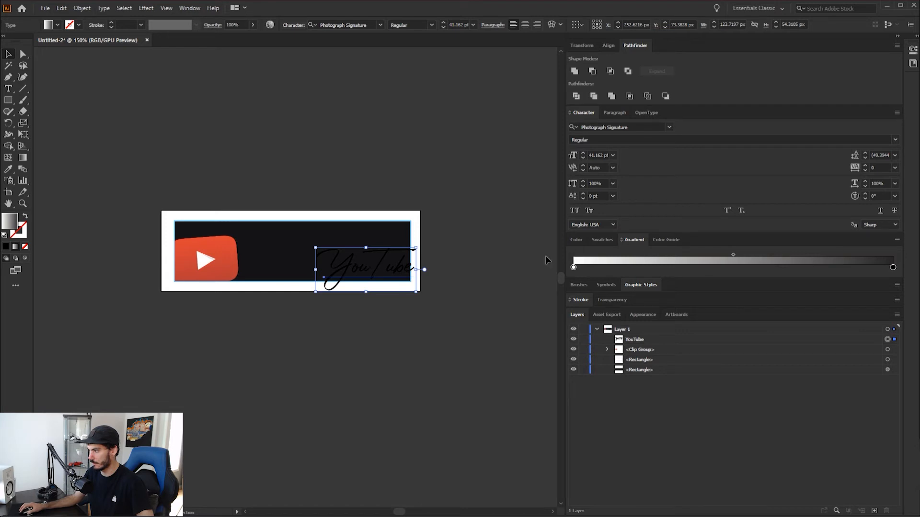
pyautogui.hotkey('ctrl', 'z')
pyautogui.rightClick(378, 268)
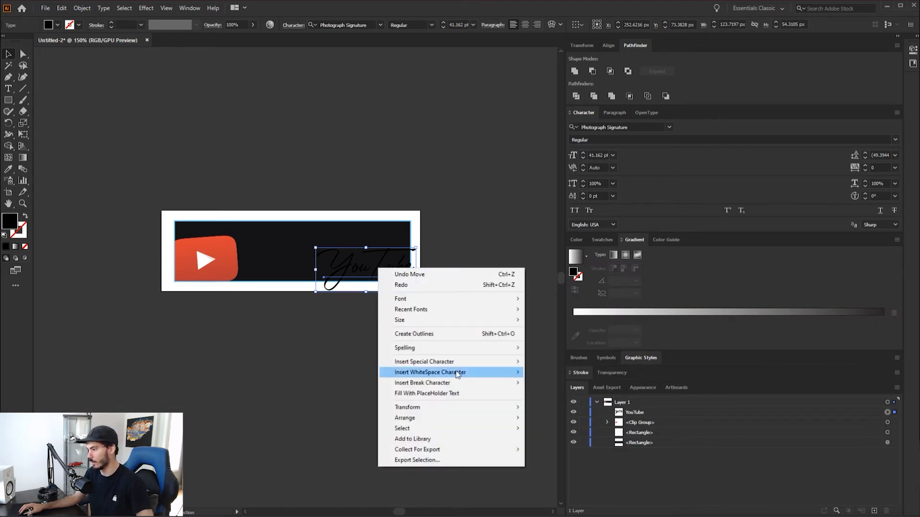
pyautogui.click(467, 220)
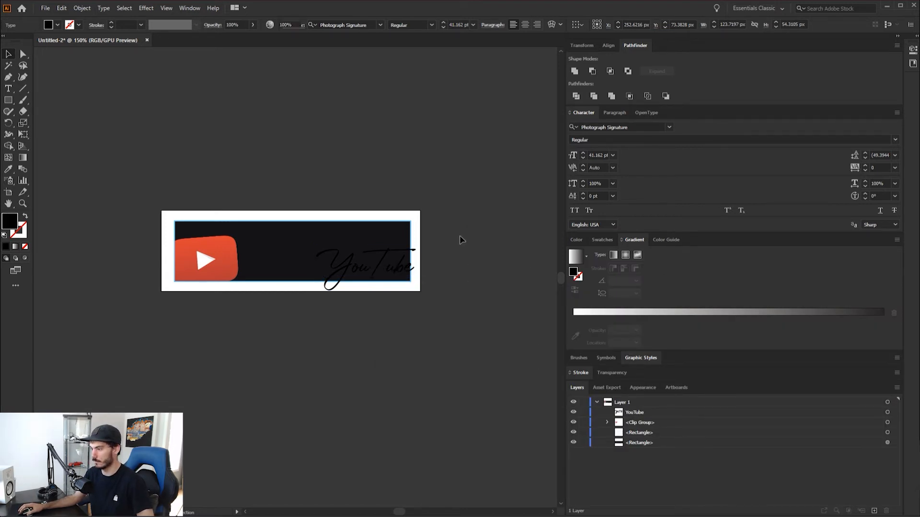
# Convert the YouTube text over the panel's lower-right corner to outlines
pyautogui.click(382, 269)
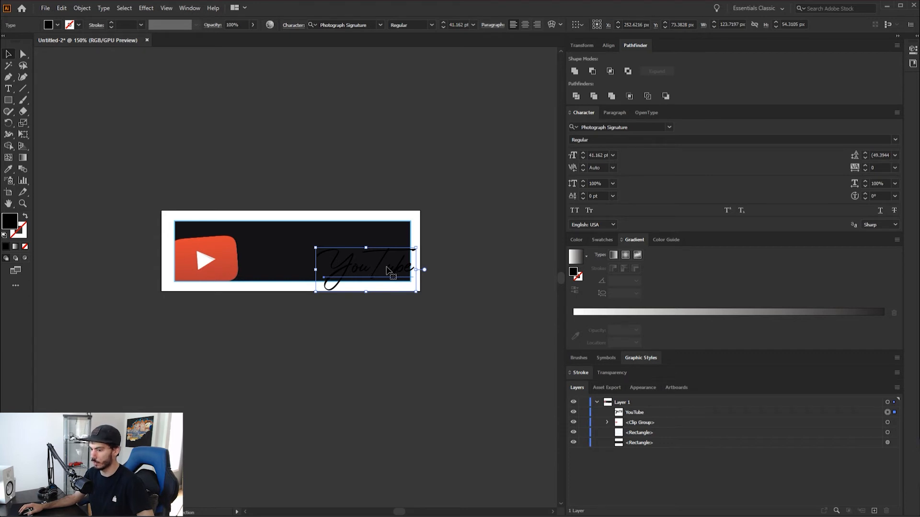
pyautogui.rightClick(387, 269)
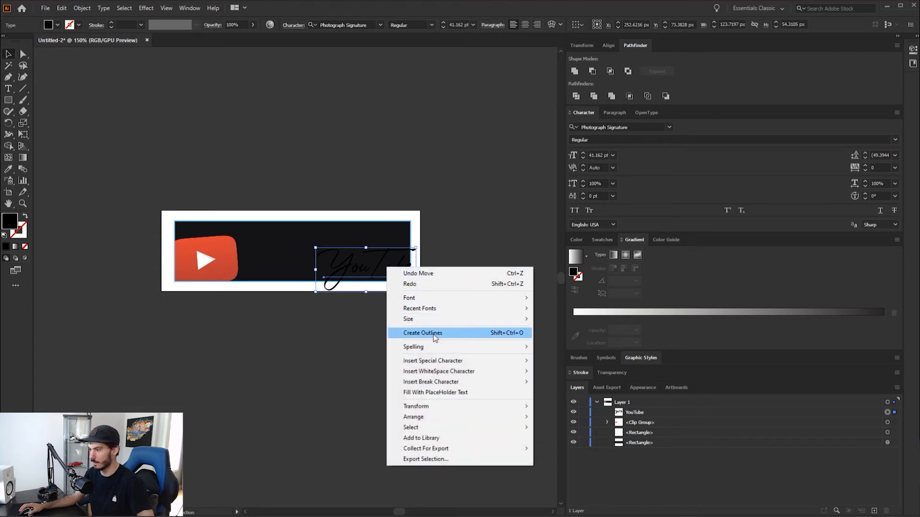
pyautogui.click(658, 478)
pyautogui.click(638, 411)
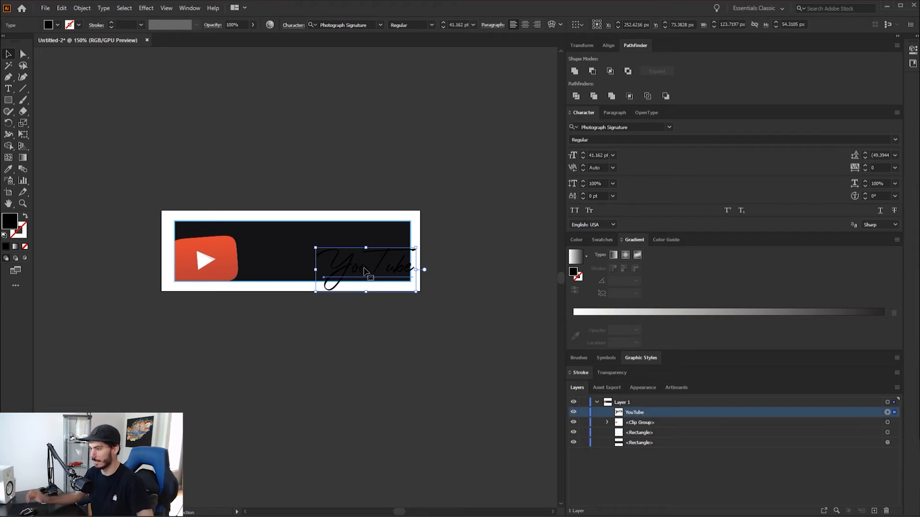
pyautogui.rightClick(380, 267)
pyautogui.click(428, 332)
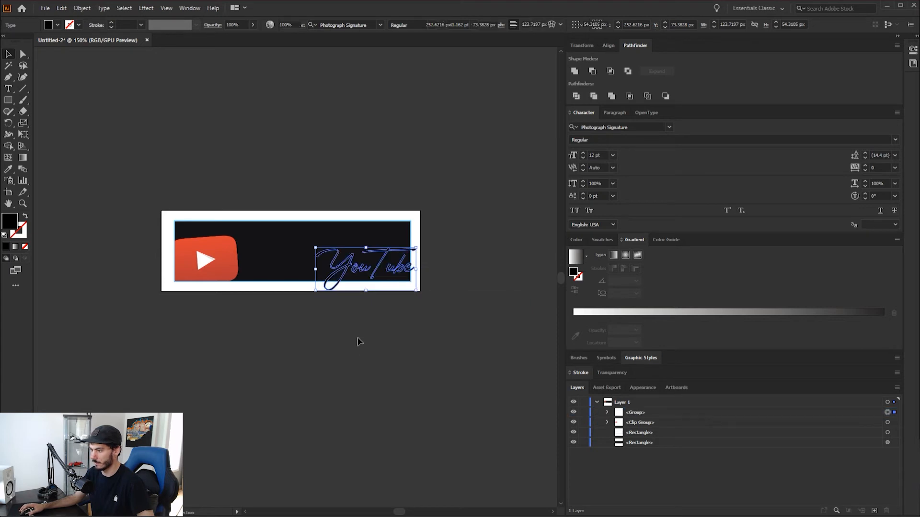
# Fill the outlined YouTube lettering with the linear yellow-orange-red gradient preset and deselect it
pyautogui.hotkey('ctrl', '+')
pyautogui.hotkey('ctrl', '+')
pyautogui.hotkey('ctrl', '+')
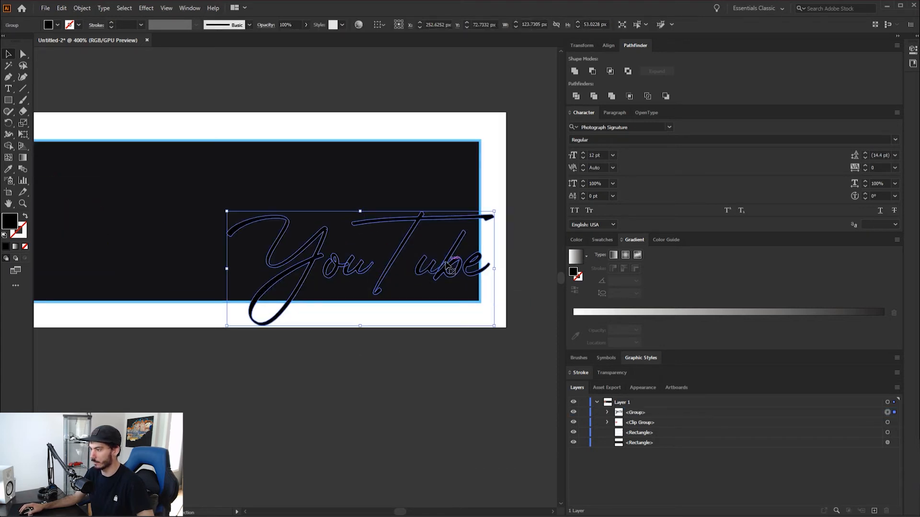
pyautogui.click(495, 352)
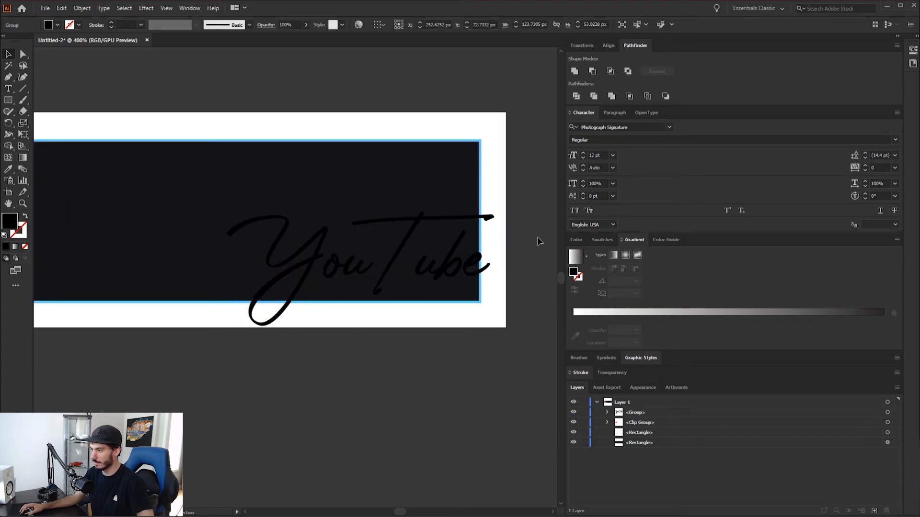
pyautogui.click(888, 413)
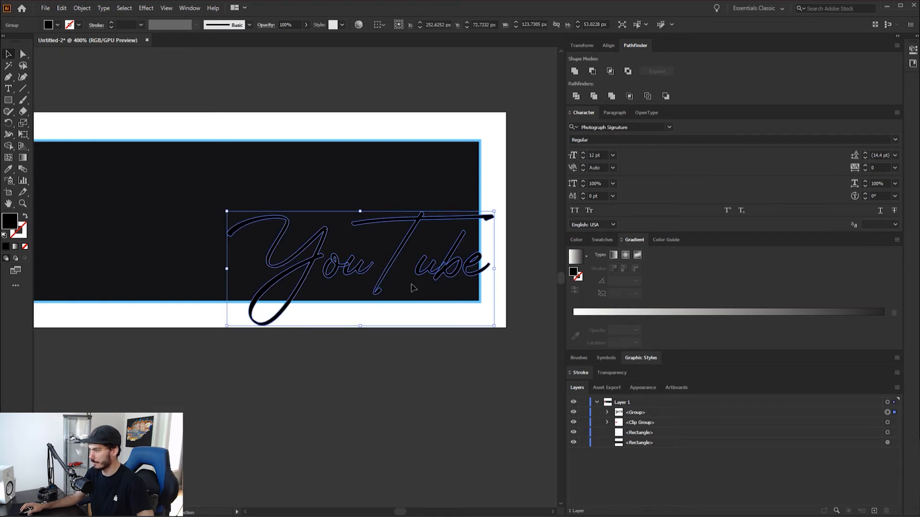
pyautogui.click(575, 257)
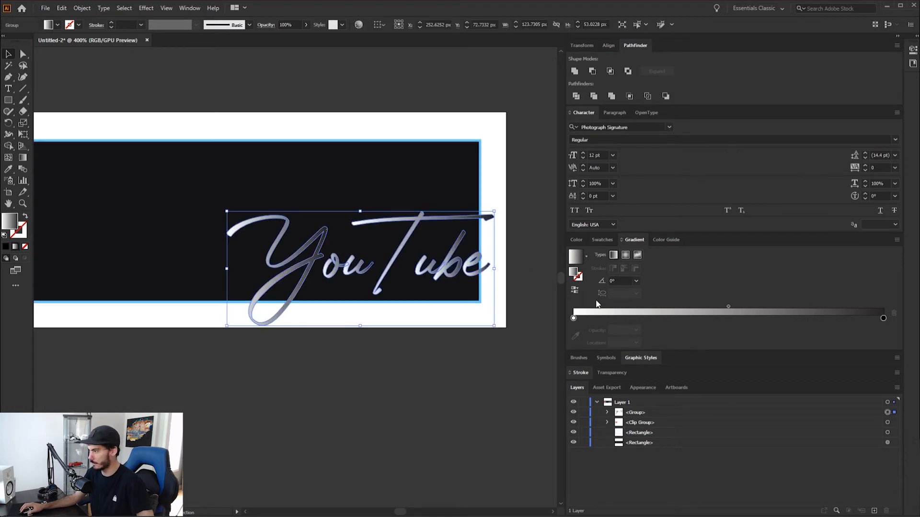
pyautogui.click(587, 257)
pyautogui.click(548, 289)
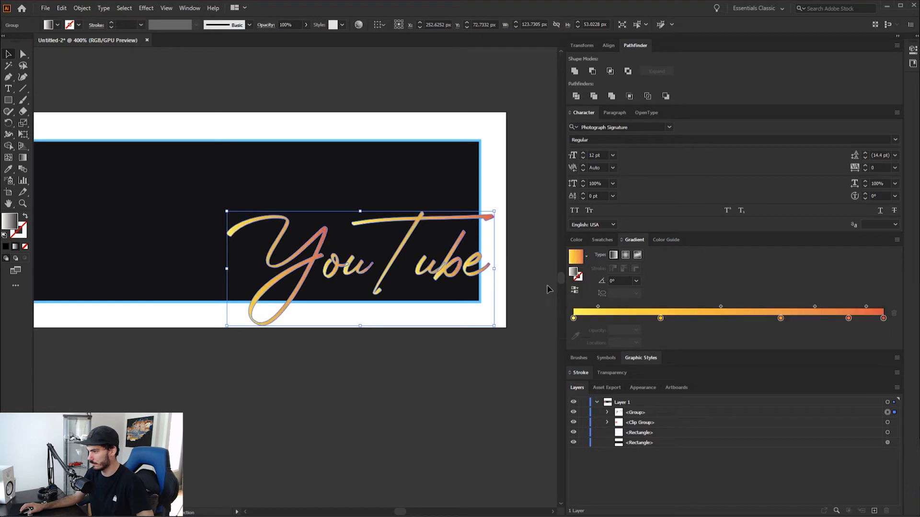
pyautogui.click(502, 343)
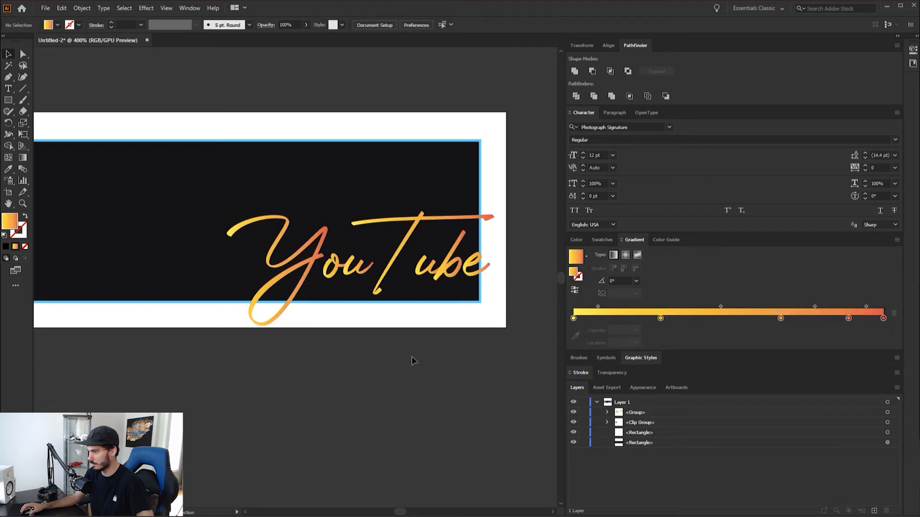
# Draw a rectangle about 8.4 × 20.1 px over the T crossbar's overhang, with its left side on the blue border's inner edge
pyautogui.scroll(-1, 327, 357)
pyautogui.scroll(-1, 408, 318)
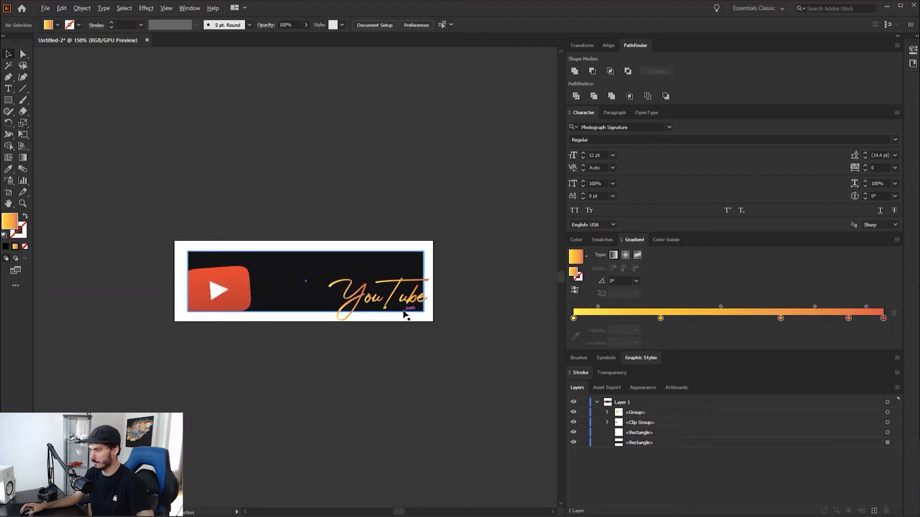
pyautogui.scroll(2, 407, 309)
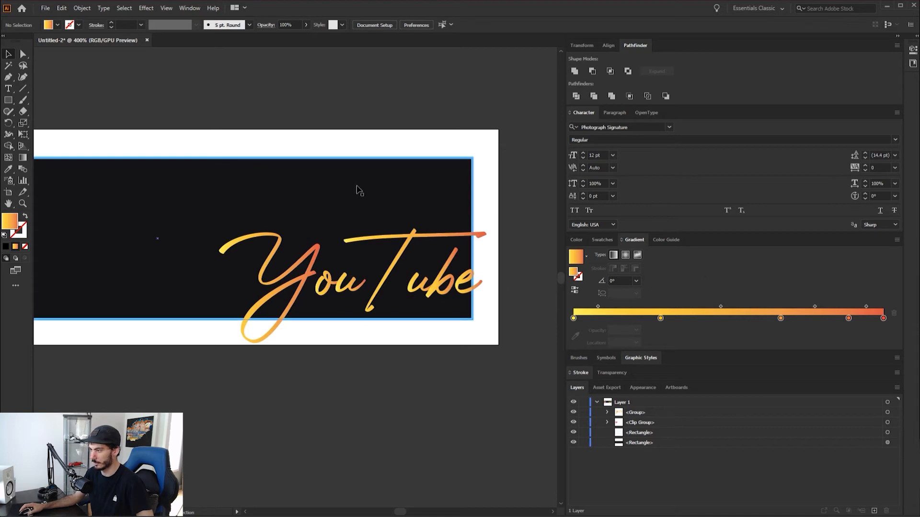
pyautogui.scroll(3, 480, 218)
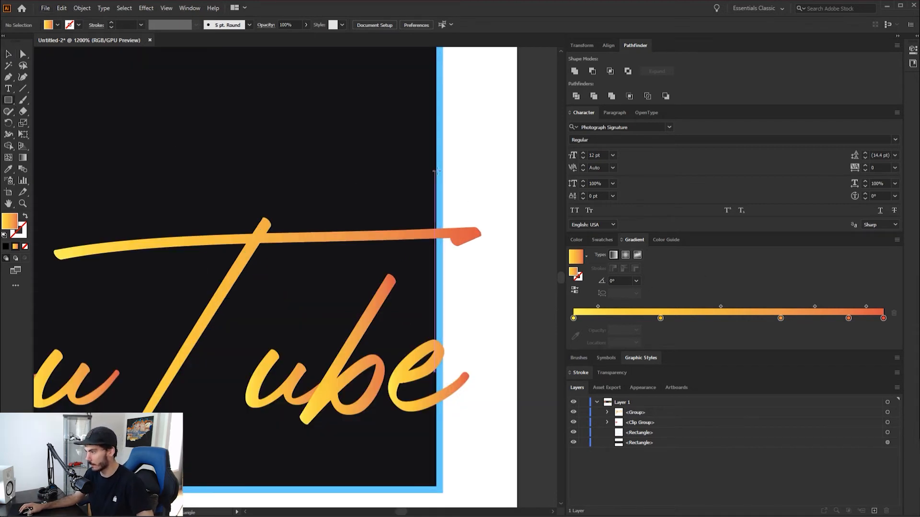
pyautogui.click(9, 102)
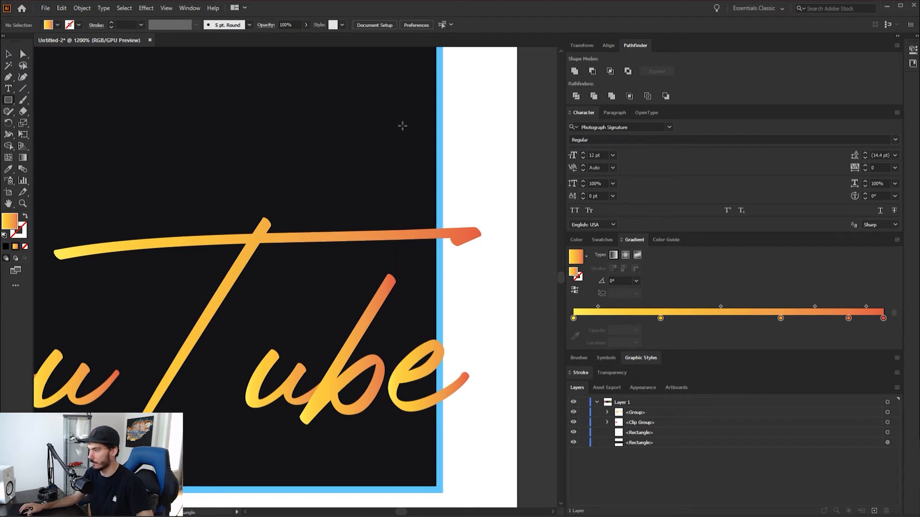
pyautogui.moveTo(439, 139); pyautogui.dragTo(491, 271)
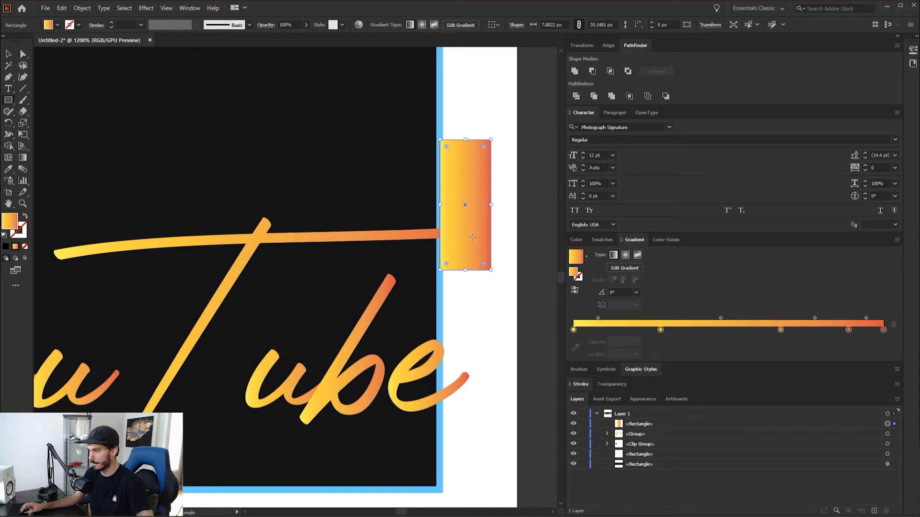
pyautogui.moveTo(440, 203); pyautogui.dragTo(402, 218)
pyautogui.scroll(4, 438, 206)
pyautogui.scroll(-2, 414, 239)
pyautogui.scroll(-2, 403, 213)
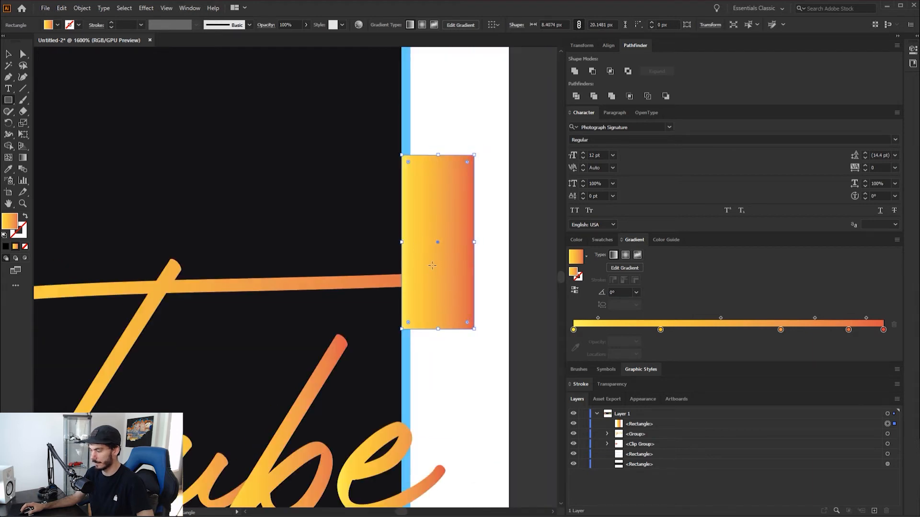
# Select the covering rectangle together with the letter T and activate the Shape Builder tool
pyautogui.click(24, 55)
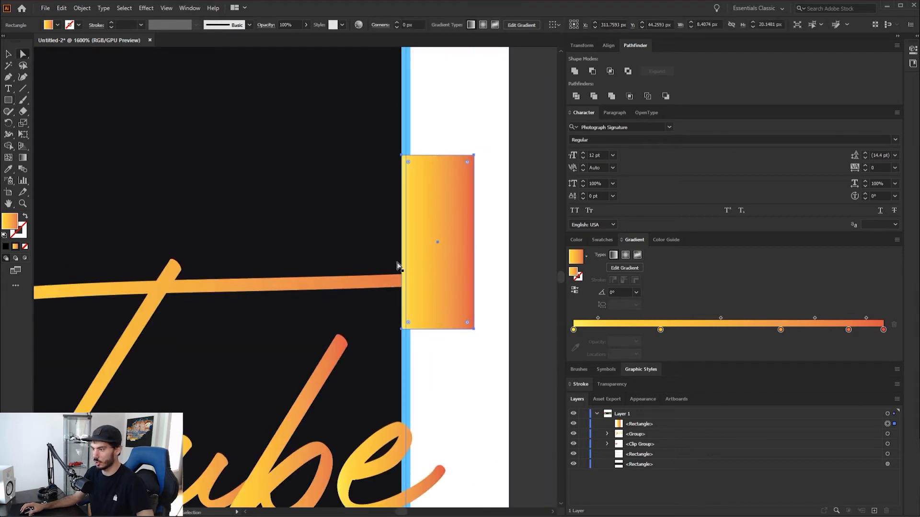
pyautogui.keyDown('shift'); pyautogui.click(379, 287); pyautogui.keyUp('shift')
pyautogui.hotkey('ctrl', 'shift', 'a')
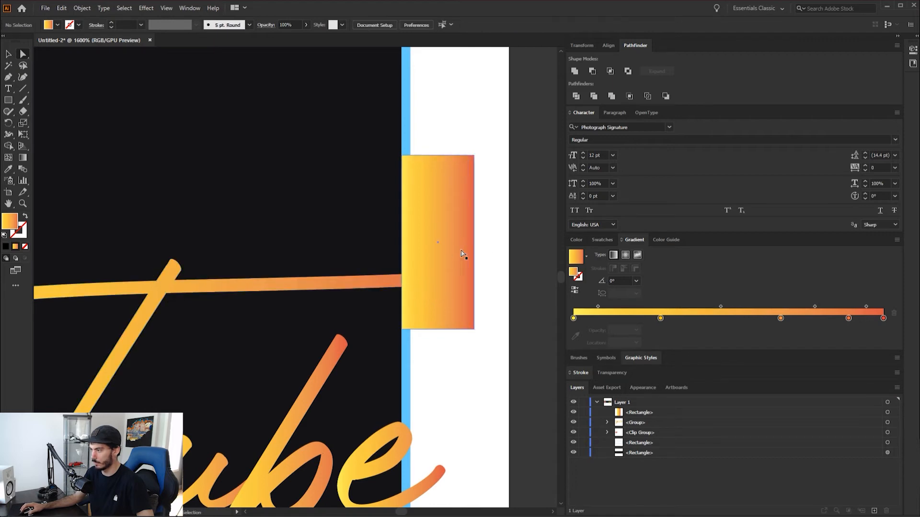
pyautogui.click(429, 237)
pyautogui.keyDown('shift'); pyautogui.click(373, 286); pyautogui.keyUp('shift')
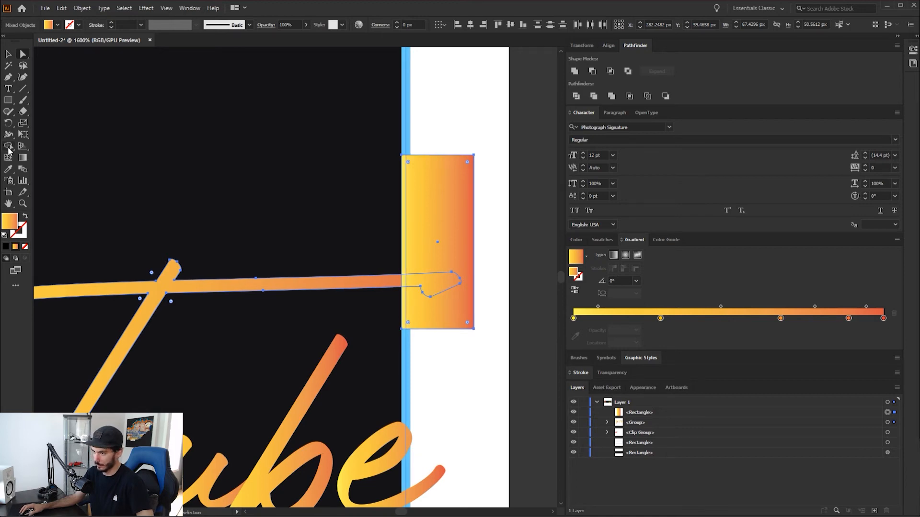
pyautogui.click(9, 149)
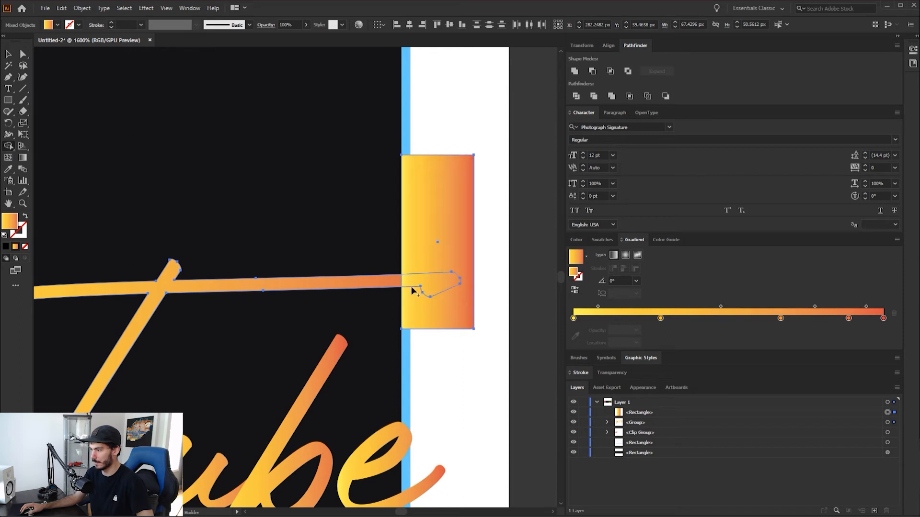
pyautogui.moveTo(425, 261); pyautogui.dragTo(429, 302)
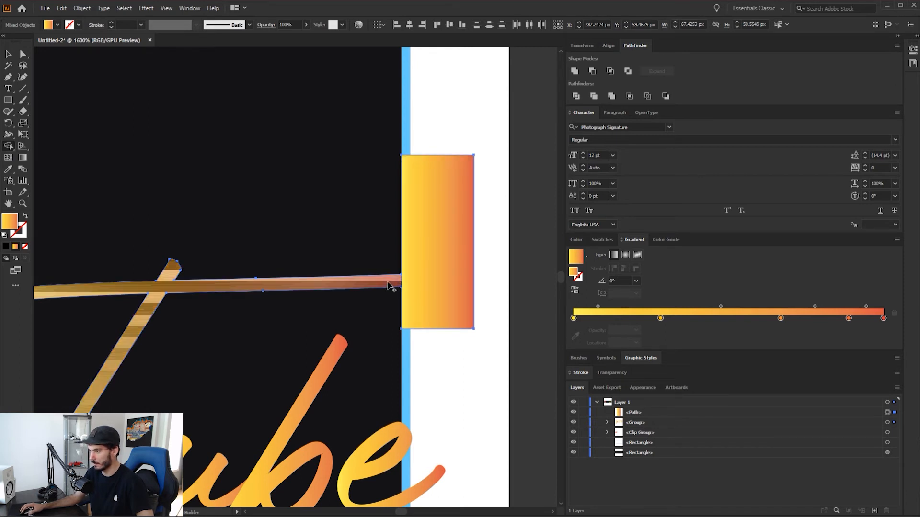
pyautogui.moveTo(390, 287); pyautogui.dragTo(462, 318)
pyautogui.hotkey('ctrl', 'z')
pyautogui.hotkey('ctrl', 'z')
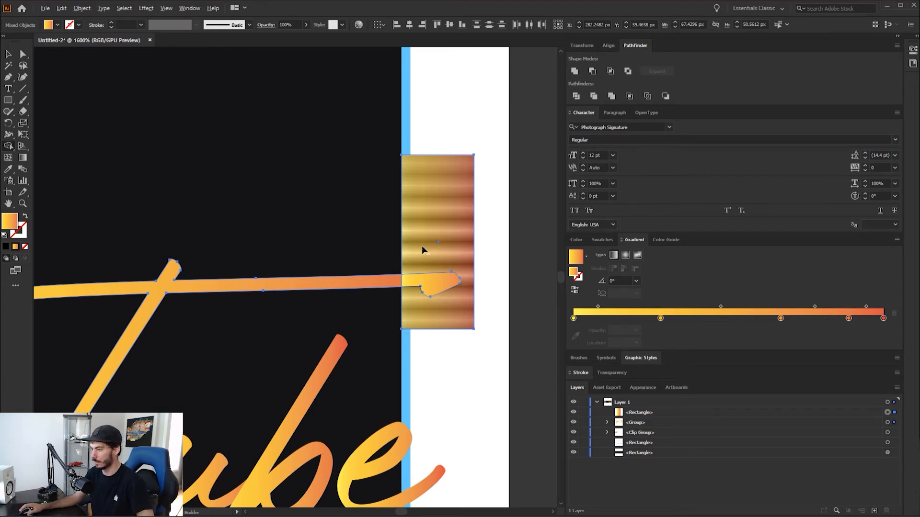
# Remove the rectangle and the overlapped T crossbar tip with Shape Builder, ending the crossbar at the blue border
pyautogui.moveTo(419, 239); pyautogui.dragTo(421, 308)
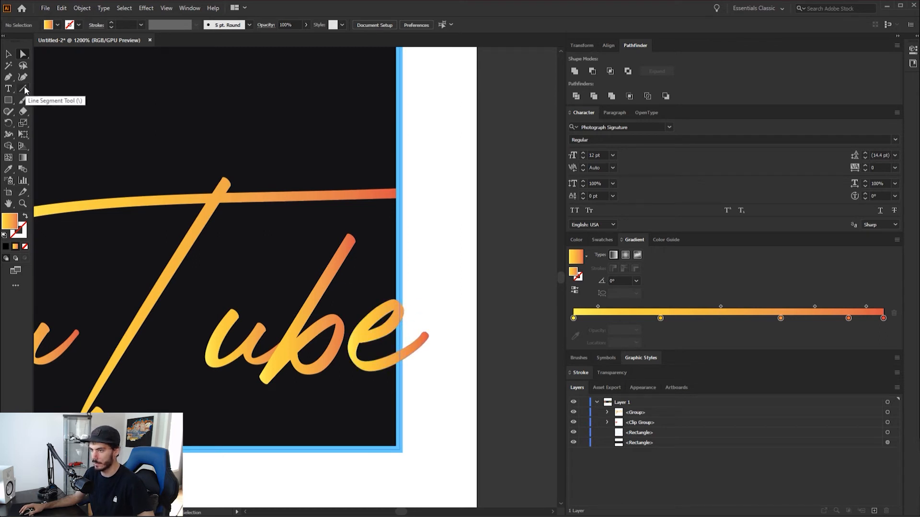
# Draw a straight vertical path about 9.3 px long along the right border's centre line, across the upper loop of the e, and deselect it
pyautogui.click(10, 79)
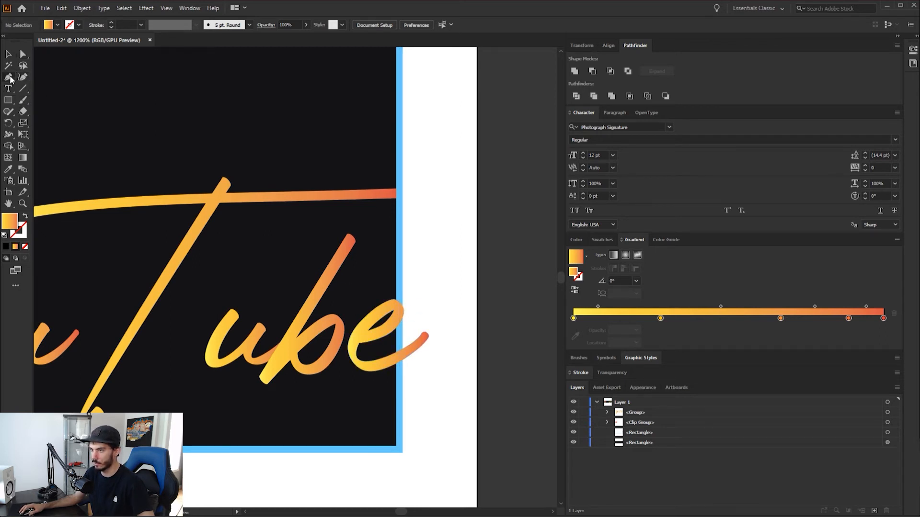
pyautogui.scroll(3, 403, 287)
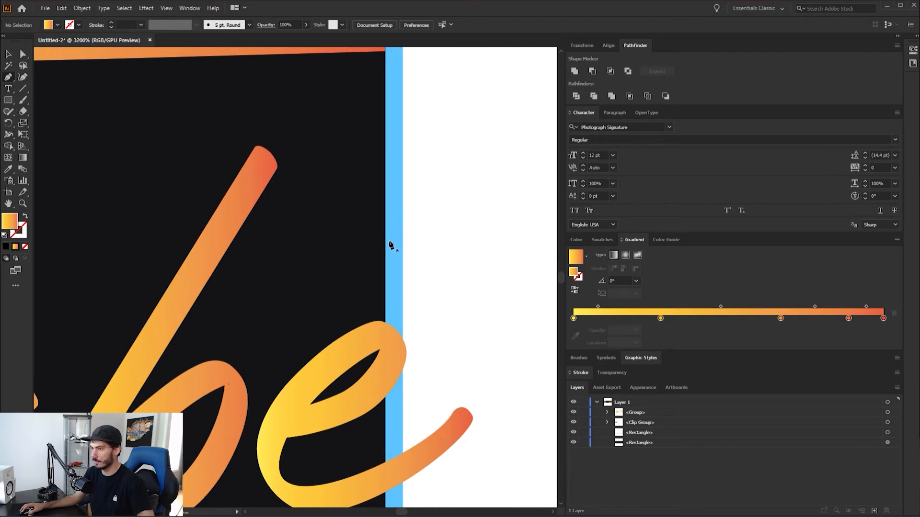
pyautogui.click(394, 264)
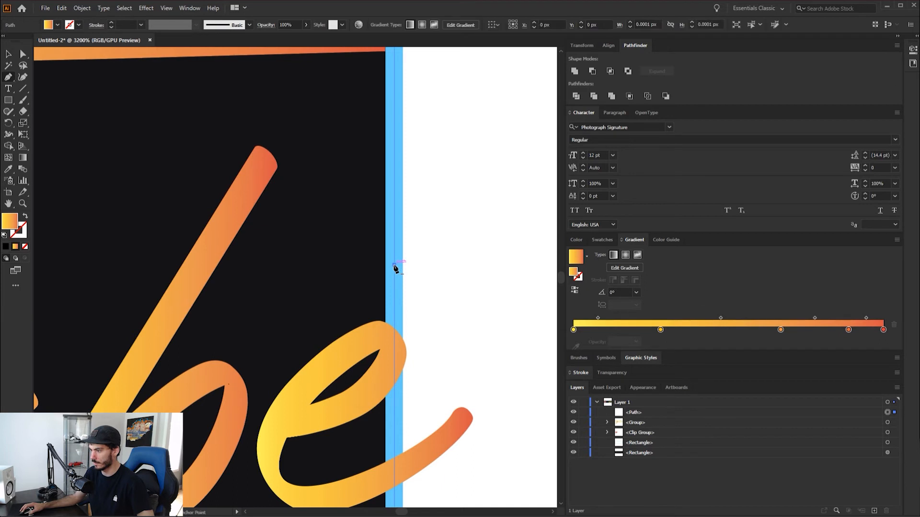
pyautogui.click(394, 424)
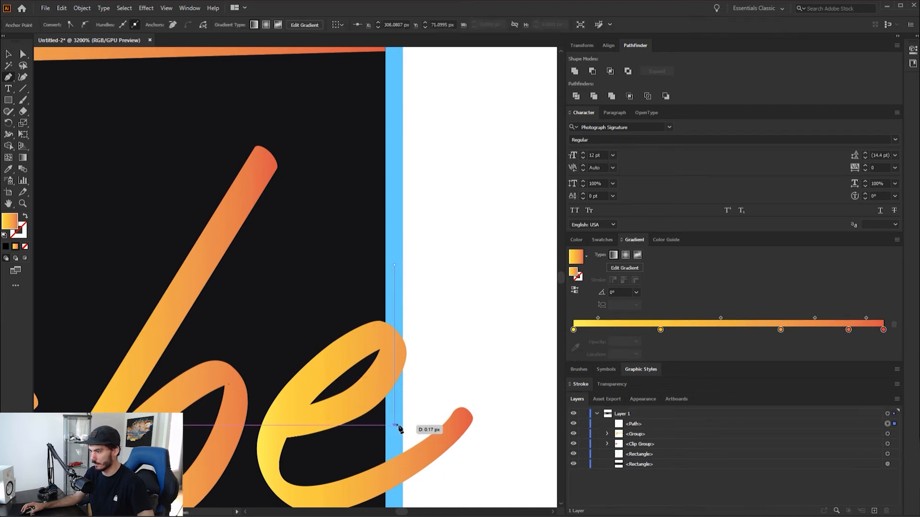
pyautogui.keyDown('ctrl'); pyautogui.click(497, 342); pyautogui.keyUp('ctrl')
pyautogui.press('a')
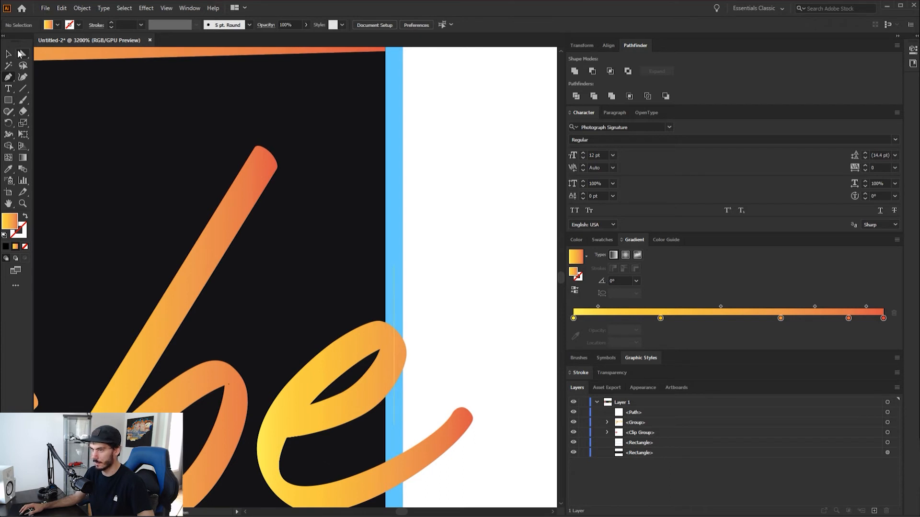
# Swap the vertical path's fill and stroke, match its 1 pt stroke to the blue border with the Eyedropper, and deselect it
pyautogui.click(394, 304)
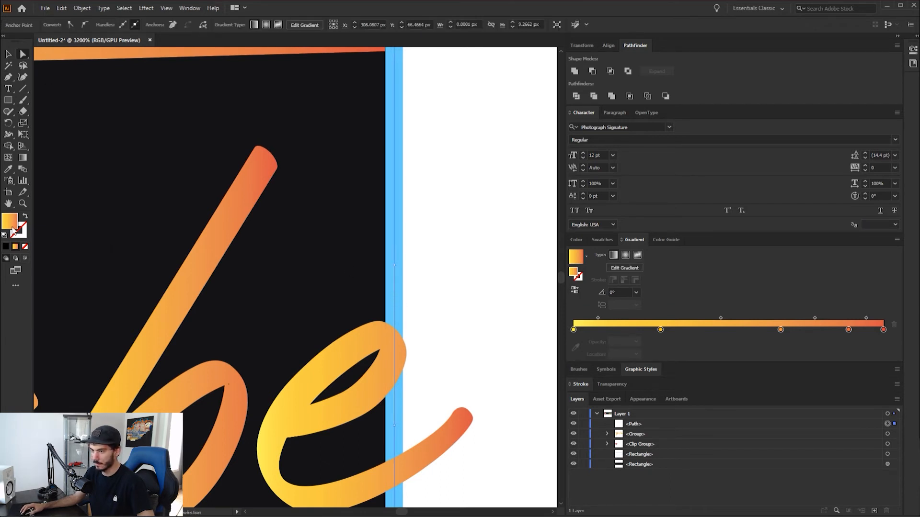
pyautogui.click(26, 215)
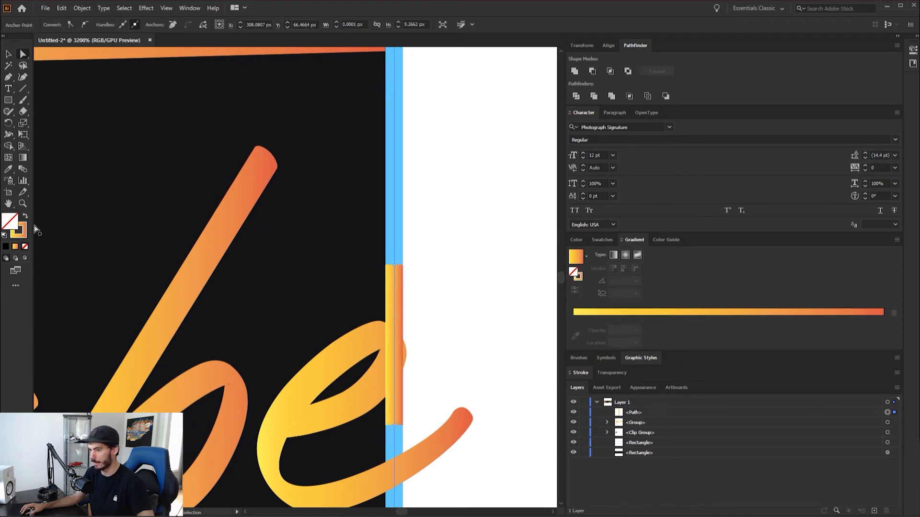
pyautogui.click(397, 287)
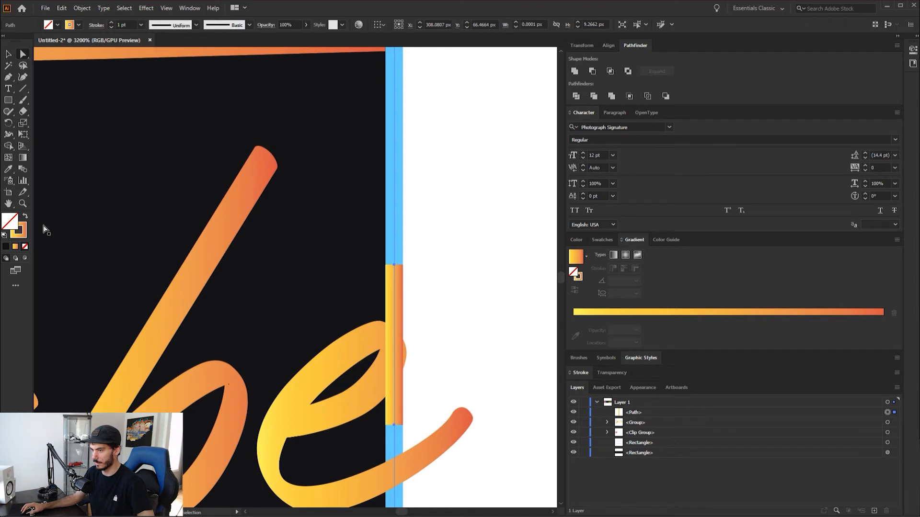
pyautogui.doubleClick(17, 236)
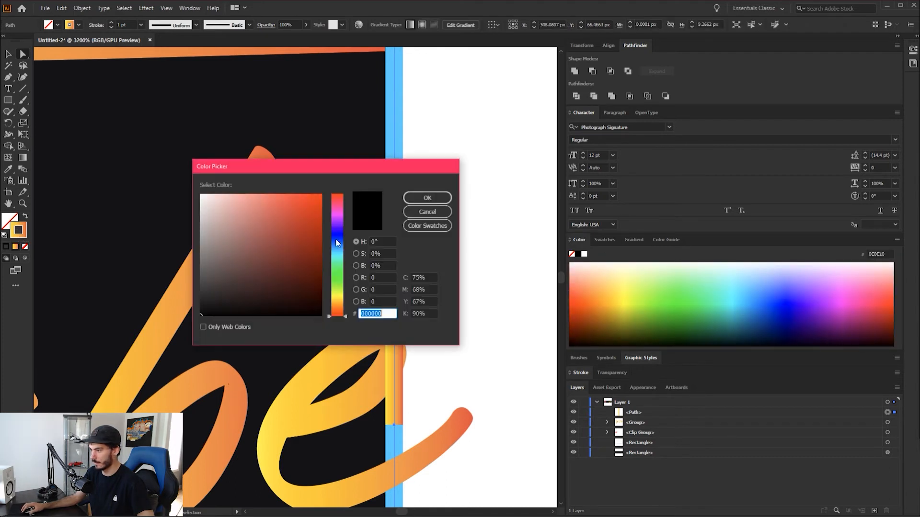
pyautogui.click(427, 212)
pyautogui.press('i')
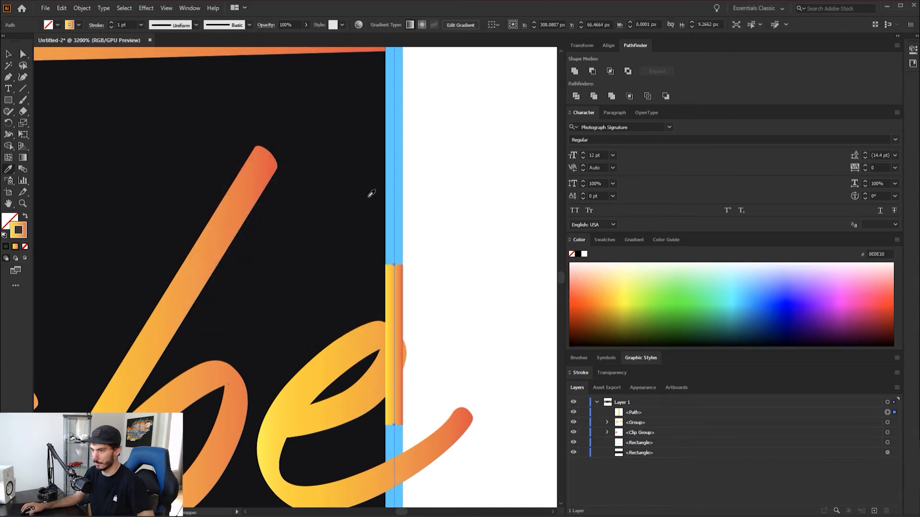
pyautogui.click(398, 208)
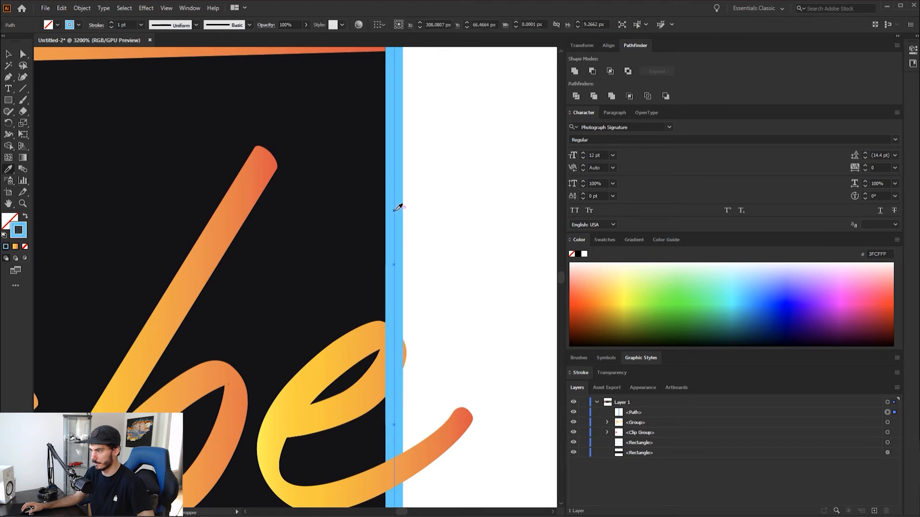
pyautogui.click(22, 54)
pyautogui.click(481, 257)
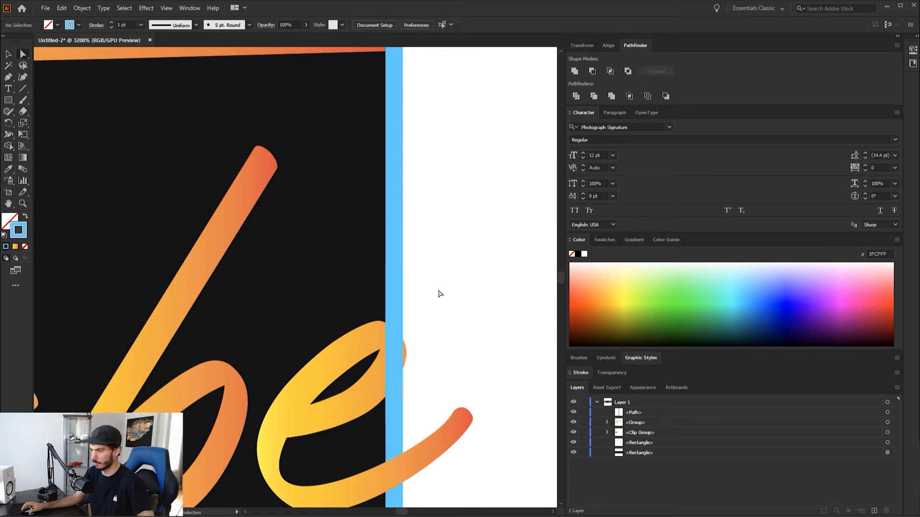
pyautogui.scroll(-7, 426, 304)
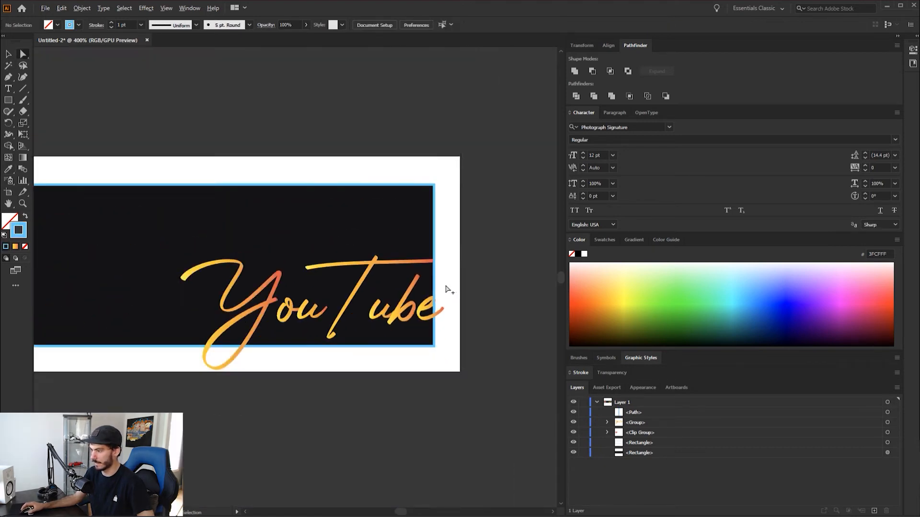
pyautogui.scroll(6, 266, 328)
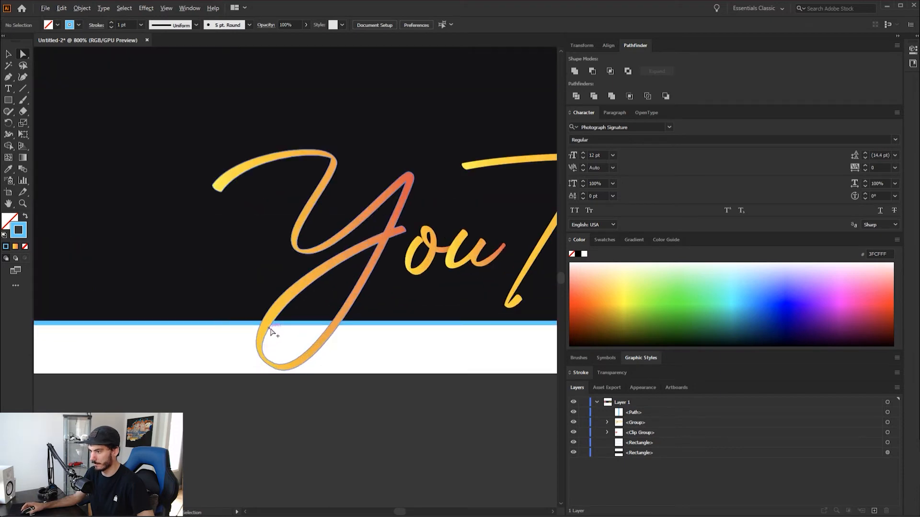
pyautogui.scroll(-3, 308, 316)
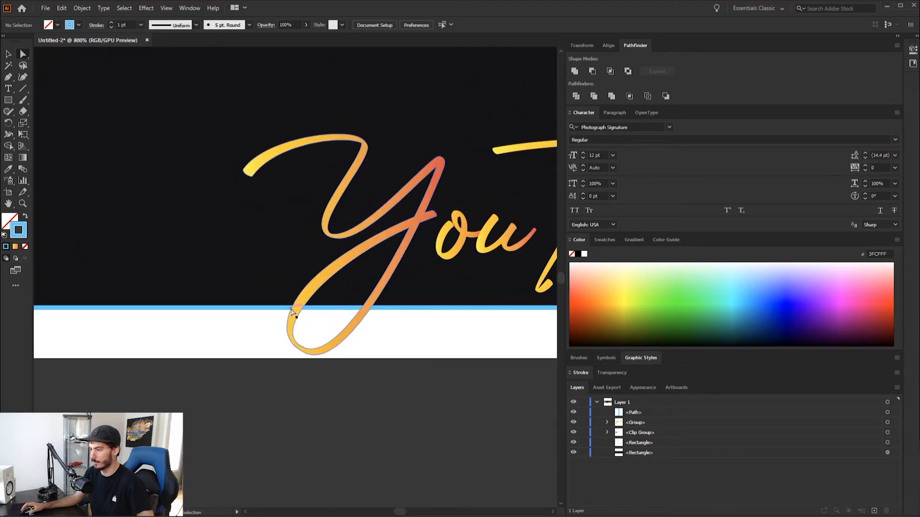
pyautogui.scroll(3, 294, 316)
pyautogui.scroll(-3, 222, 314)
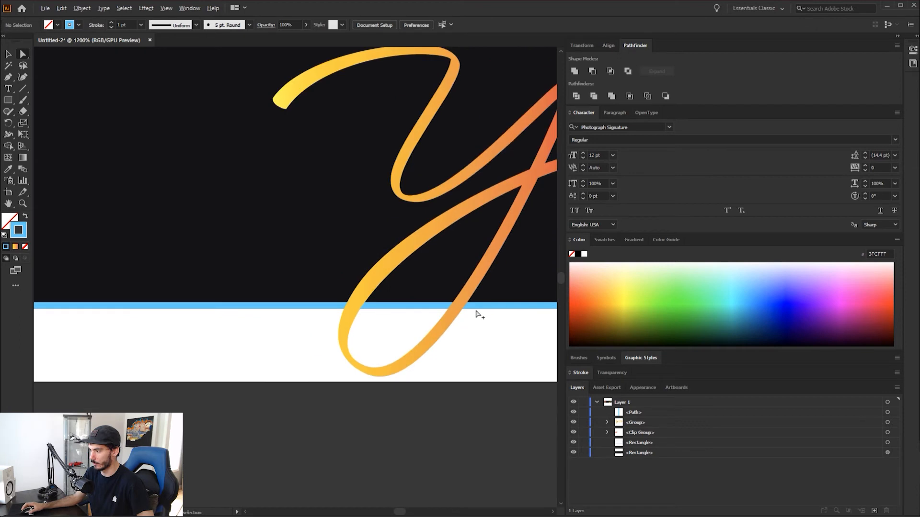
pyautogui.scroll(4, 357, 309)
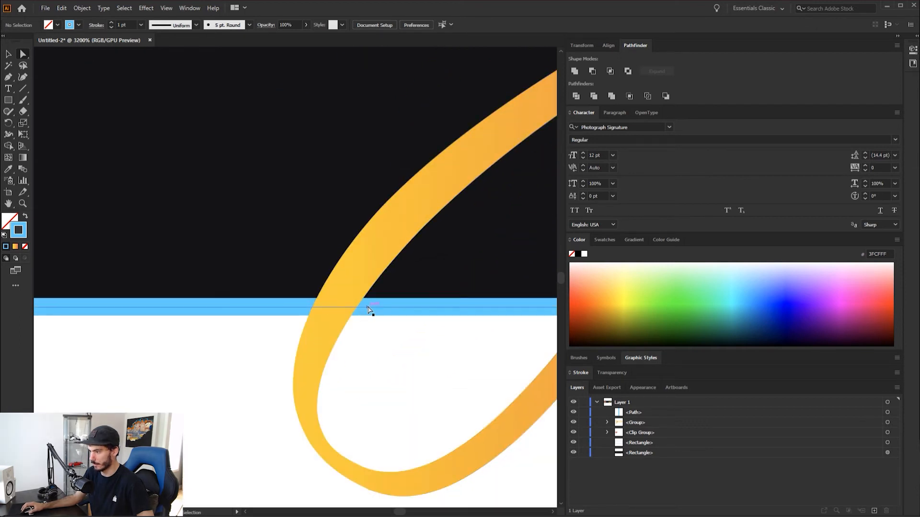
pyautogui.click(384, 310)
pyautogui.click(9, 76)
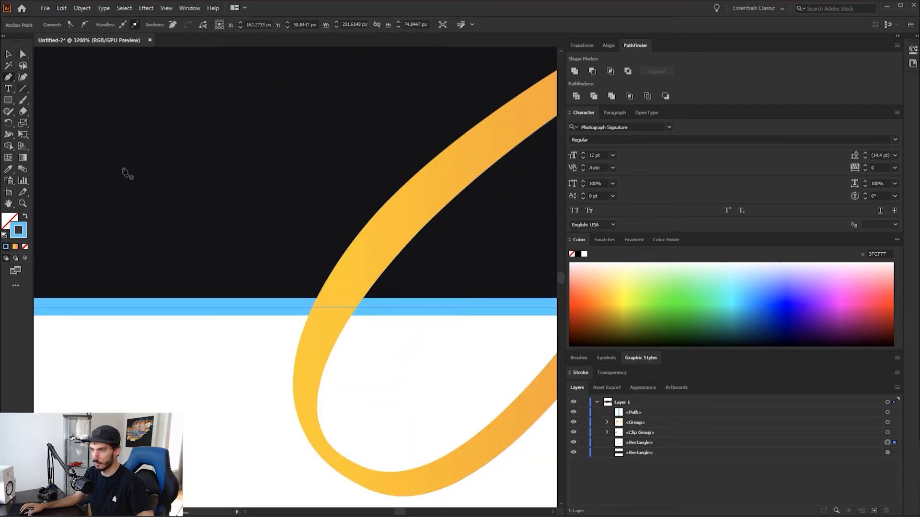
pyautogui.press('a')
pyautogui.click(403, 324)
# Draw a straight horizontal path with the Pen tool along the lower border's centre line, across the left stroke of the Y's loop, and deselect it
pyautogui.press('p')
pyautogui.click(383, 306)
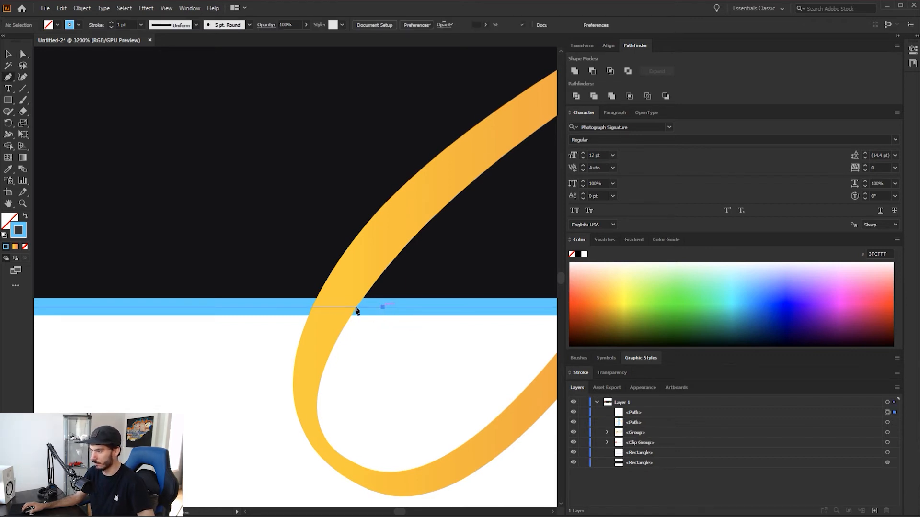
pyautogui.click(256, 307)
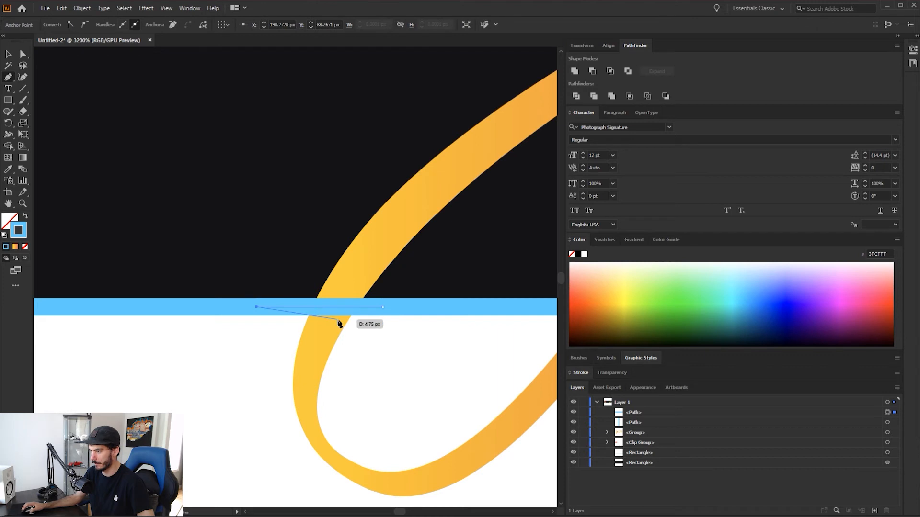
pyautogui.keyDown('ctrl'); pyautogui.click(222, 364); pyautogui.keyUp('ctrl')
pyautogui.scroll(-1, 262, 341)
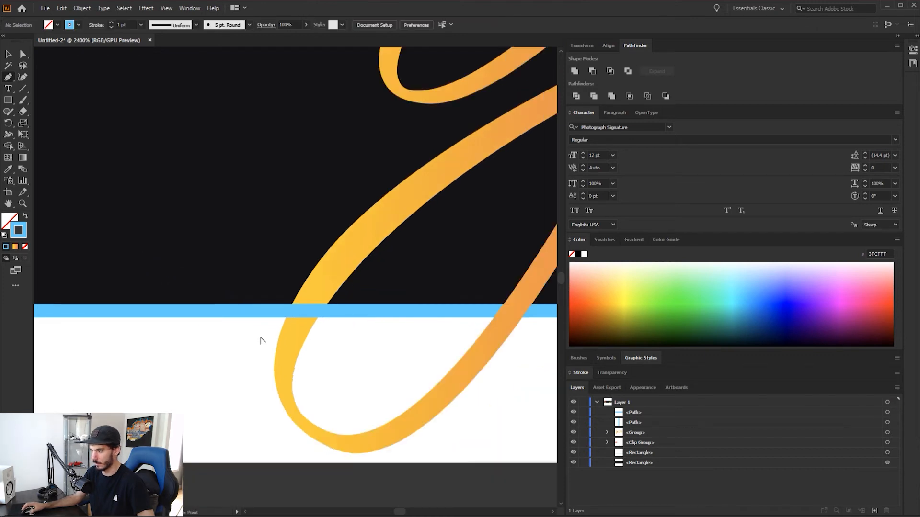
pyautogui.scroll(-7, 262, 341)
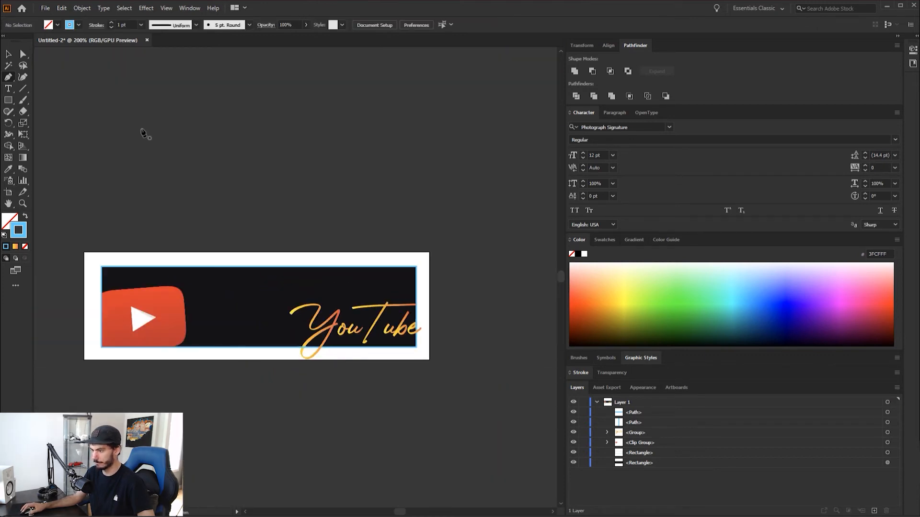
# Start exporting the panel as a PNG named "ilust test" with Use Artboards enabled
pyautogui.click(46, 9)
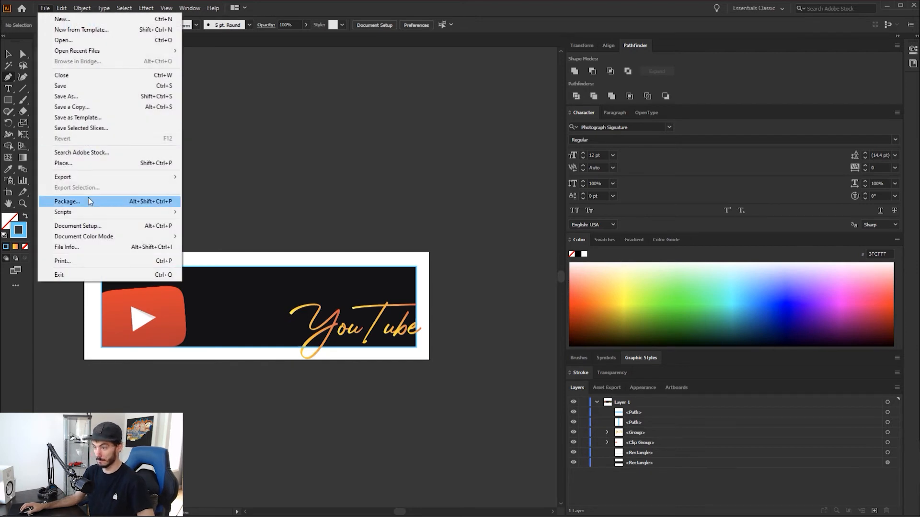
pyautogui.moveTo(79, 177)
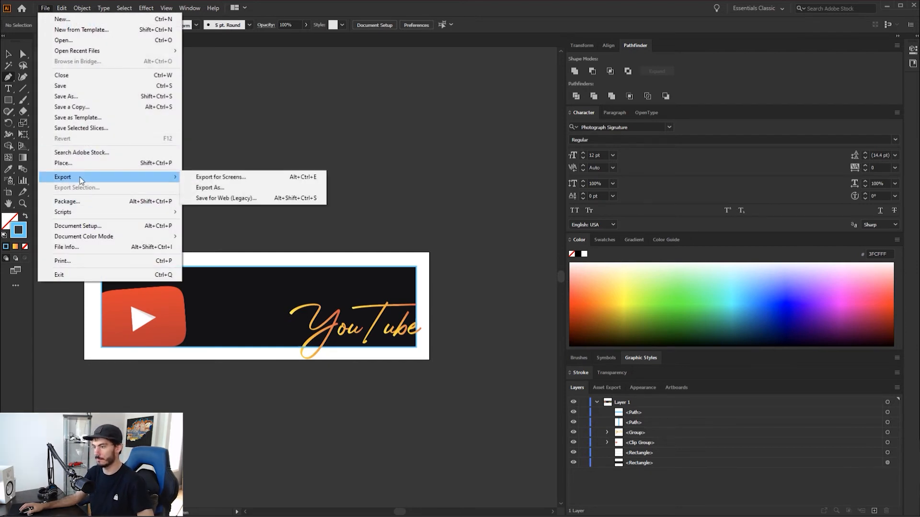
pyautogui.click(209, 187)
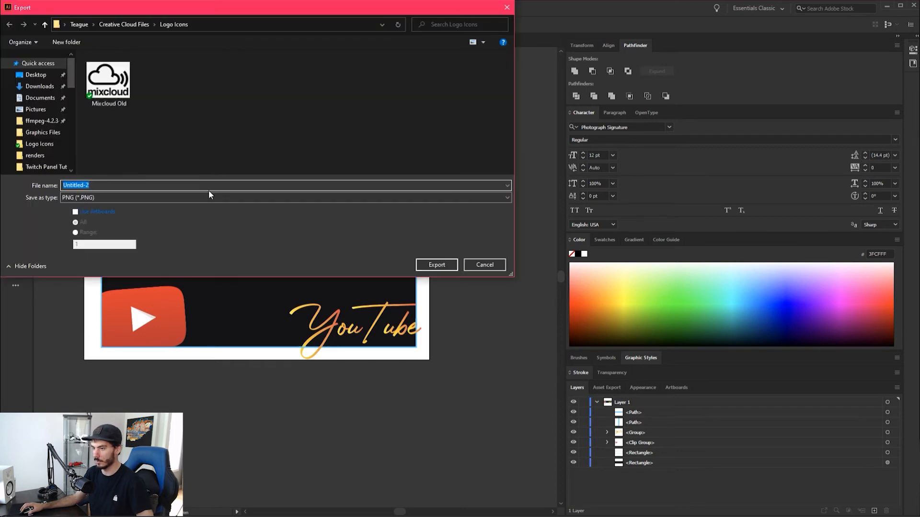
pyautogui.click(107, 195)
pyautogui.click(107, 195)
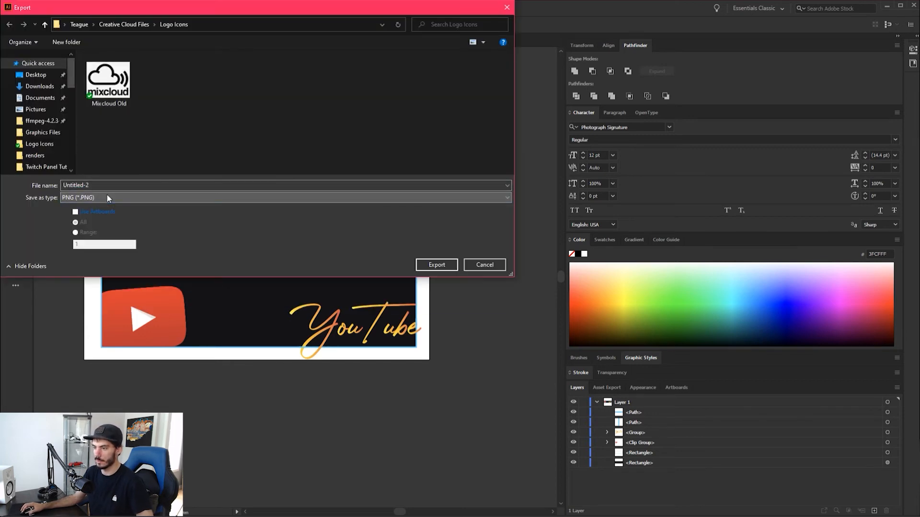
pyautogui.doubleClick(119, 185)
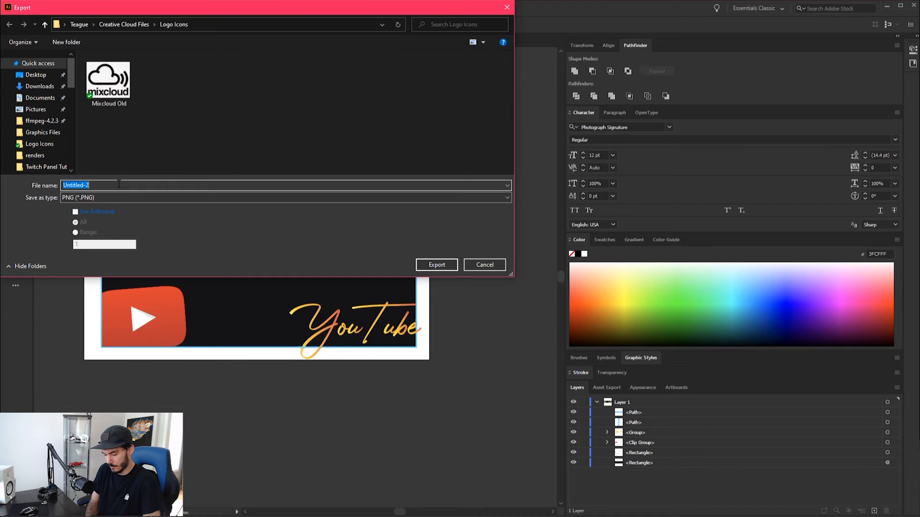
pyautogui.write('i')
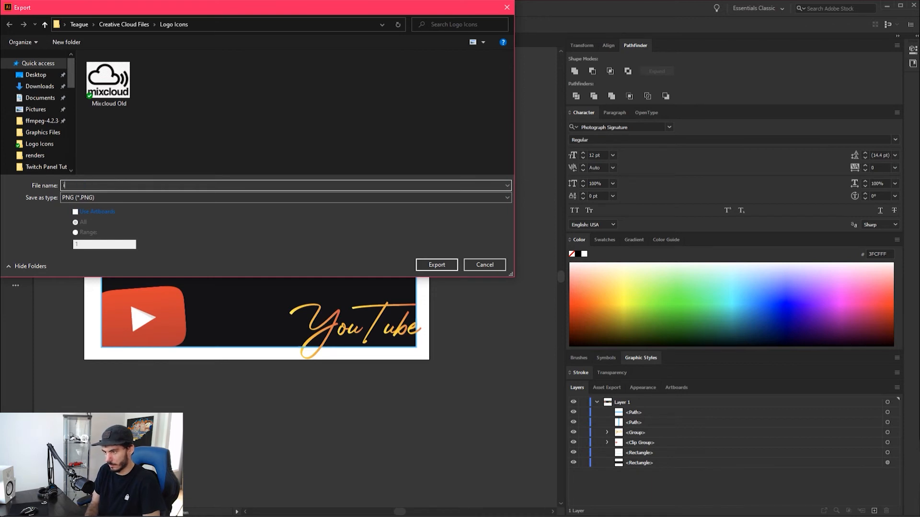
pyautogui.write('slust test')
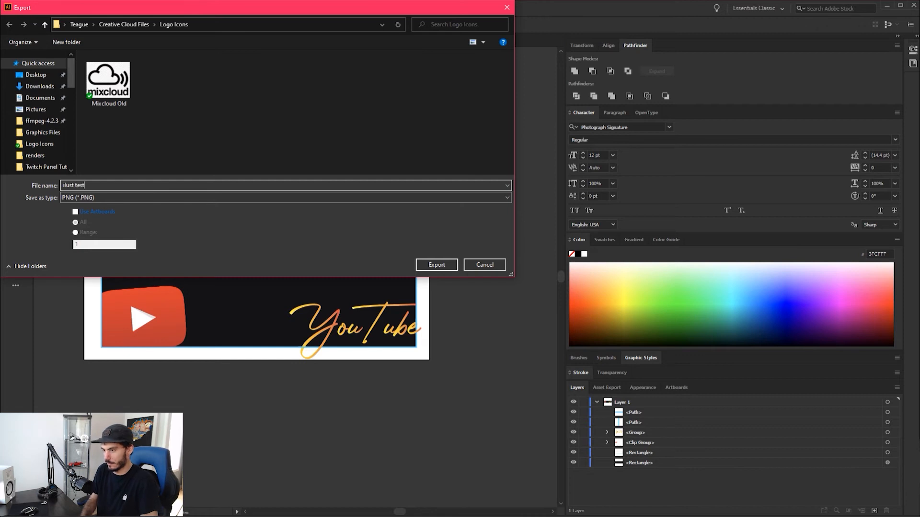
pyautogui.click(84, 212)
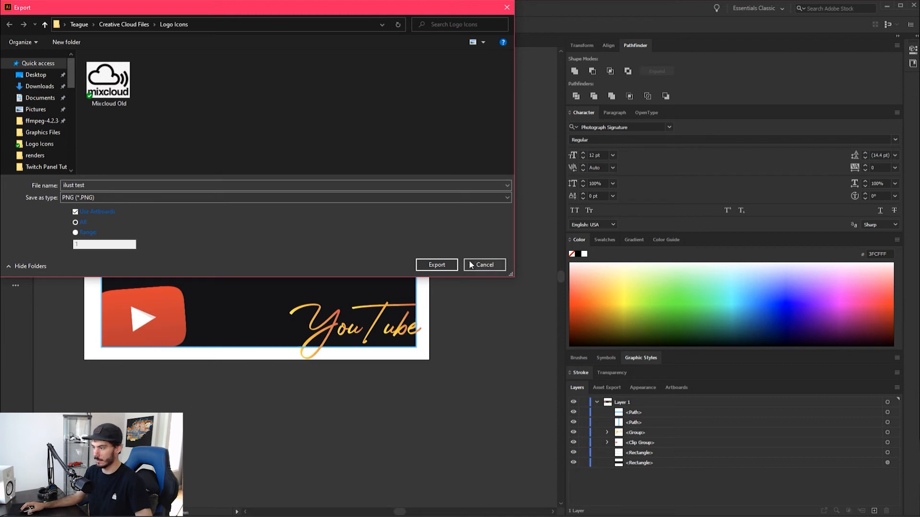
# Choose the Graphics Files folder inside Twitch Panel Tut as the destination and proceed with the export
pyautogui.moveTo(440, 15); pyautogui.dragTo(0, 81)
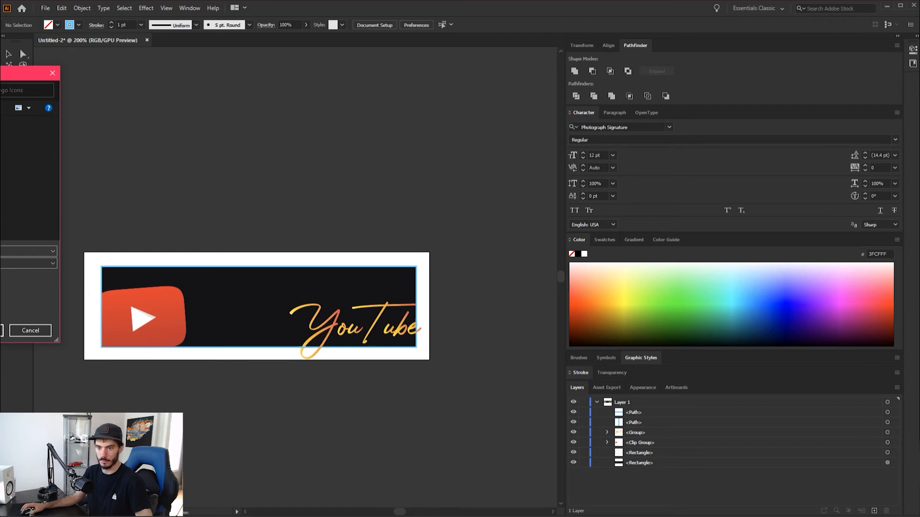
pyautogui.moveTo(1, 75); pyautogui.dragTo(171, 103)
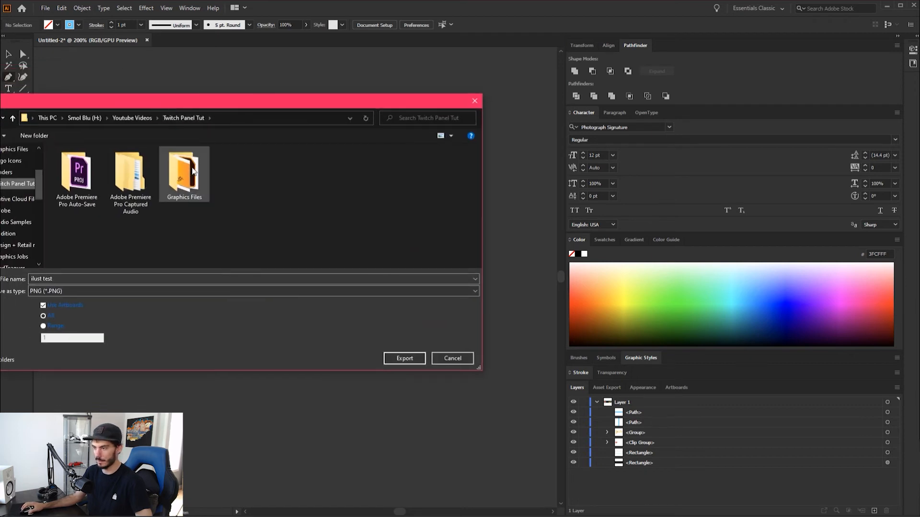
pyautogui.doubleClick(192, 171)
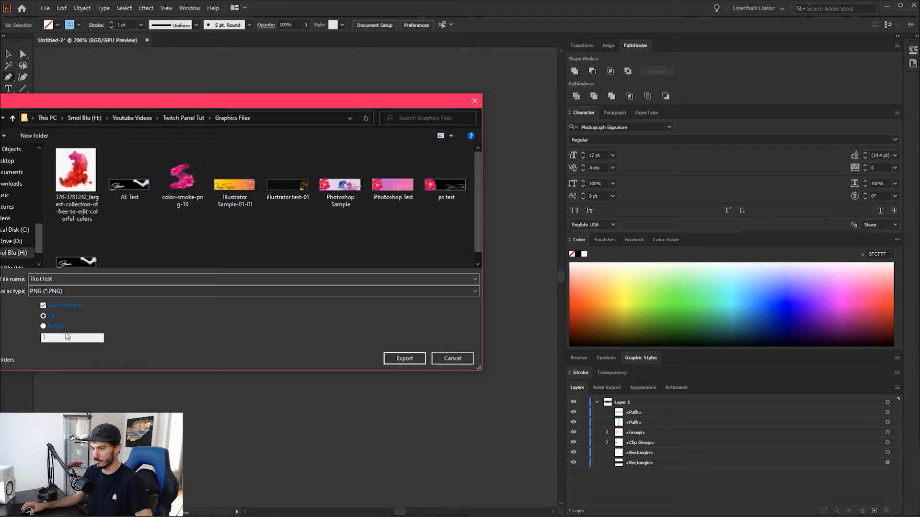
pyautogui.click(406, 360)
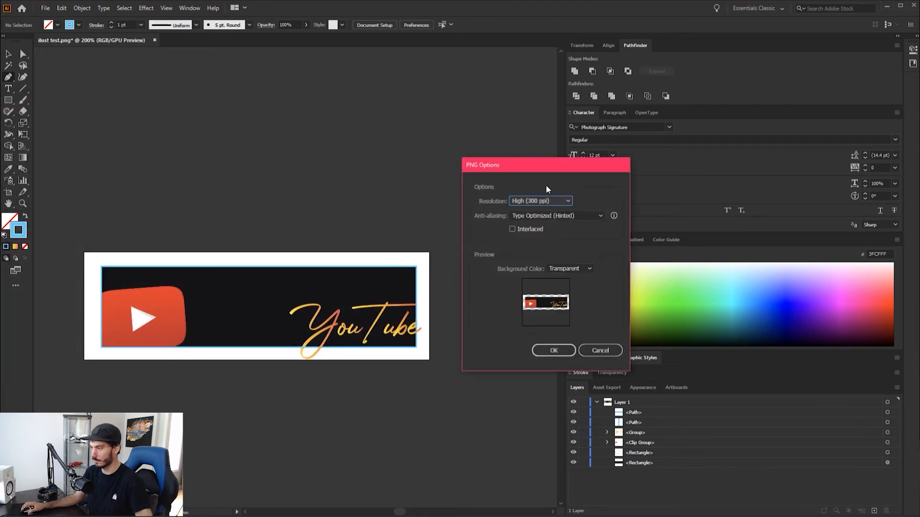
# Finish the PNG export at High (300 ppi) resolution with Type Optimized (Hinted) anti-aliasing and a transparent background
pyautogui.click(545, 197)
pyautogui.click(546, 202)
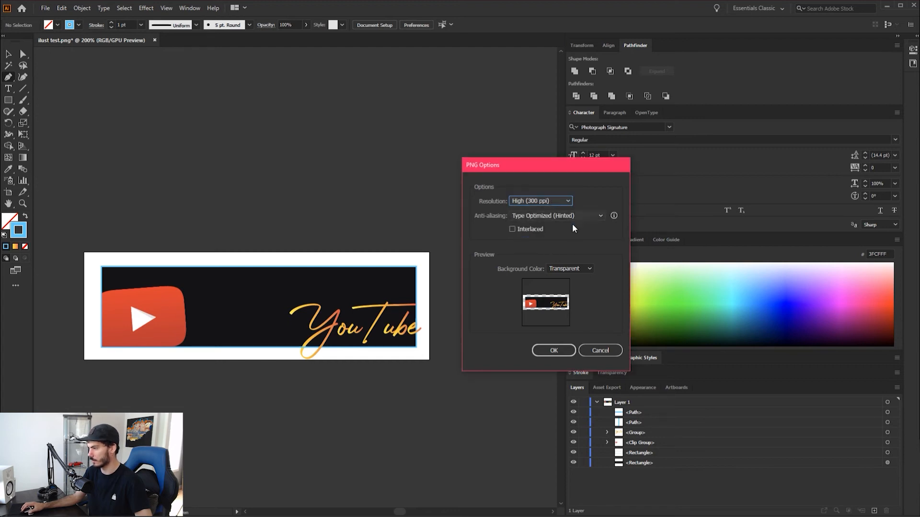
pyautogui.click(560, 354)
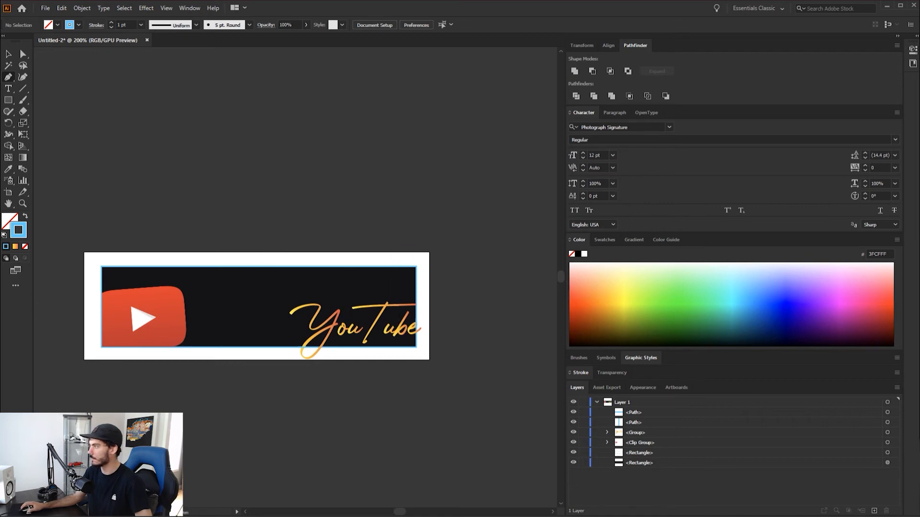
# Switch to After Effects and start a new composition
pyautogui.click(886, 7)
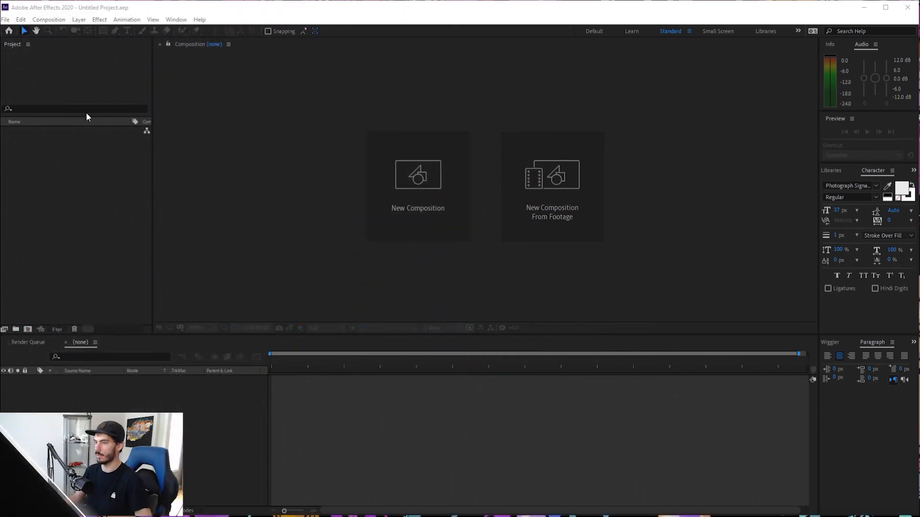
pyautogui.click(411, 210)
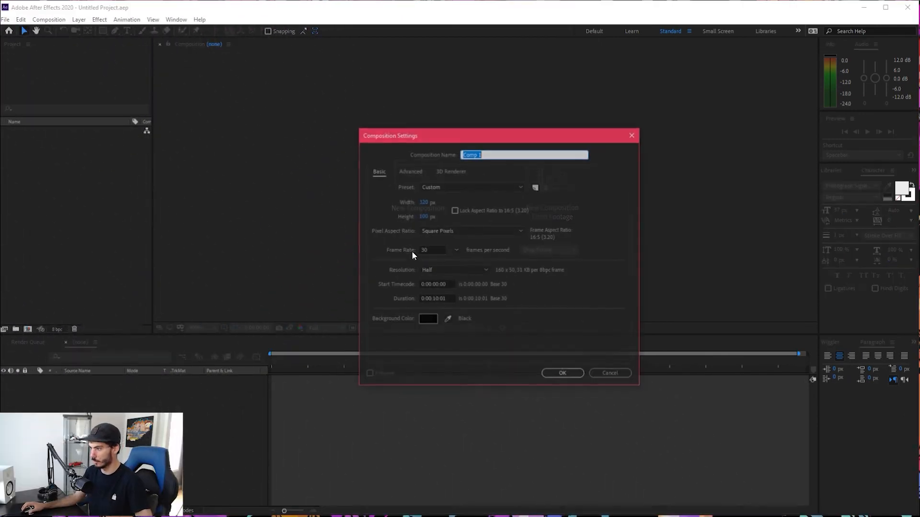
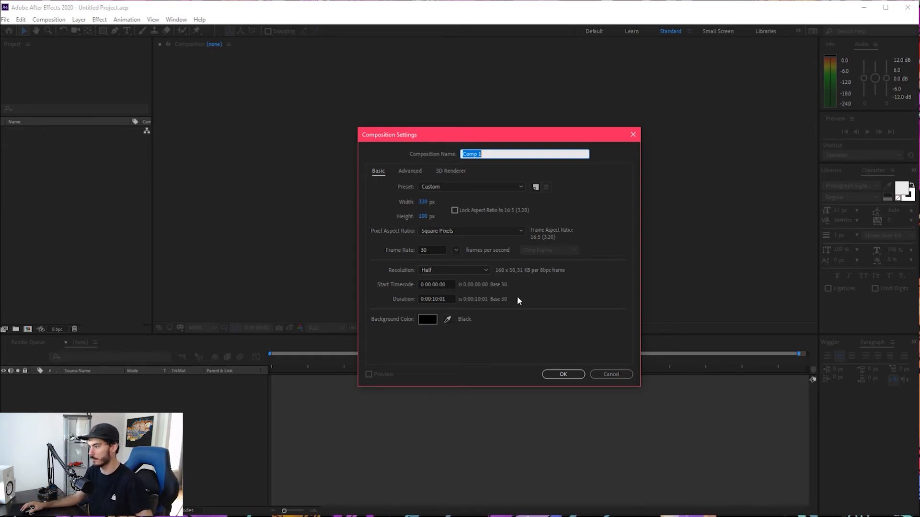
# Create the 320 × 100 px composition, show the transparency grid and draw a green rectangle slightly inset from its edges
pyautogui.click(564, 374)
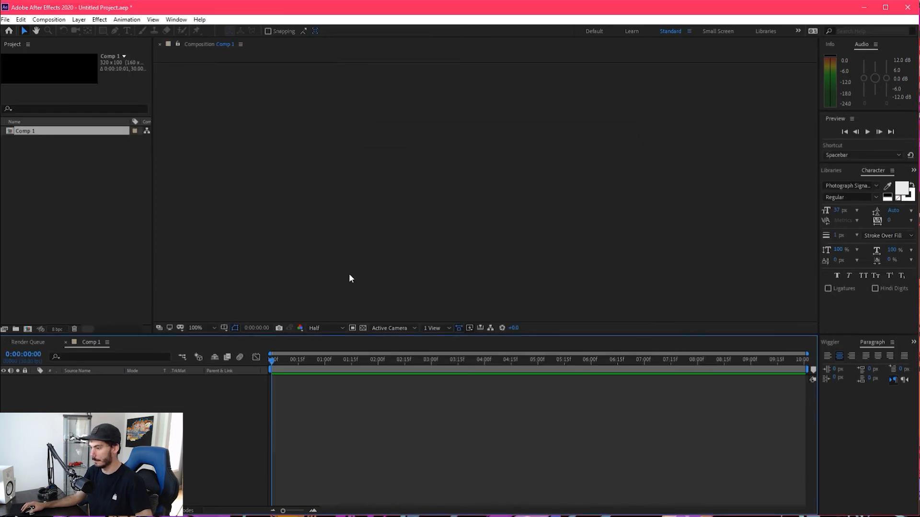
pyautogui.click(362, 328)
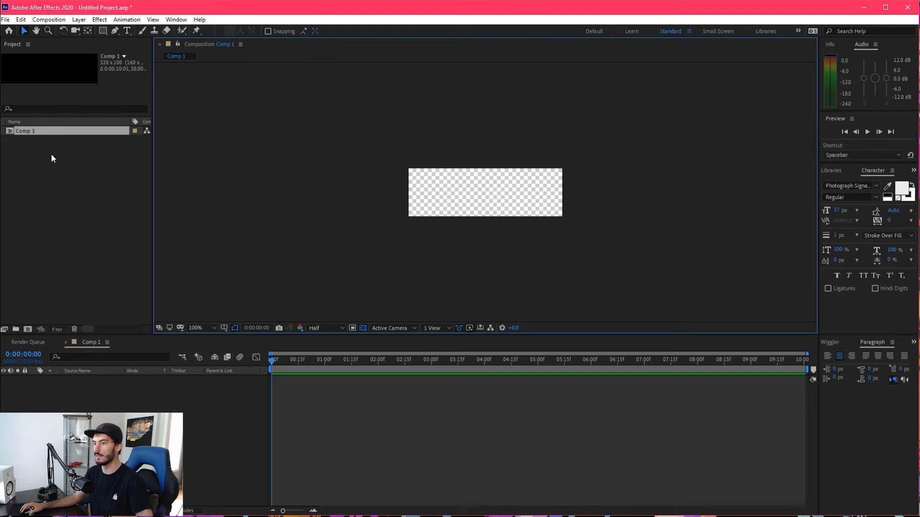
pyautogui.click(102, 31)
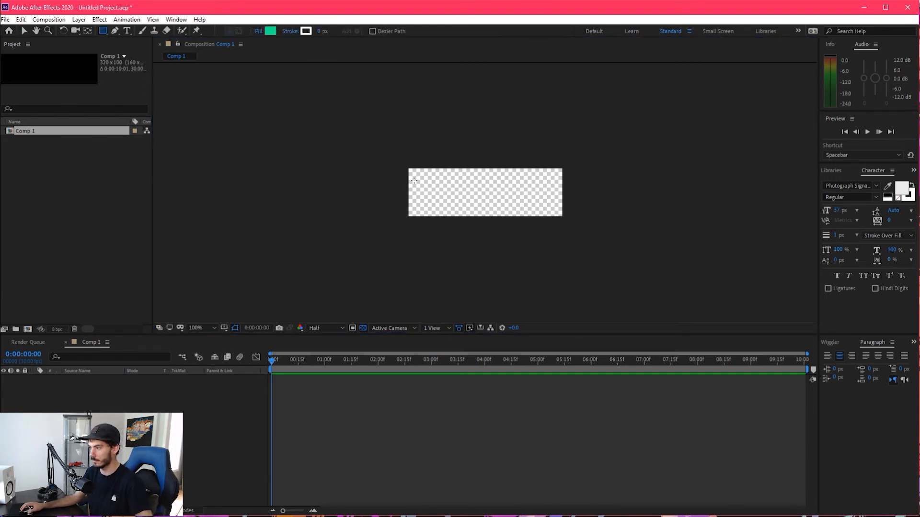
pyautogui.moveTo(417, 176); pyautogui.dragTo(556, 211)
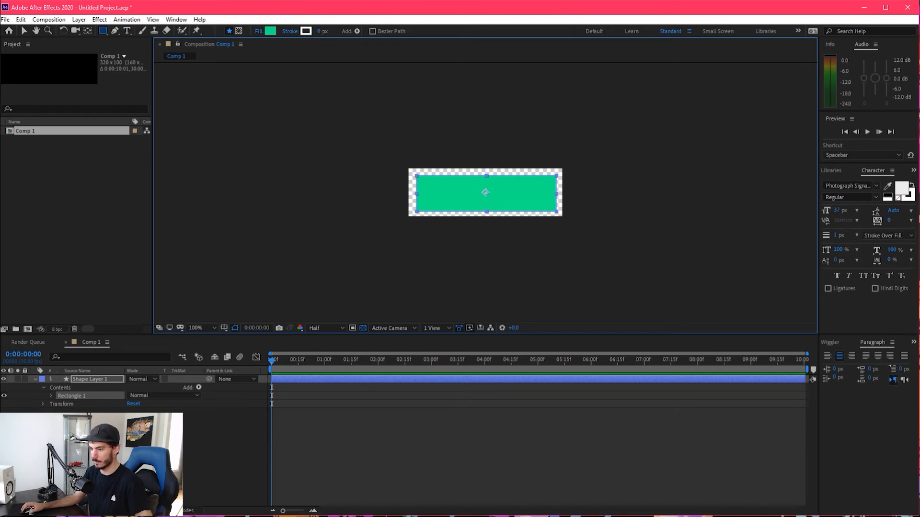
pyautogui.scroll(4, 481, 177)
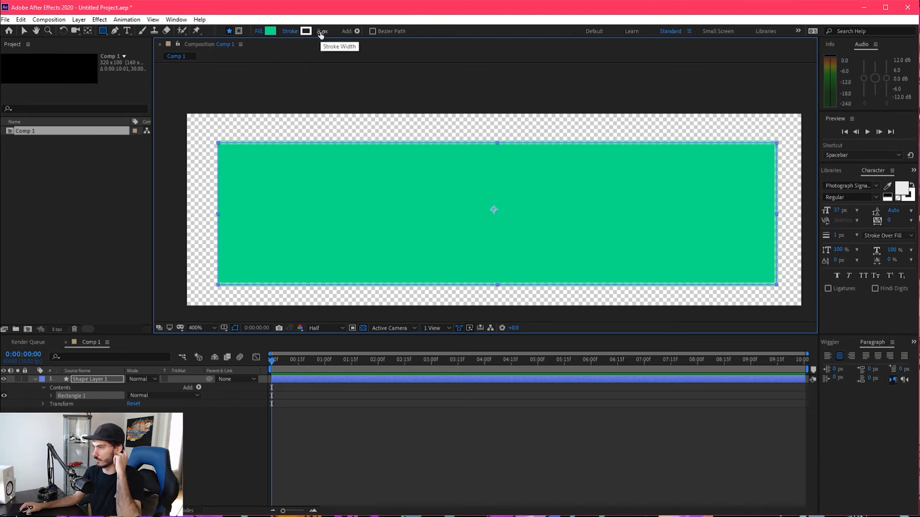
# Give the rectangle a 2 px white stroke and set its fill opacity to 0%
pyautogui.moveTo(321, 34); pyautogui.dragTo(324, 33)
pyautogui.click(259, 31)
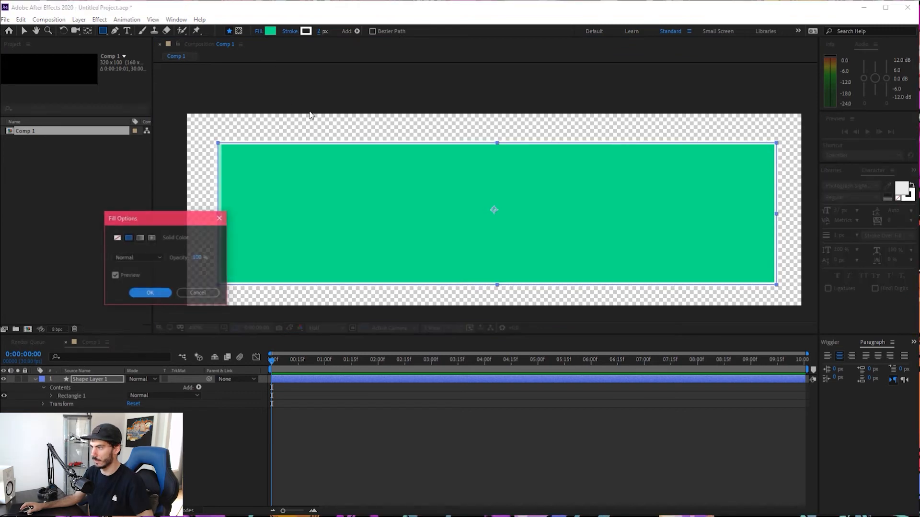
pyautogui.moveTo(198, 258); pyautogui.dragTo(148, 258)
pyautogui.click(150, 293)
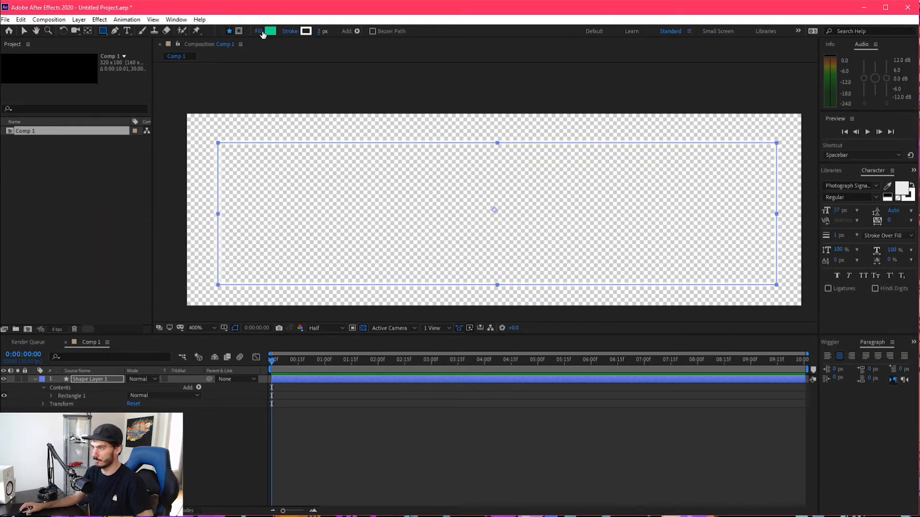
pyautogui.click(261, 31)
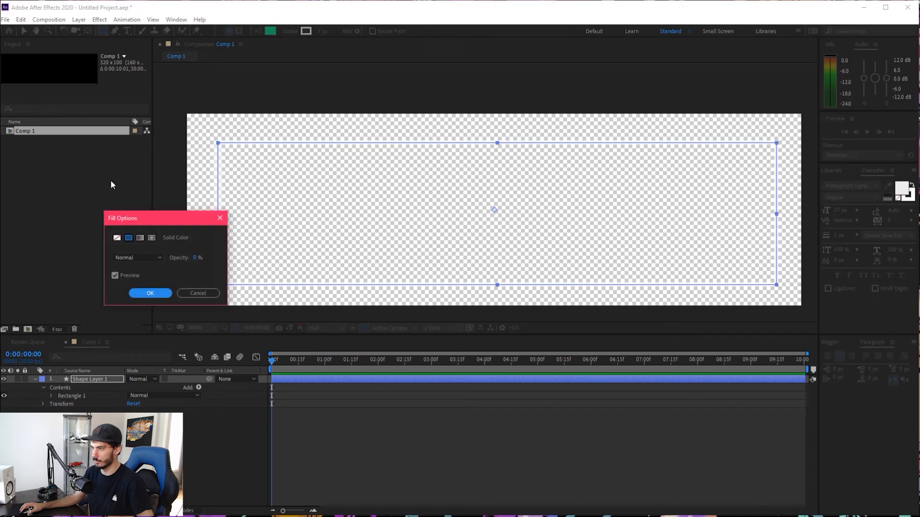
pyautogui.click(190, 294)
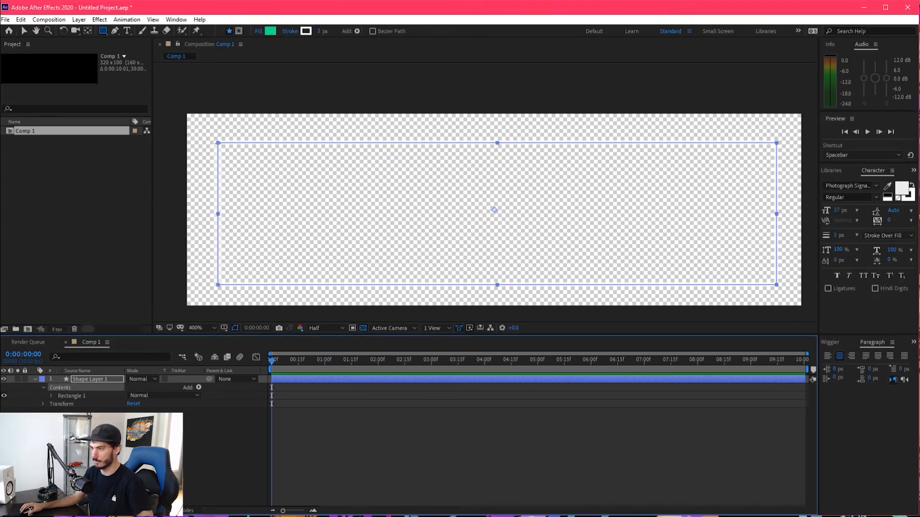
# Draw a second rectangle exactly over the first, with a 0 px stroke and 100% green fill opacity
pyautogui.moveTo(218, 143); pyautogui.dragTo(777, 285)
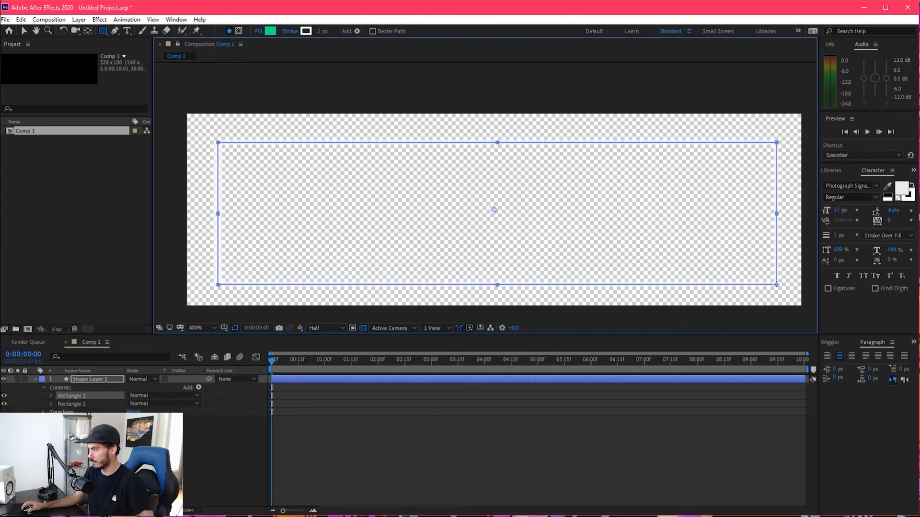
pyautogui.moveTo(319, 31); pyautogui.dragTo(254, 33)
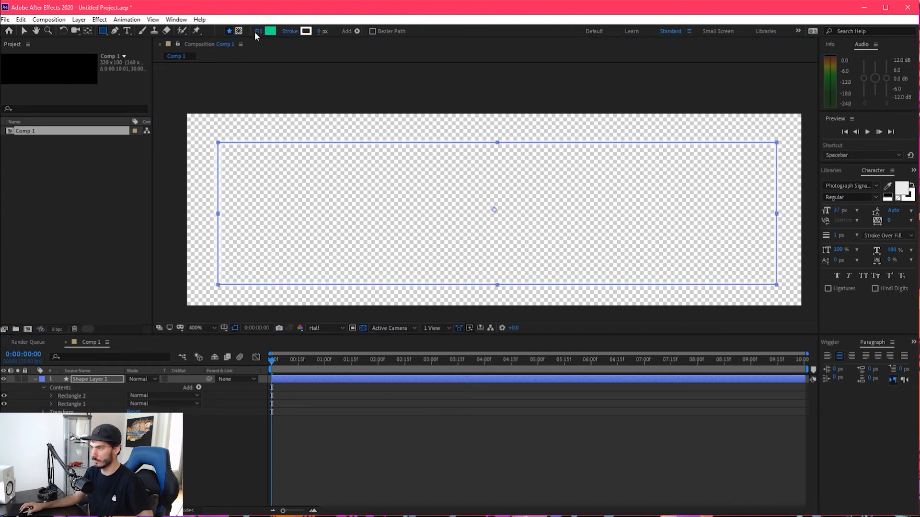
pyautogui.click(258, 32)
pyautogui.moveTo(200, 259); pyautogui.dragTo(485, 255)
pyautogui.click(148, 293)
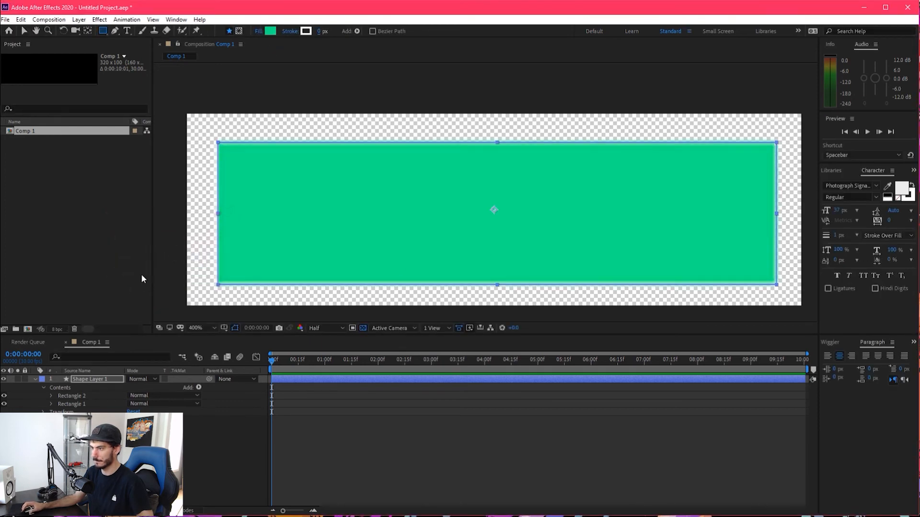
# Turn off the transparency grid and place Rectangle 1 above Rectangle 2 in the shape layer's contents
pyautogui.click(24, 32)
pyautogui.click(143, 453)
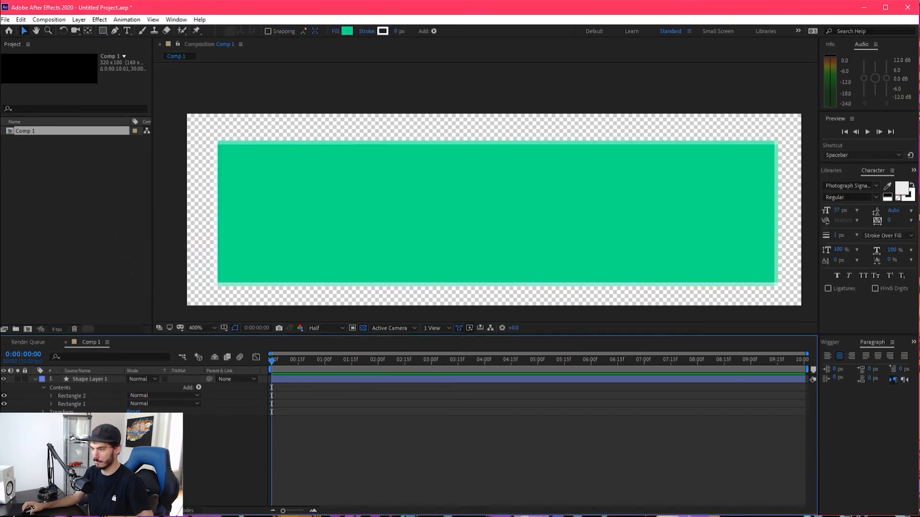
pyautogui.click(363, 328)
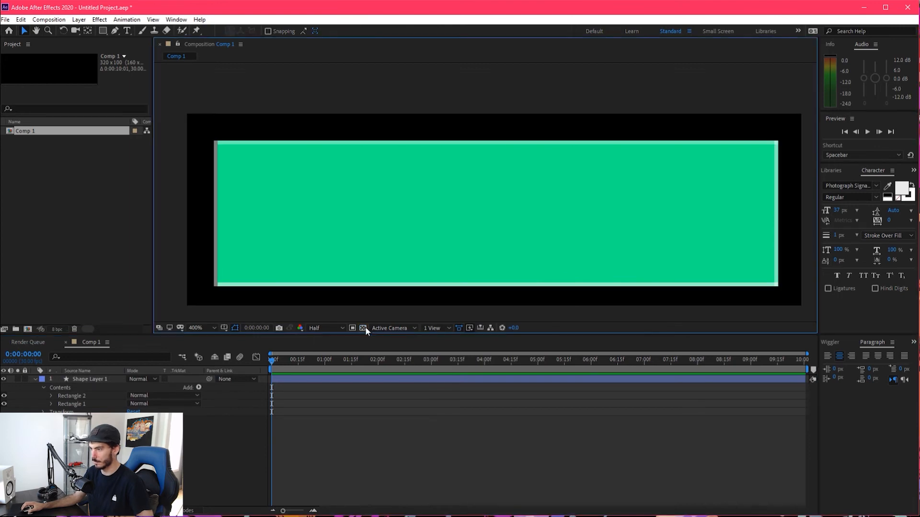
pyautogui.scroll(-6, 402, 232)
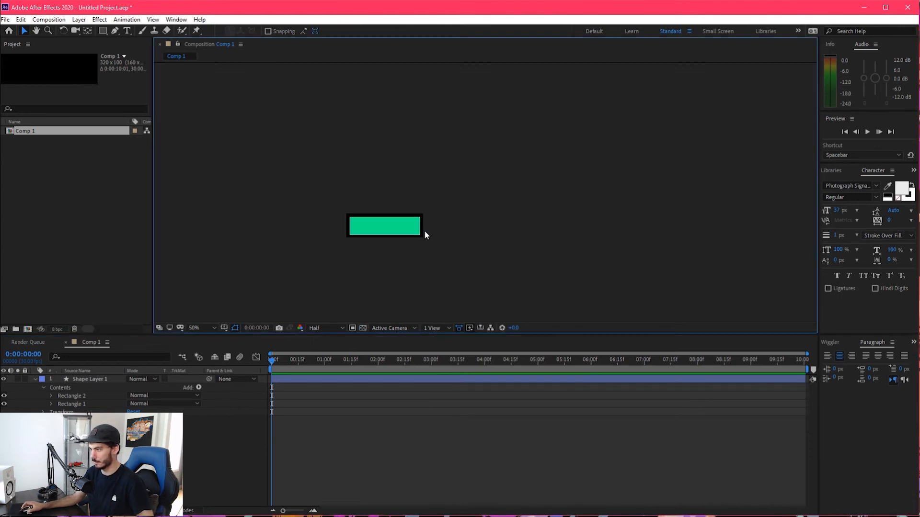
pyautogui.scroll(2, 424, 234)
pyautogui.moveTo(70, 404); pyautogui.dragTo(74, 395)
pyautogui.click(208, 272)
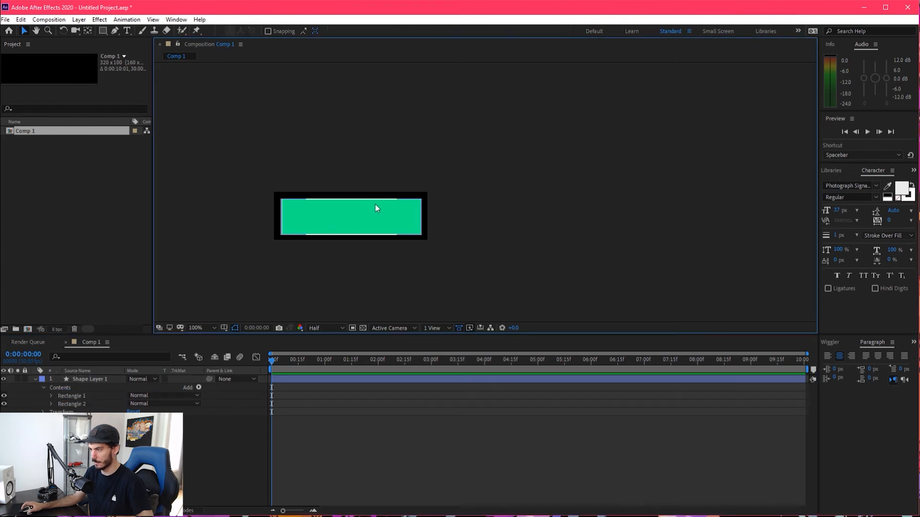
# Import the file youtube_new.ai into the project
pyautogui.scroll(2, 339, 211)
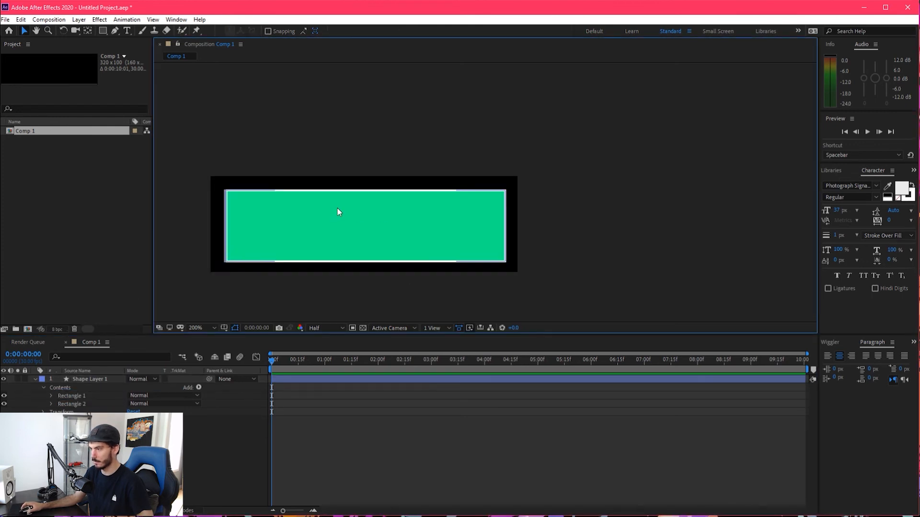
pyautogui.click(5, 20)
pyautogui.click(5, 19)
pyautogui.click(5, 20)
pyautogui.moveTo(29, 156)
pyautogui.click(210, 156)
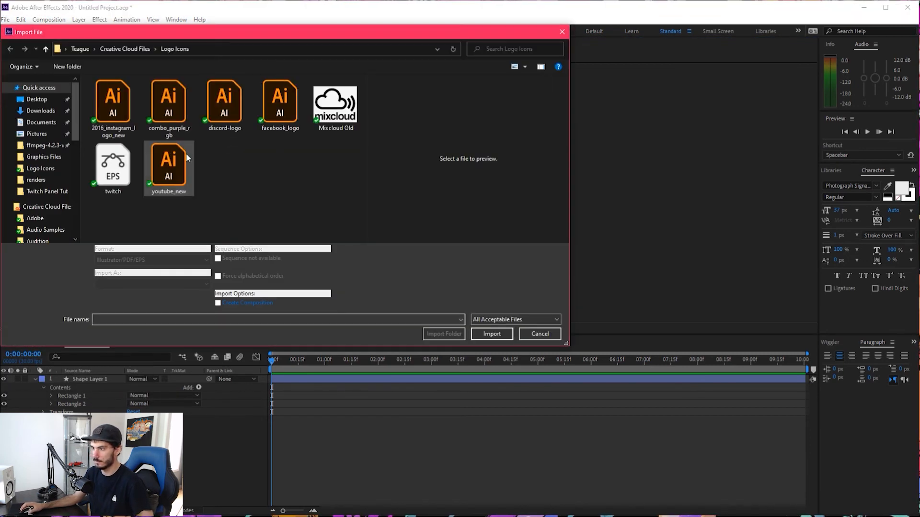
pyautogui.click(169, 166)
pyautogui.click(496, 334)
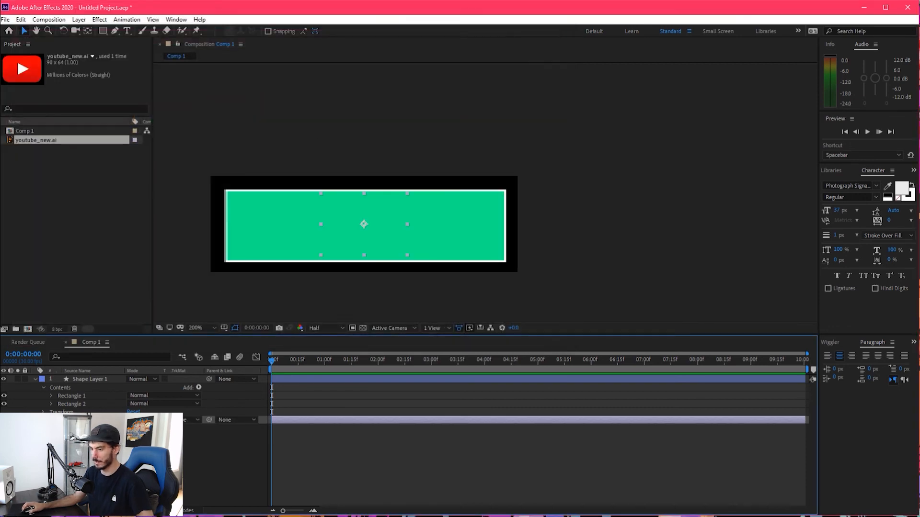
# Place youtube_new.ai above Shape Layer 1 and move the logo to the lower-left corner of the panel
pyautogui.moveTo(36, 140); pyautogui.dragTo(92, 379)
pyautogui.moveTo(366, 203); pyautogui.dragTo(286, 246)
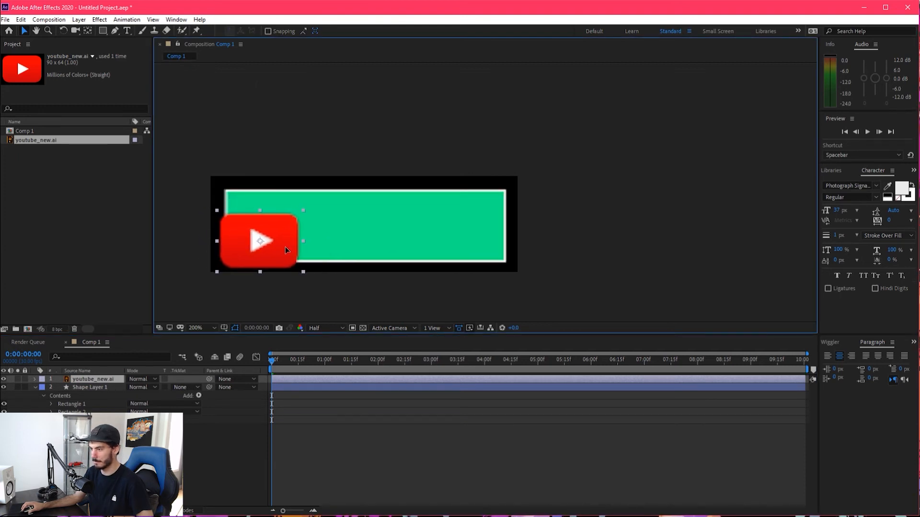
pyautogui.press('Return')
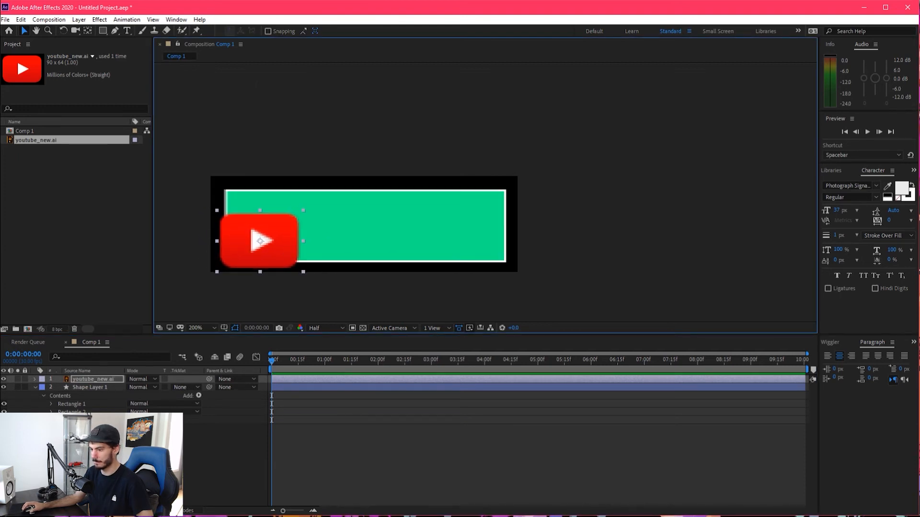
# Set the preview resolution to Full and mask the YouTube logo with a rectangle that follows the inside of the white border
pyautogui.click(35, 378)
pyautogui.press('q')
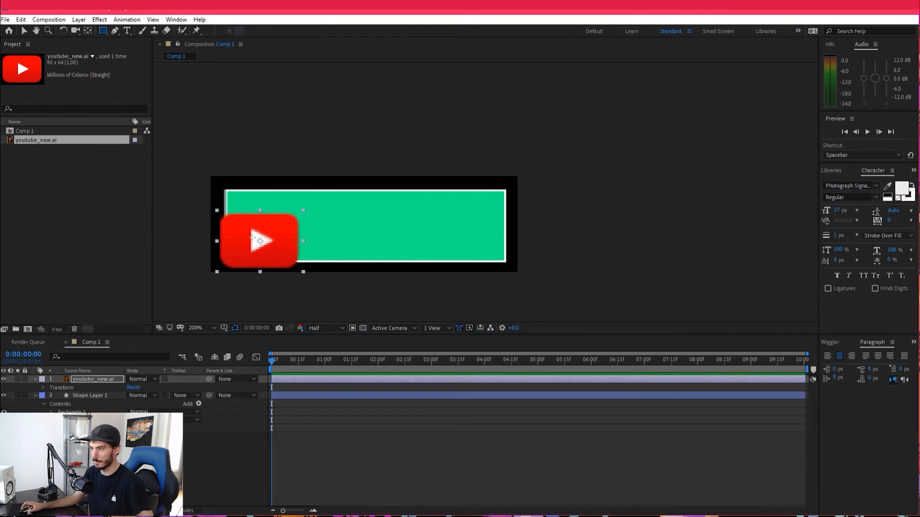
pyautogui.scroll(2, 252, 239)
pyautogui.scroll(-1, 230, 232)
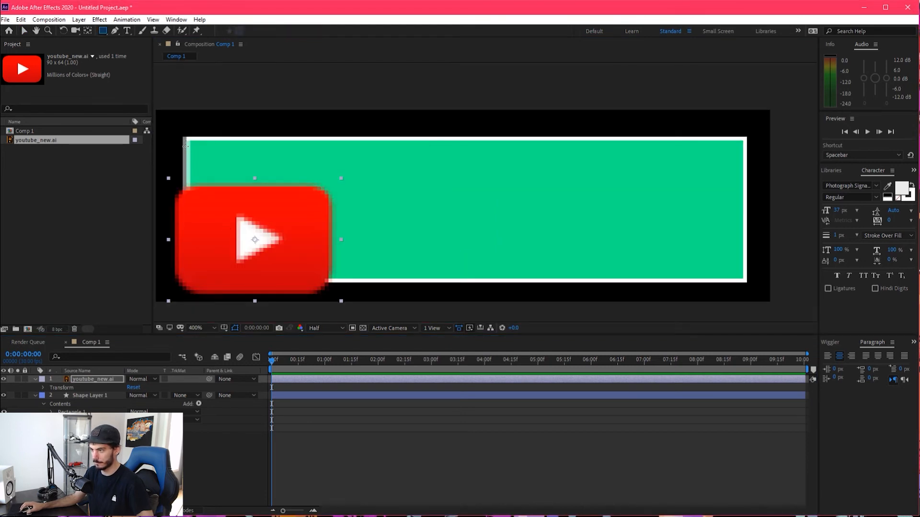
pyautogui.moveTo(190, 165); pyautogui.dragTo(369, 278)
pyautogui.click(326, 328)
pyautogui.click(320, 353)
pyautogui.scroll(1, 317, 277)
pyautogui.press('a')
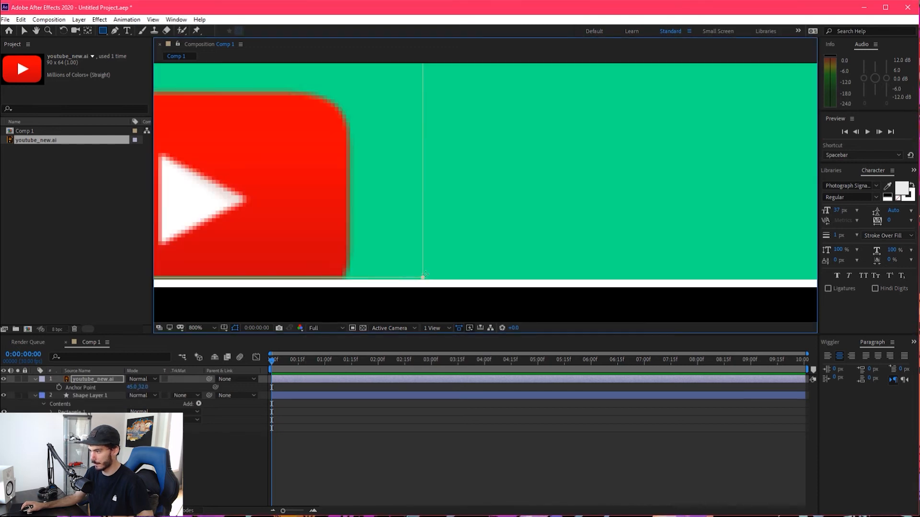
# Nudge the masked YouTube logo left until it meets the inner edge of the white border, then deselect it
pyautogui.click(91, 380)
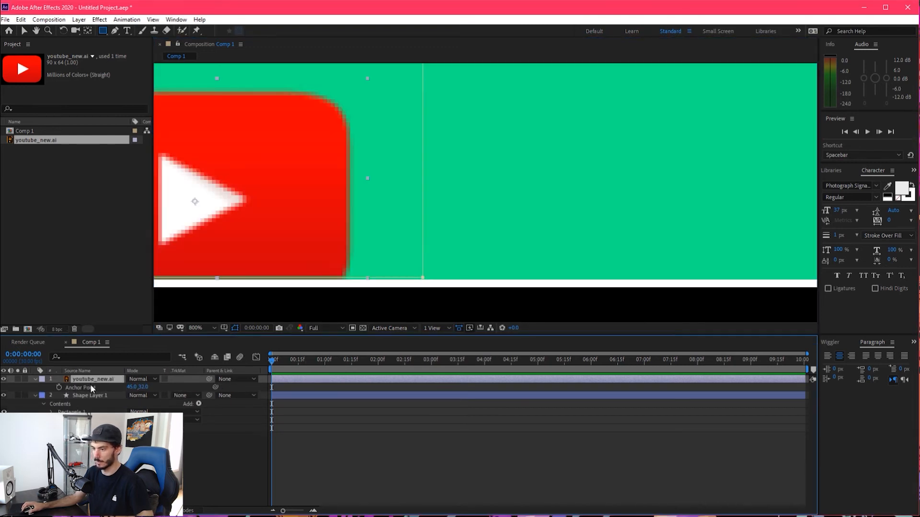
pyautogui.click(24, 30)
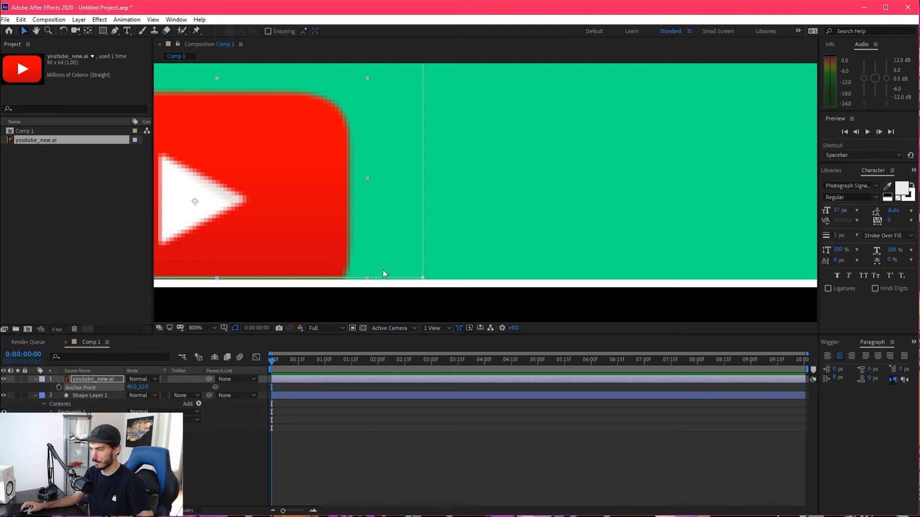
pyautogui.press('Left')
pyautogui.press('Left')
pyautogui.press('Left')
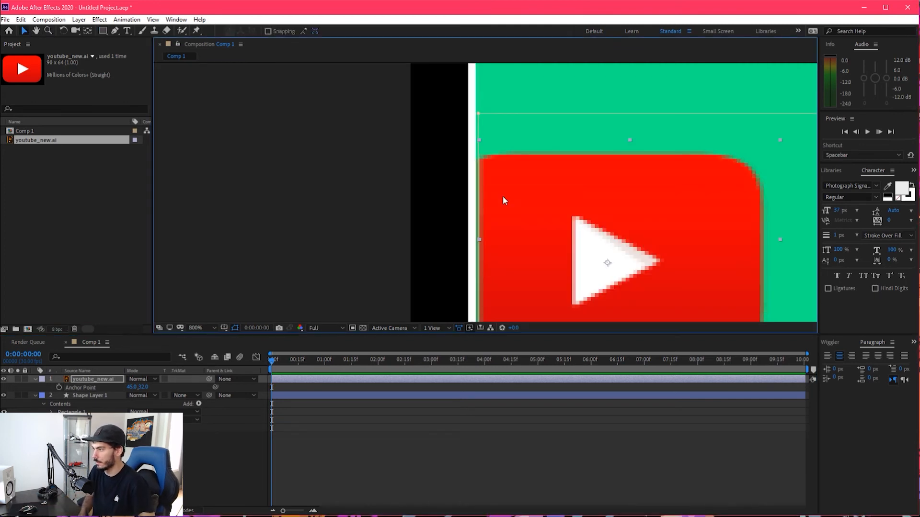
pyautogui.press('Left')
pyautogui.press('Left')
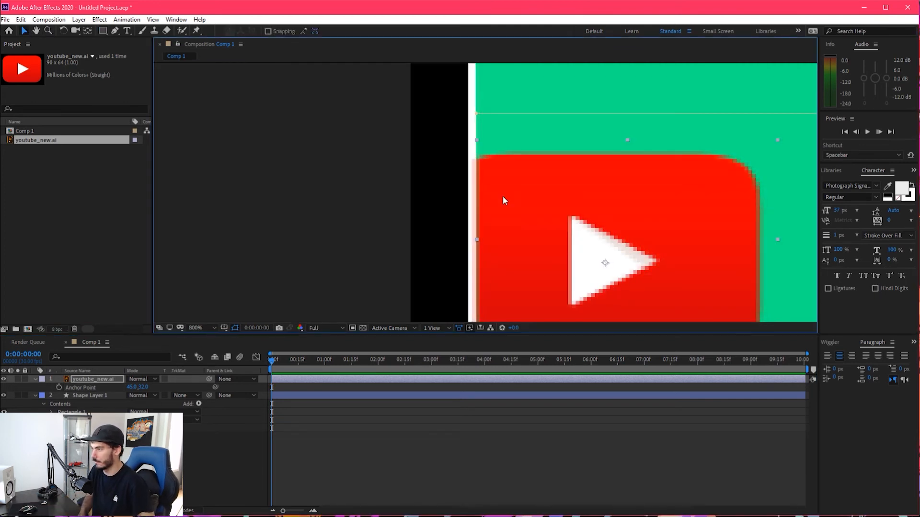
pyautogui.press('r')
pyautogui.scroll(-2, 598, 200)
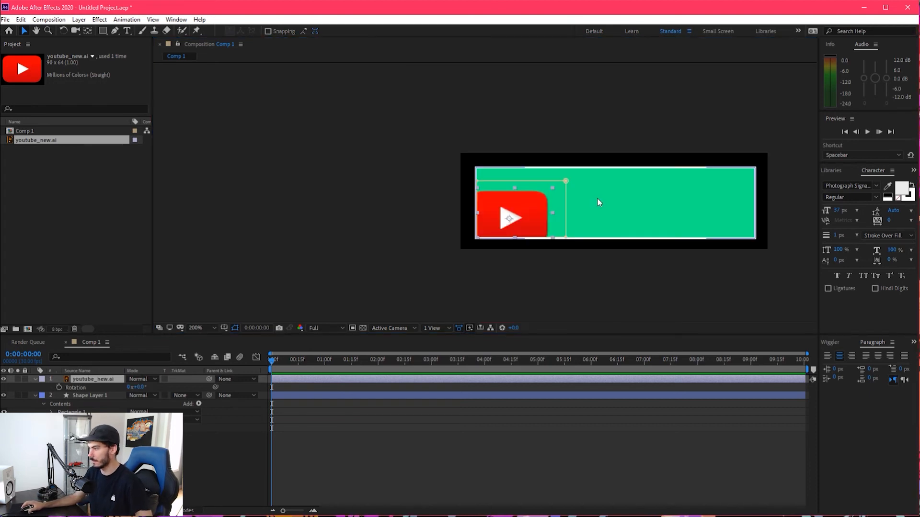
pyautogui.click(570, 258)
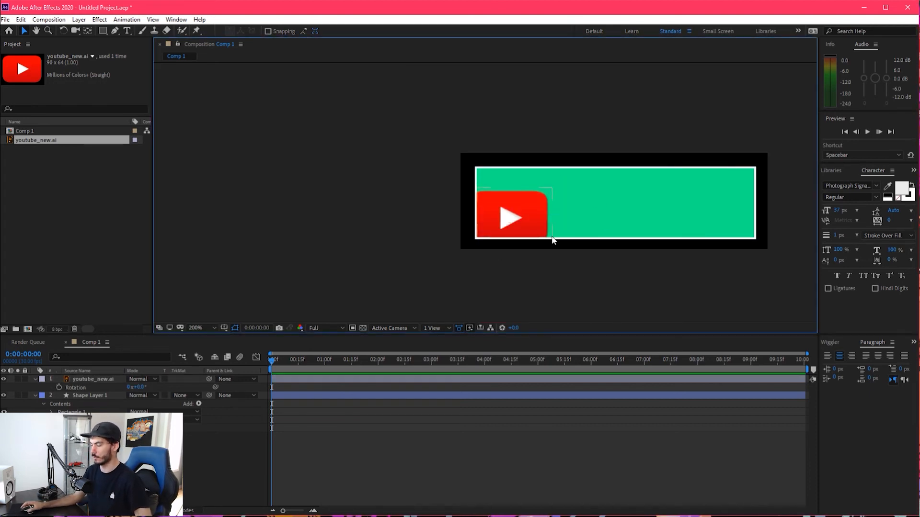
# Add a white script text layer reading "YouTube" on the green area beside the logo
pyautogui.press(',')
pyautogui.press(',')
pyautogui.press('.')
pyautogui.press('.')
pyautogui.press('.')
pyautogui.moveTo(492, 220); pyautogui.dragTo(63, 188)
pyautogui.click(127, 31)
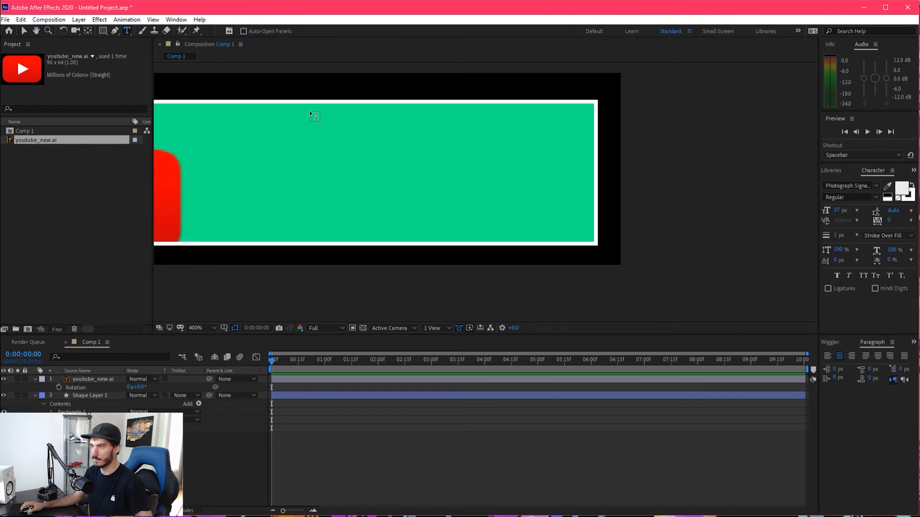
pyautogui.click(364, 182)
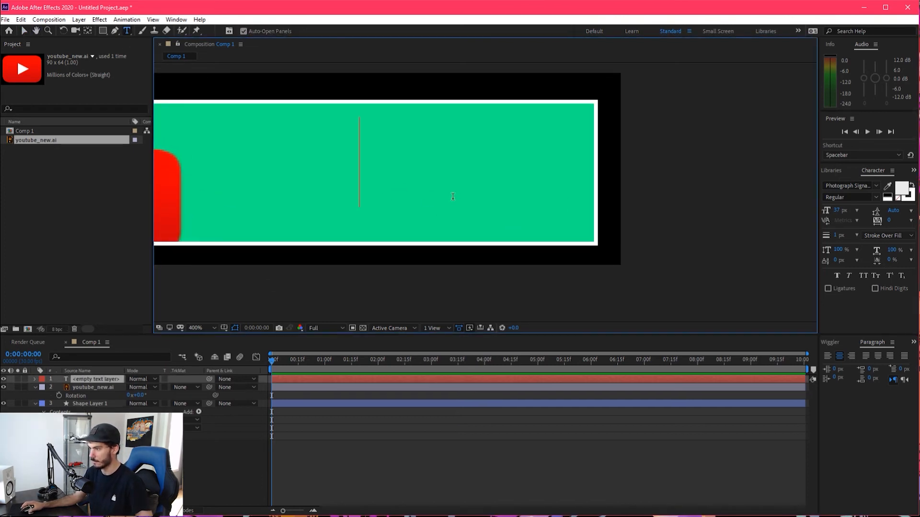
pyautogui.write('YouTube')
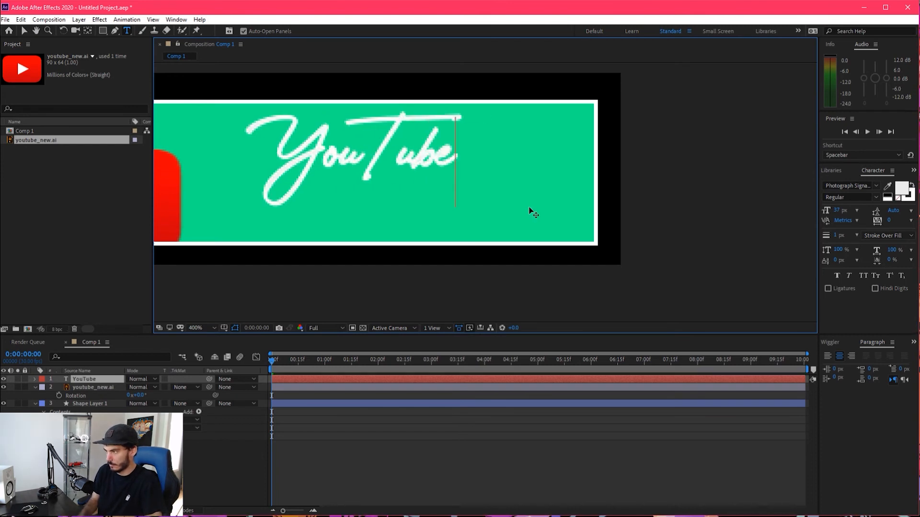
# Move the YouTube text to the panel's lower-right corner so it overlaps the white border, and remove its stroke
pyautogui.click(25, 30)
pyautogui.moveTo(419, 164); pyautogui.dragTo(559, 218)
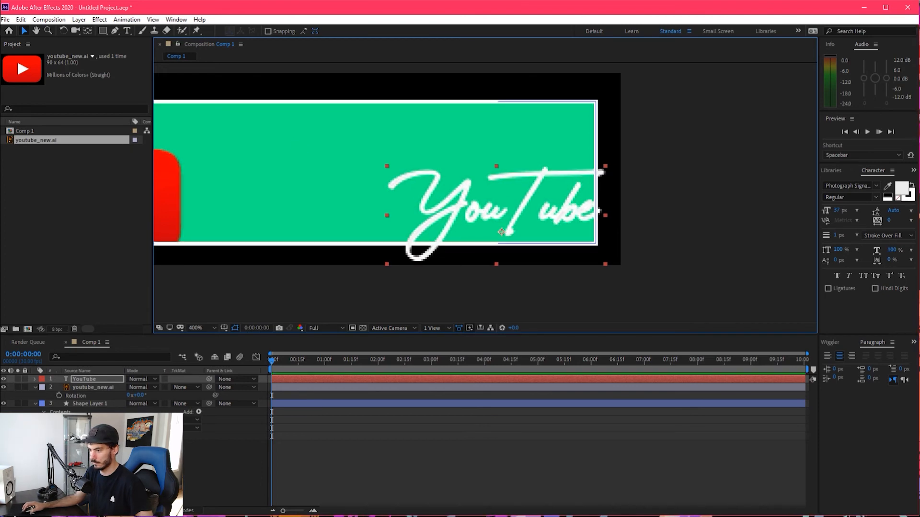
pyautogui.click(911, 197)
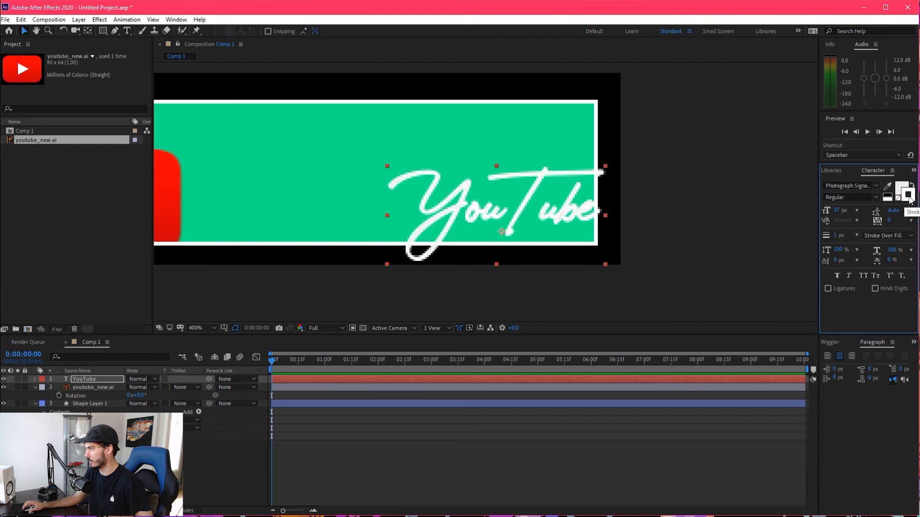
pyautogui.click(897, 197)
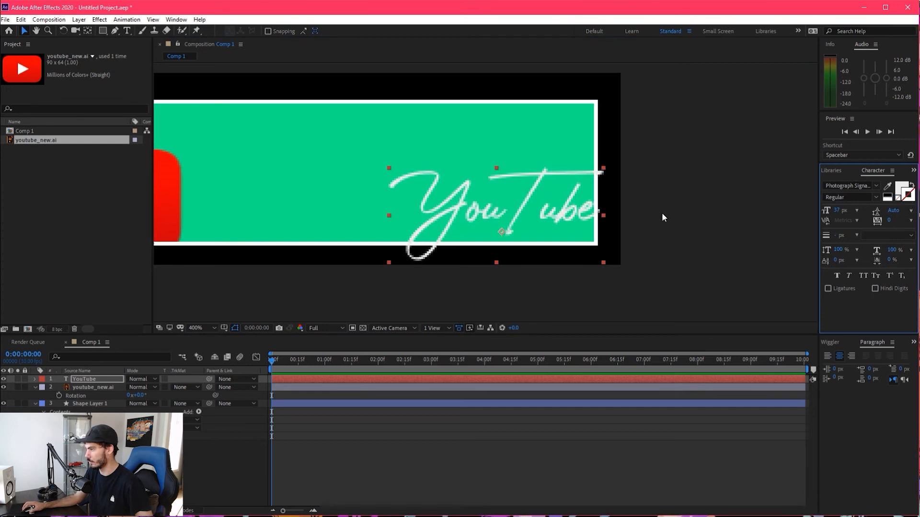
pyautogui.click(552, 206)
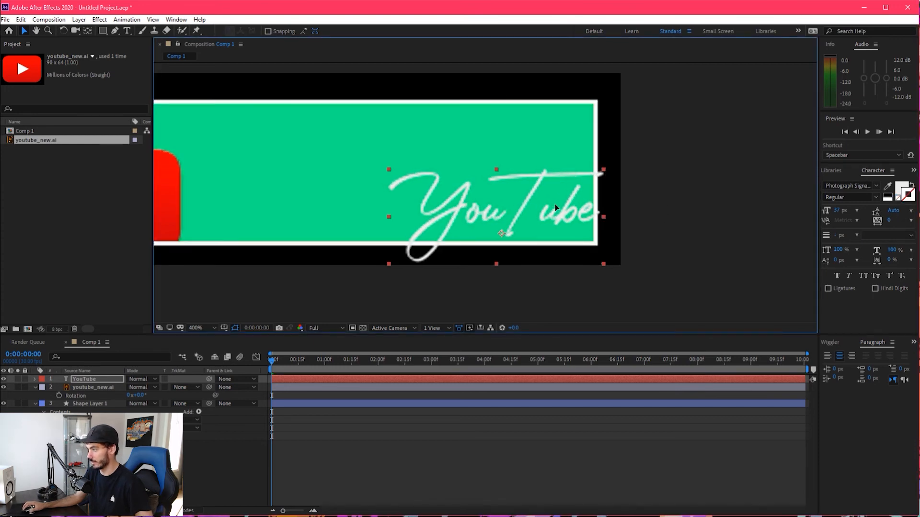
# Try to mask the YouTube text where it crosses the right border using a rectangular mask
pyautogui.scroll(1, 597, 196)
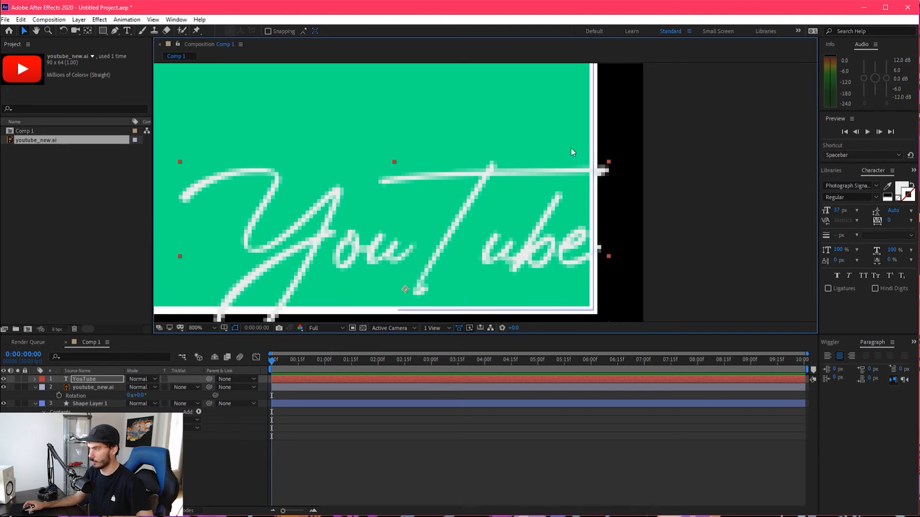
pyautogui.scroll(2, 596, 173)
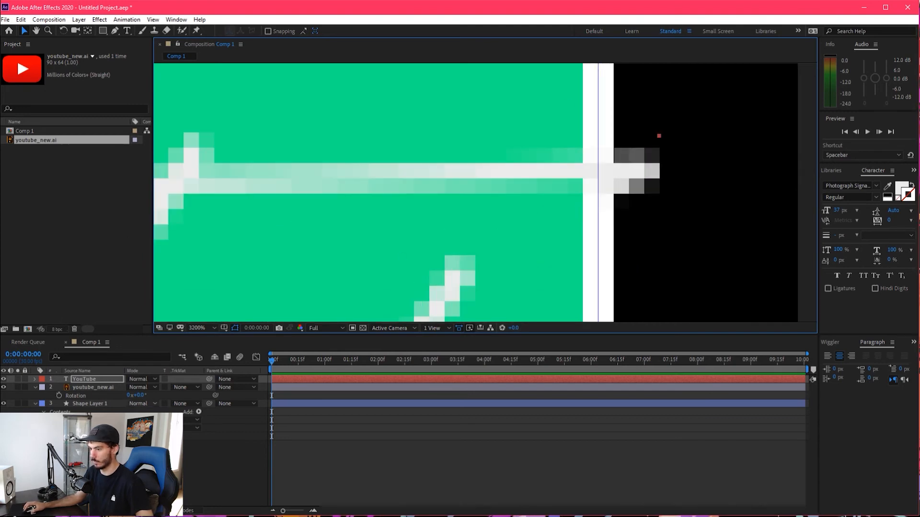
pyautogui.click(35, 387)
pyautogui.click(102, 31)
pyautogui.moveTo(581, 108); pyautogui.dragTo(615, 207)
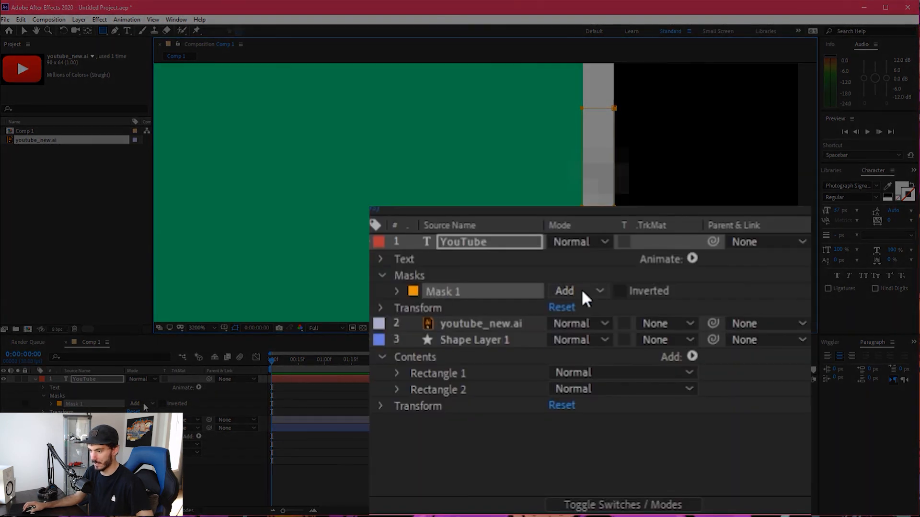
pyautogui.click(582, 290)
pyautogui.click(599, 352)
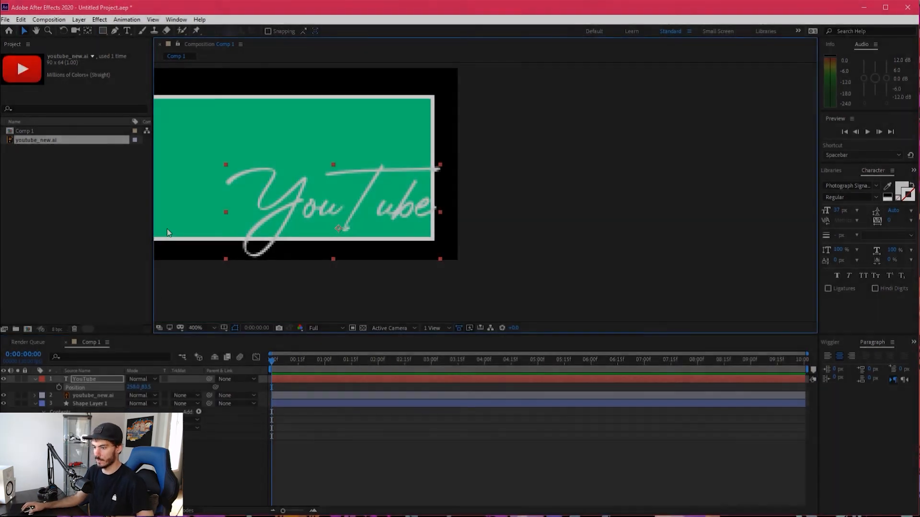
# Draw a closed four-point Pen mask on the YouTube text around the crossbar end of the T, starting at the right border's inner edge
pyautogui.click(35, 379)
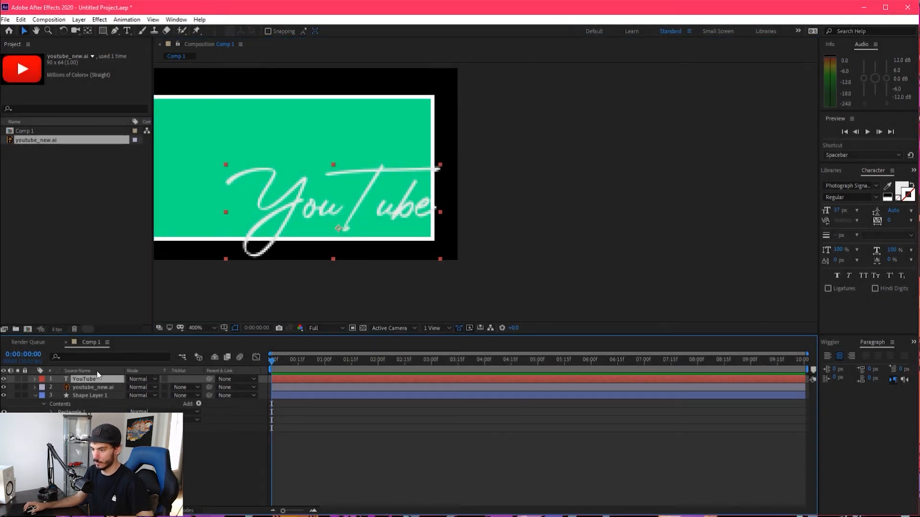
pyautogui.scroll(1, 401, 156)
pyautogui.scroll(2, 402, 157)
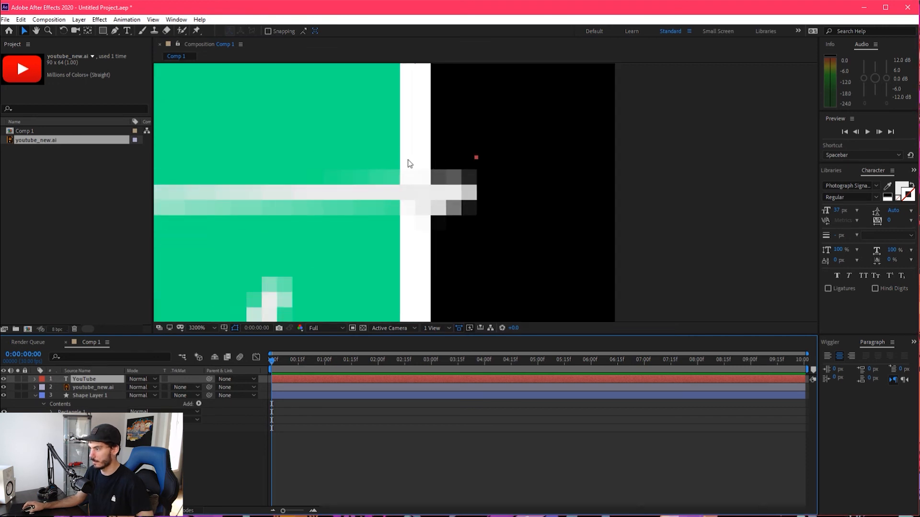
pyautogui.click(115, 31)
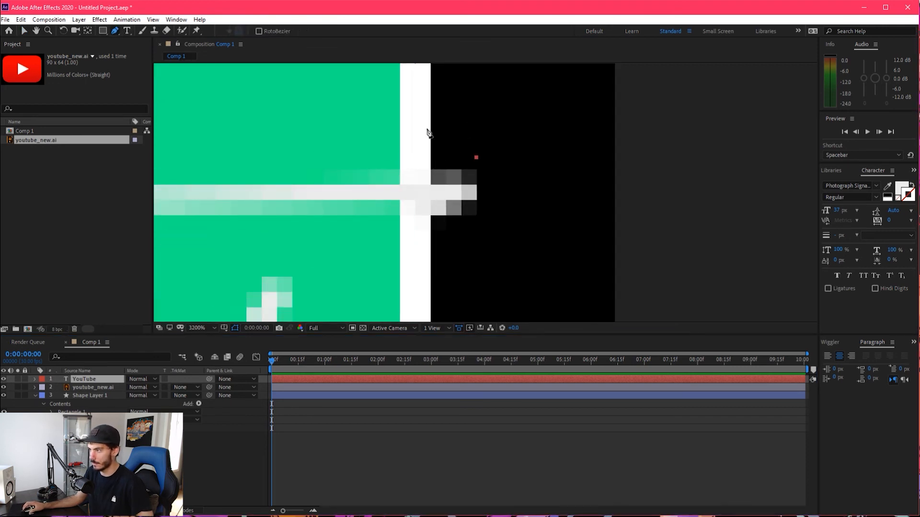
pyautogui.click(400, 135)
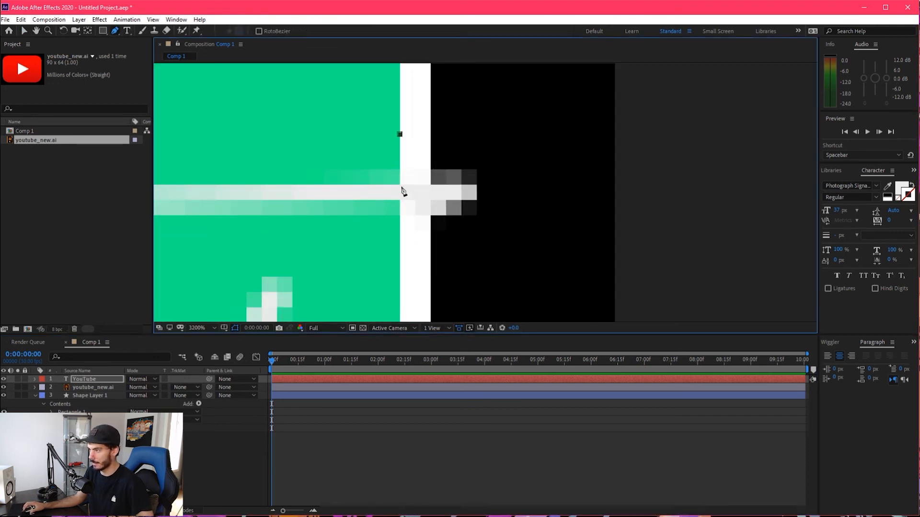
pyautogui.click(399, 278)
pyautogui.click(553, 284)
pyautogui.click(546, 124)
pyautogui.click(400, 135)
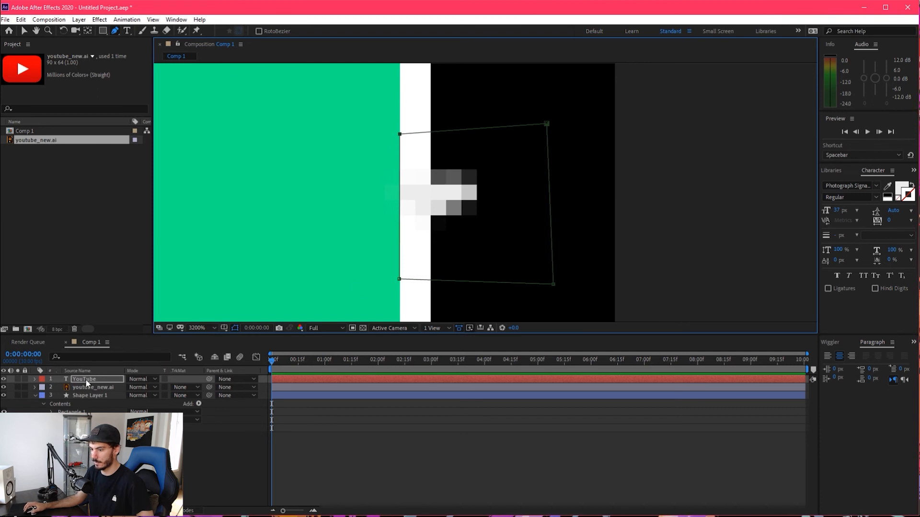
# Set the mask around the end of the T's crossbar to Subtract mode
pyautogui.click(35, 378)
pyautogui.click(46, 397)
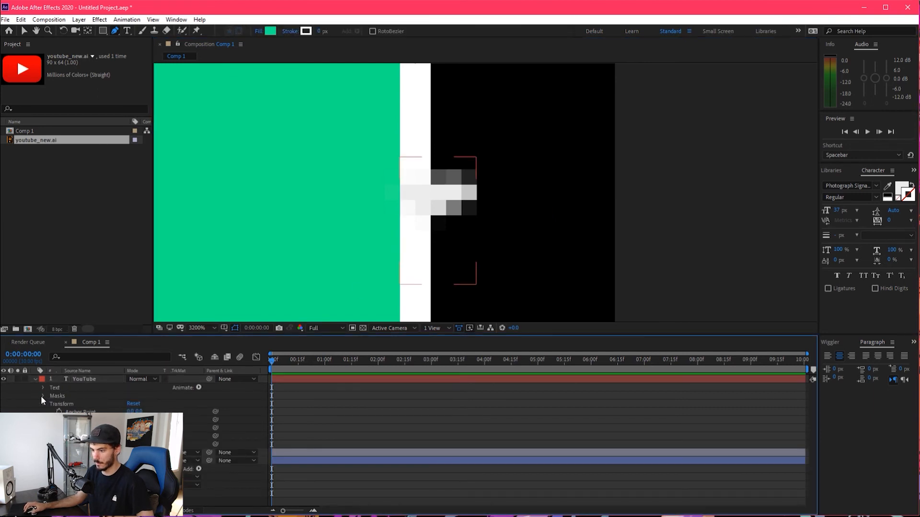
pyautogui.click(42, 396)
pyautogui.click(146, 404)
pyautogui.click(141, 427)
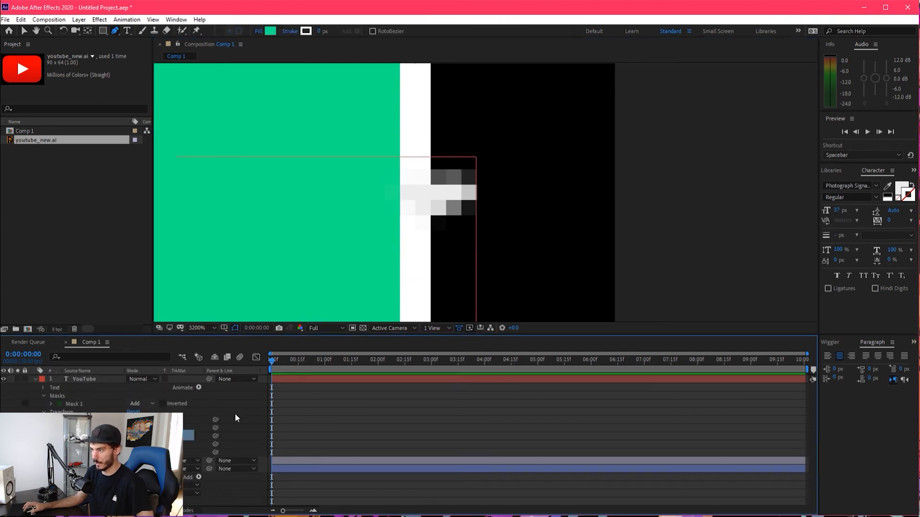
# Draw a second four-point Pen mask on the YouTube text where the Y's left tail stroke crosses the bottom border
pyautogui.scroll(-3, 389, 192)
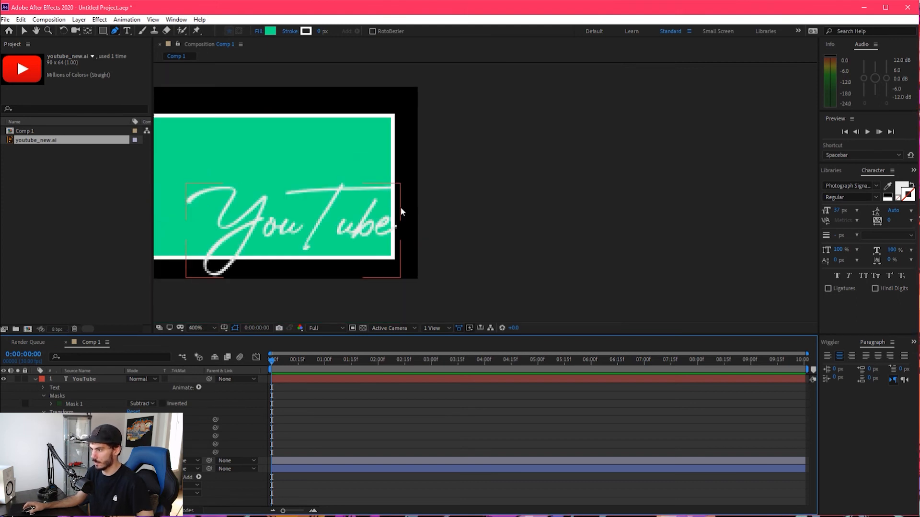
pyautogui.scroll(1, 201, 266)
pyautogui.scroll(3, 201, 266)
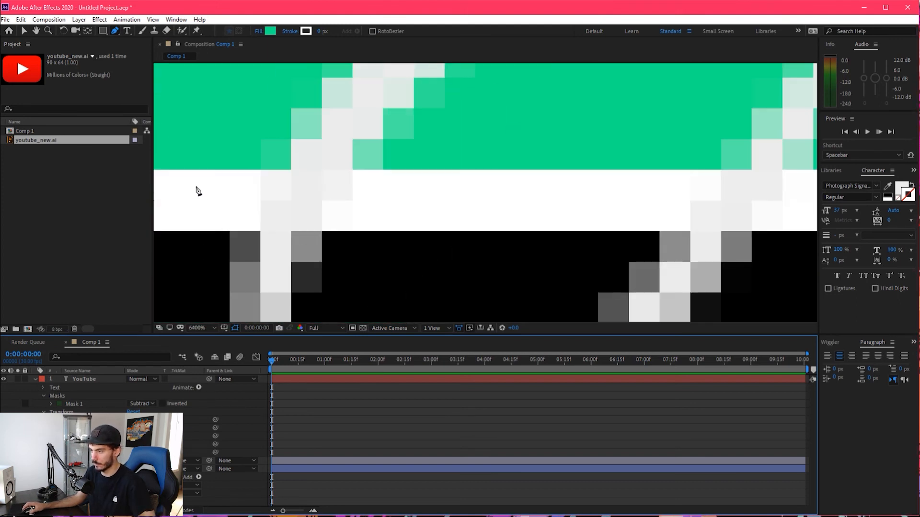
pyautogui.click(173, 168)
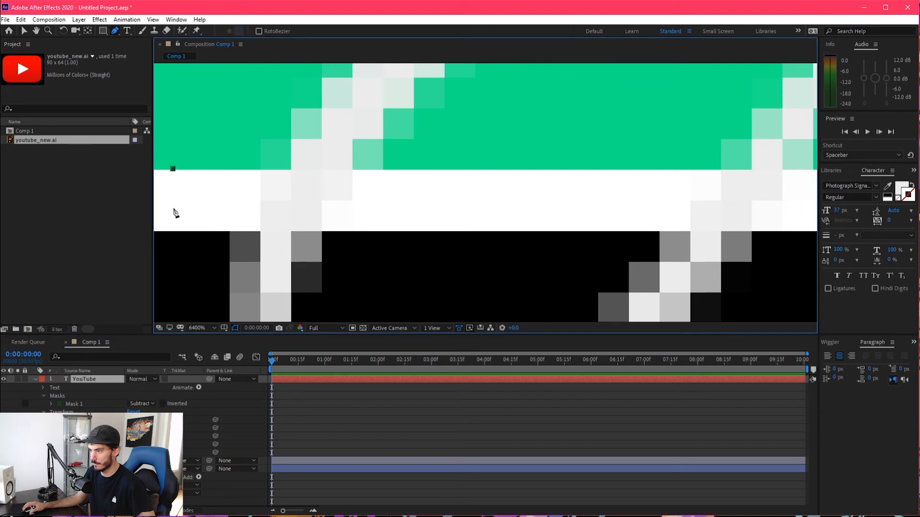
pyautogui.click(446, 231)
pyautogui.click(447, 169)
pyautogui.click(173, 169)
# Set the mask over the Y's tail to Subtract mode and deselect the text layer
pyautogui.click(142, 411)
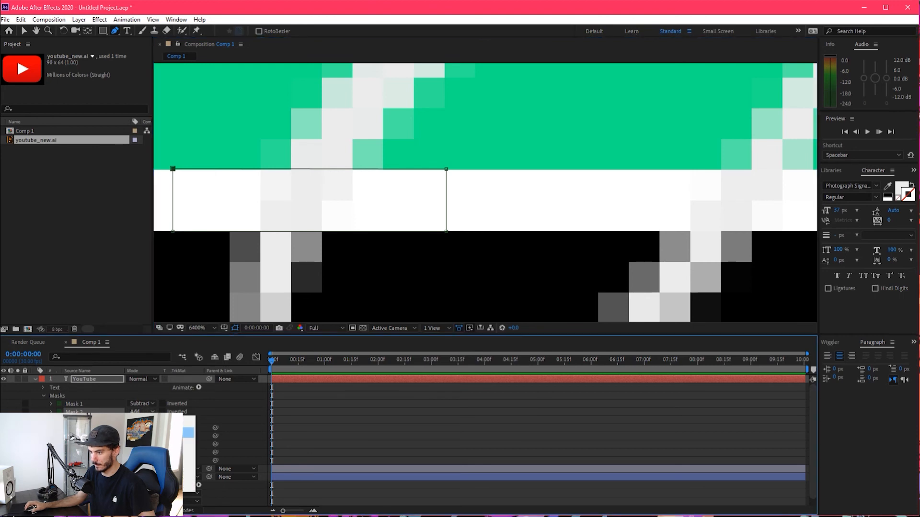
pyautogui.click(148, 443)
pyautogui.scroll(-4, 219, 216)
pyautogui.press('v')
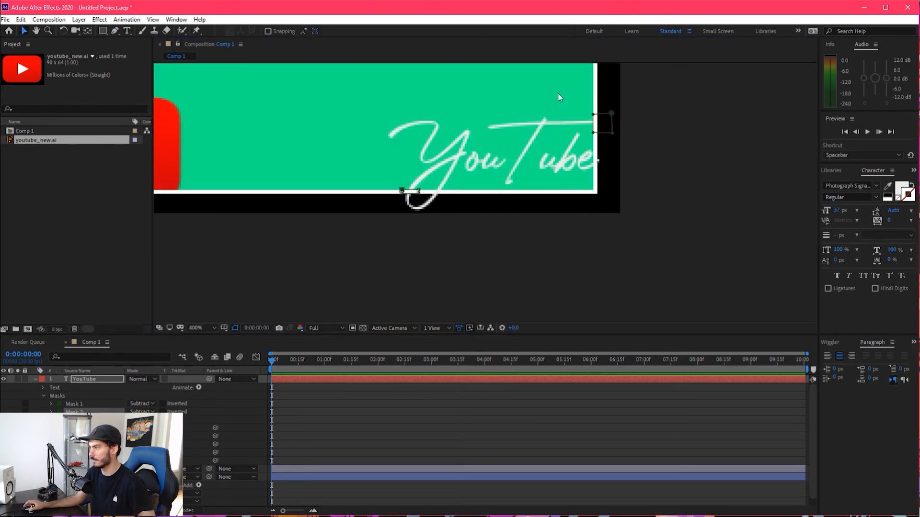
pyautogui.click(463, 248)
pyautogui.click(726, 191)
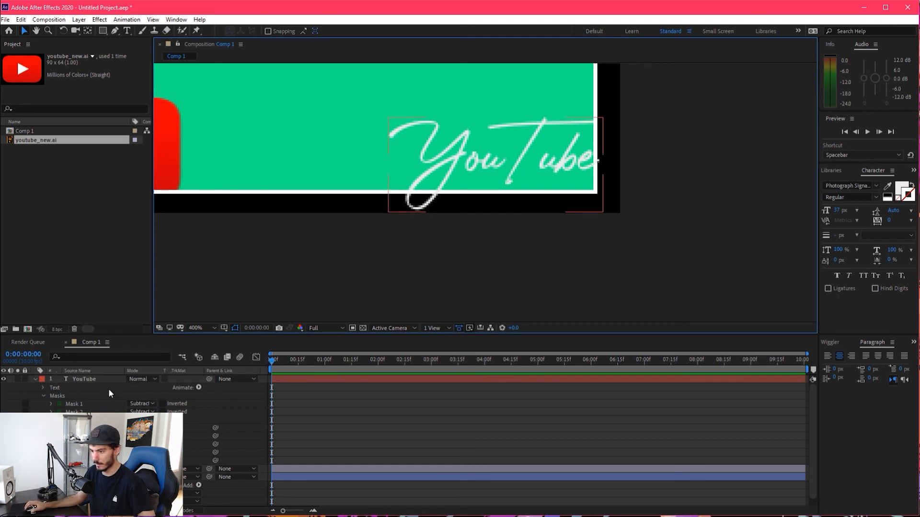
# Set the fill colour of the YouTube text to red
pyautogui.click(511, 182)
pyautogui.click(900, 192)
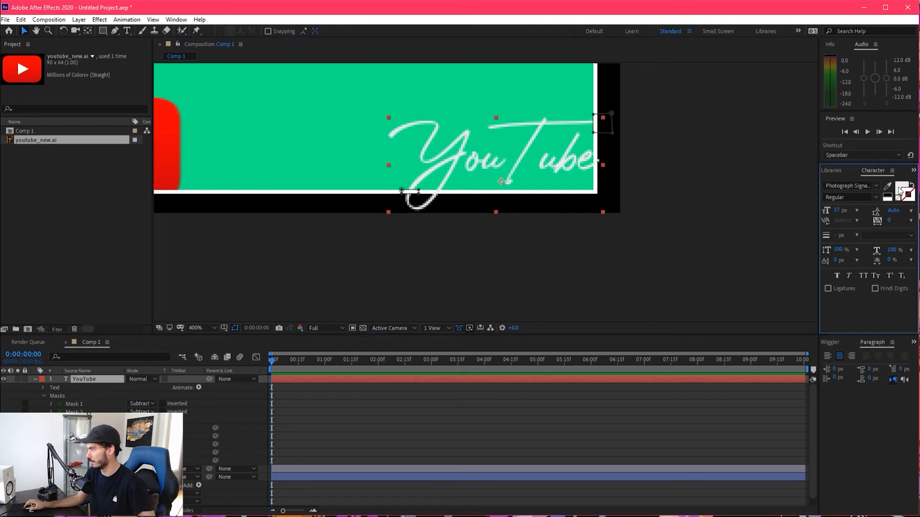
pyautogui.moveTo(40, 242); pyautogui.dragTo(70, 228)
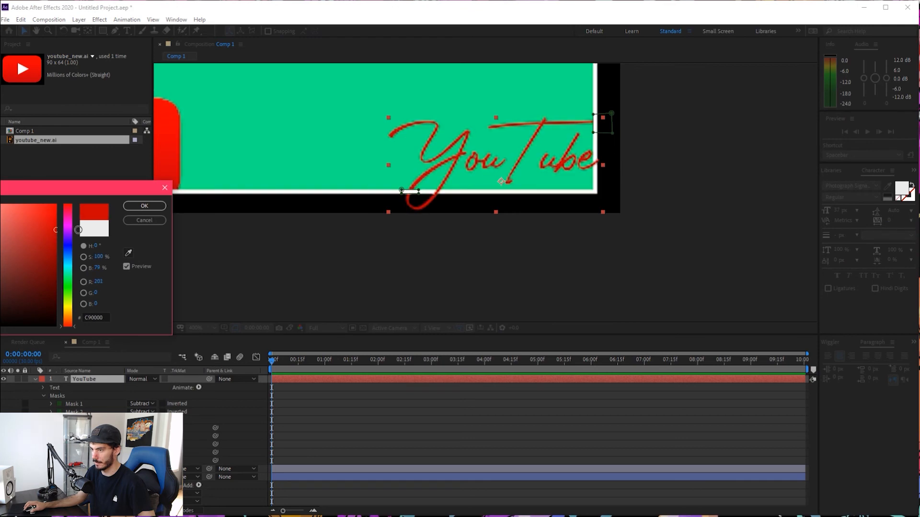
pyautogui.click(144, 205)
# Queue the current frame of Comp 1 for saving as a still image file
pyautogui.scroll(-2, 215, 144)
pyautogui.moveTo(238, 137); pyautogui.dragTo(361, 183)
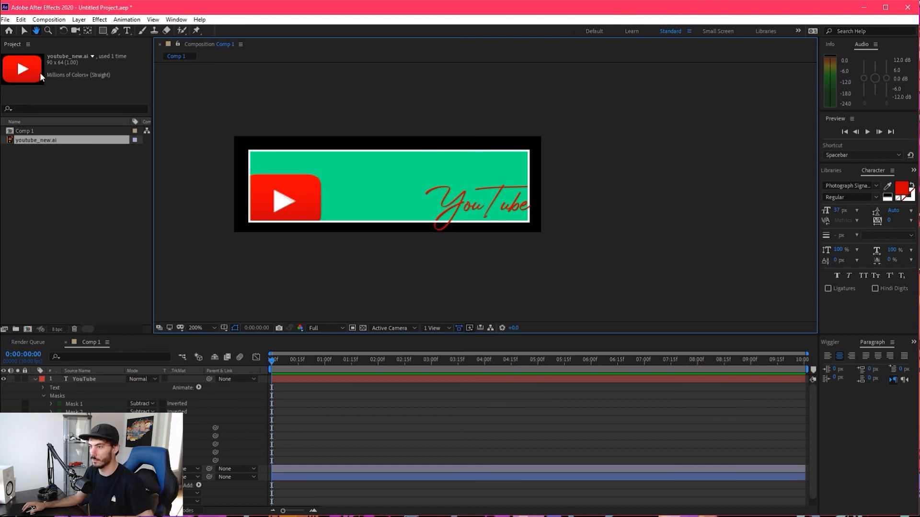
pyautogui.click(44, 21)
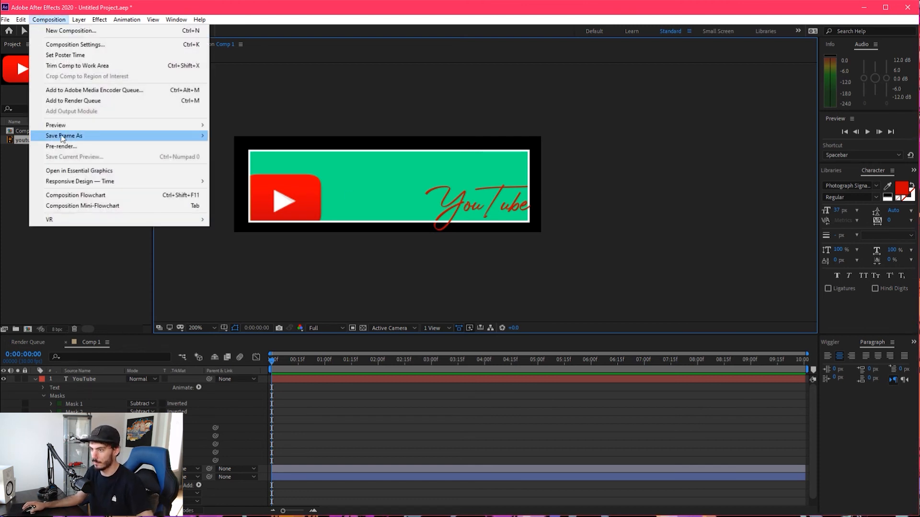
pyautogui.click(229, 136)
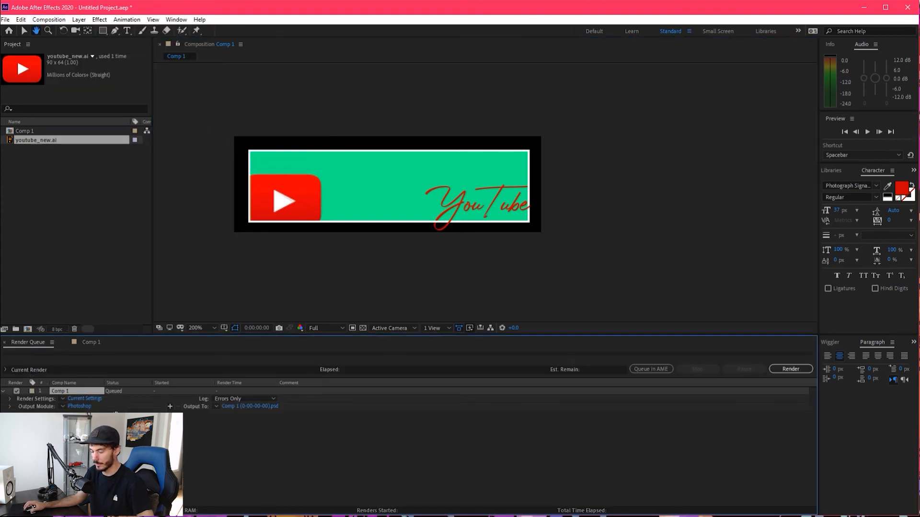
pyautogui.click(24, 31)
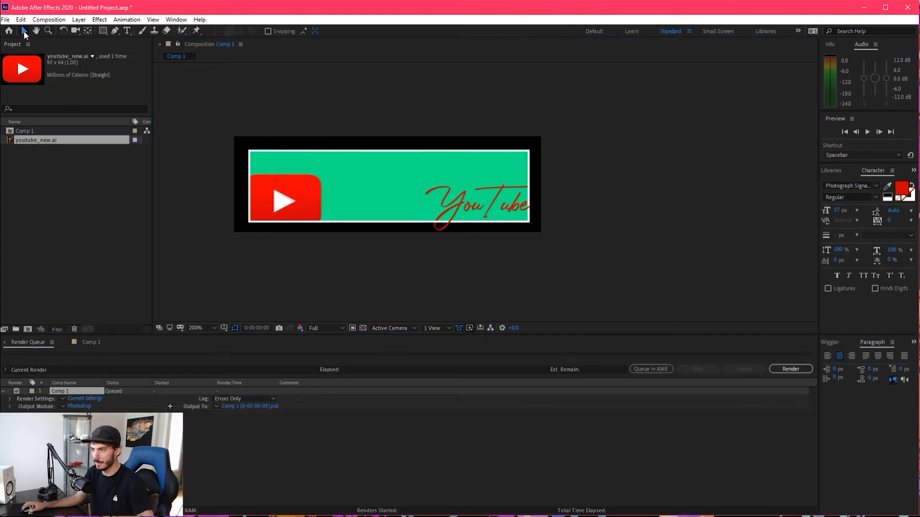
# Set the output module format of the queued frame to PNG Sequence
pyautogui.click(67, 407)
pyautogui.click(88, 356)
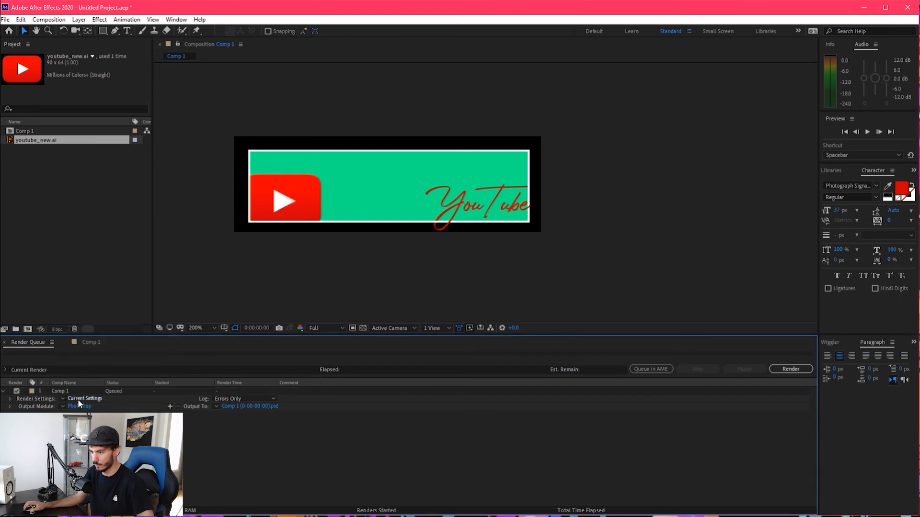
pyautogui.click(79, 406)
pyautogui.click(417, 139)
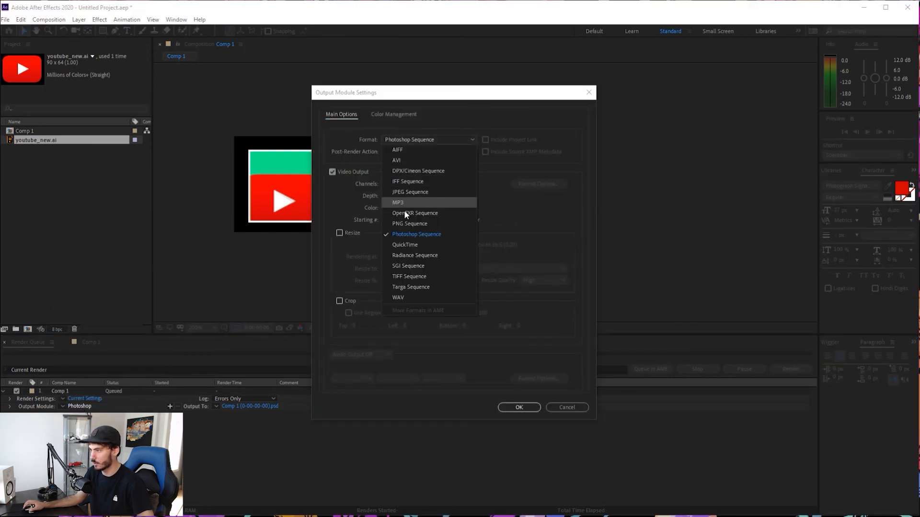
pyautogui.click(409, 224)
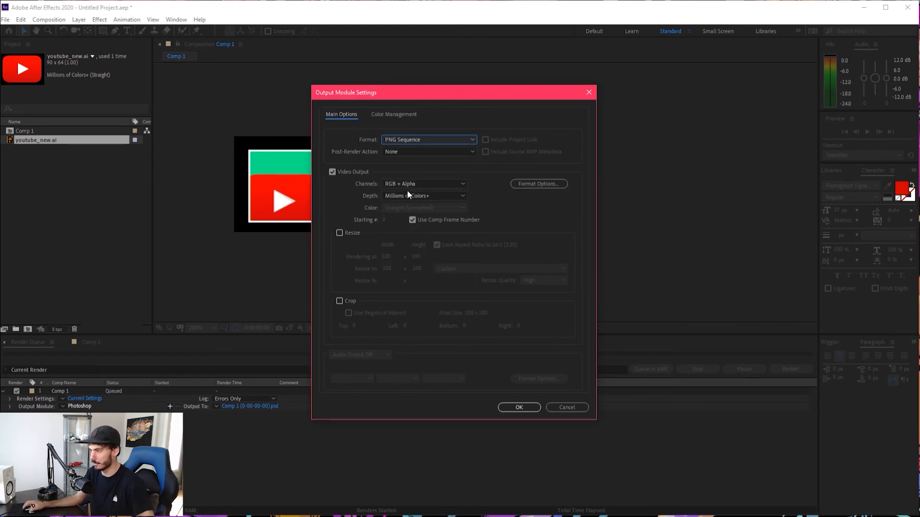
pyautogui.click(519, 407)
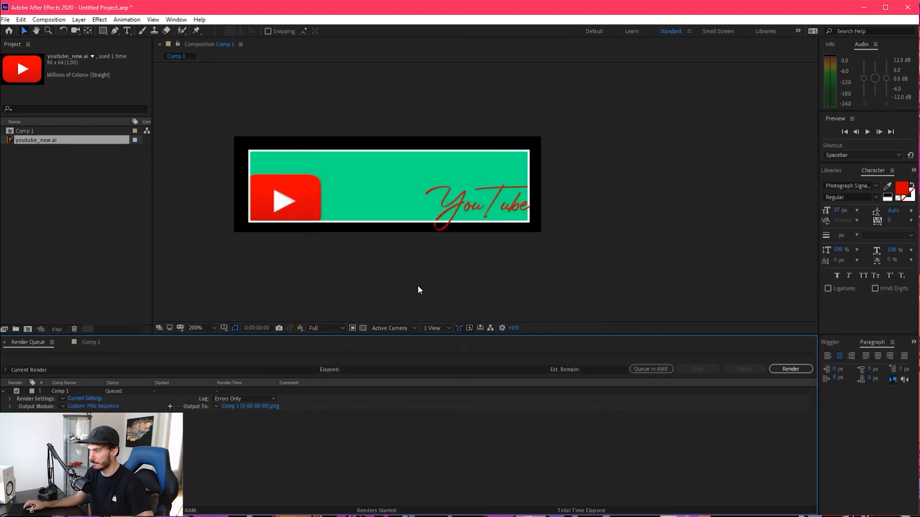
# Check the panel's transparent areas against the transparency grid
pyautogui.click(363, 328)
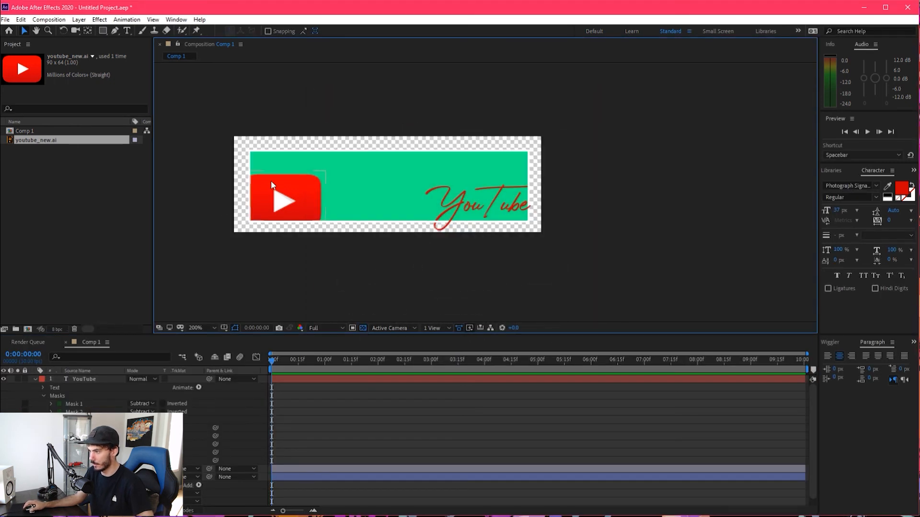
pyautogui.click(363, 328)
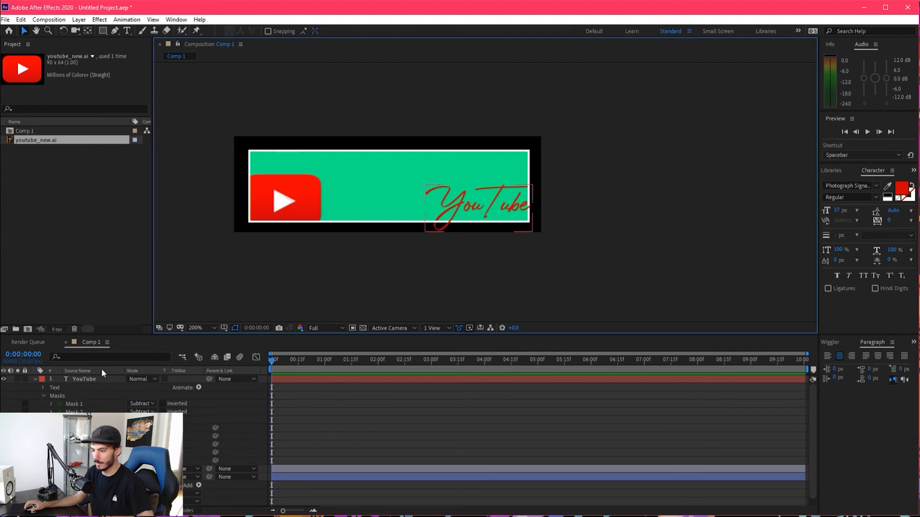
# Name the queued frame's output file "ae test3" in the Graphics Files folder and render it
pyautogui.click(28, 342)
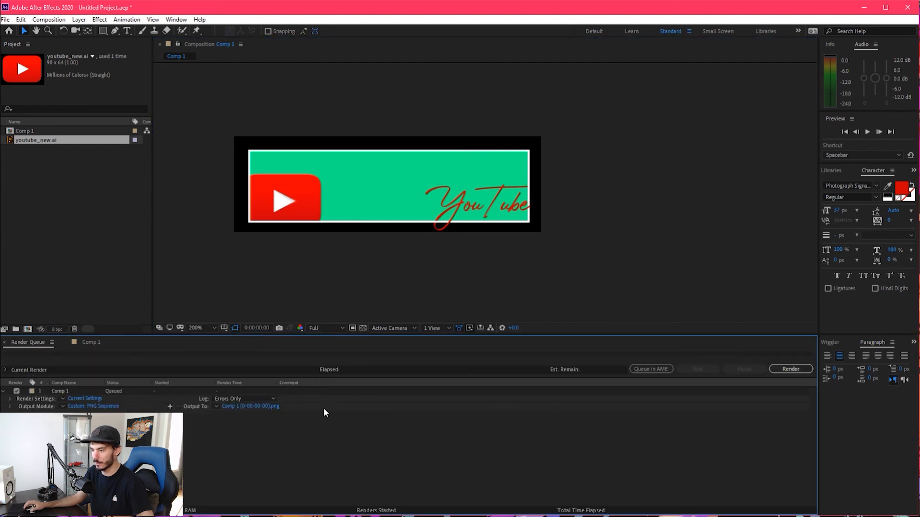
pyautogui.click(253, 407)
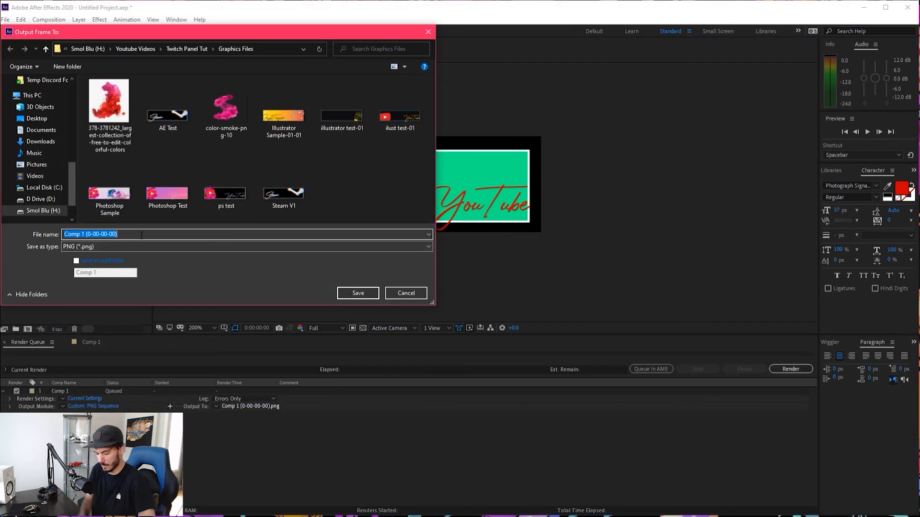
pyautogui.write('i')
pyautogui.press('BackSpace')
pyautogui.write('ae')
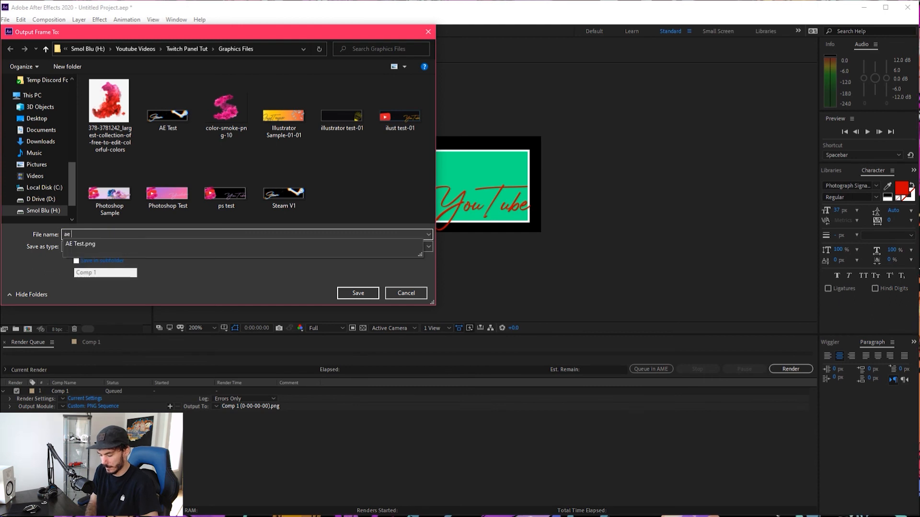
pyautogui.write(' test3')
pyautogui.click(358, 292)
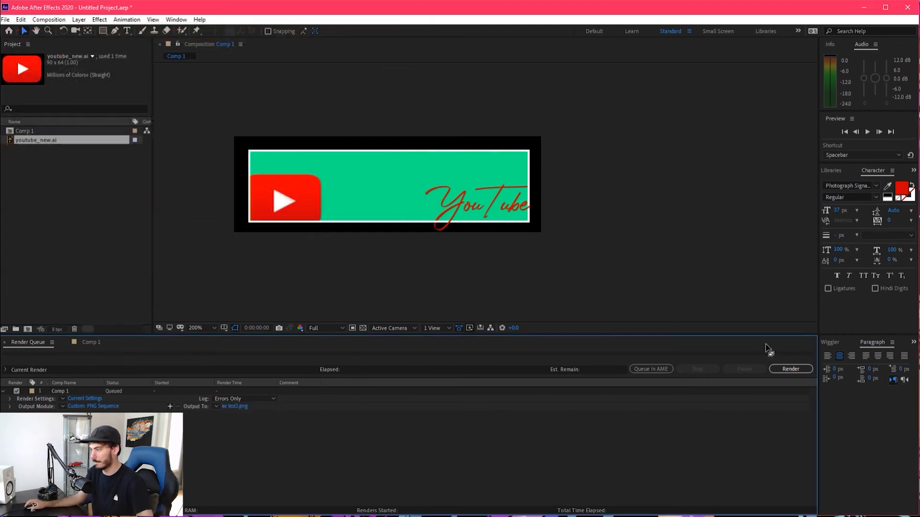
pyautogui.click(791, 369)
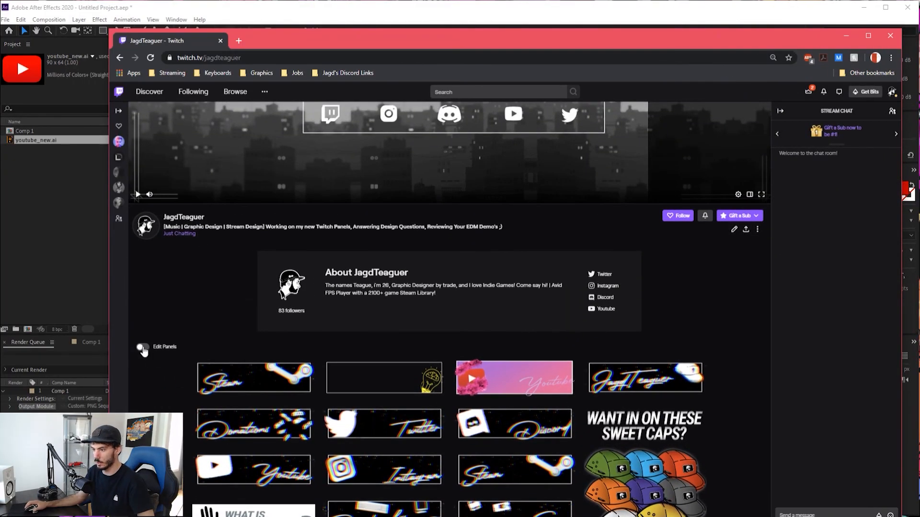
# Switch to the Twitch channel page in Chrome, turn on panel editing and add a new text or image panel
pyautogui.click(142, 347)
pyautogui.scroll(-10, 230, 294)
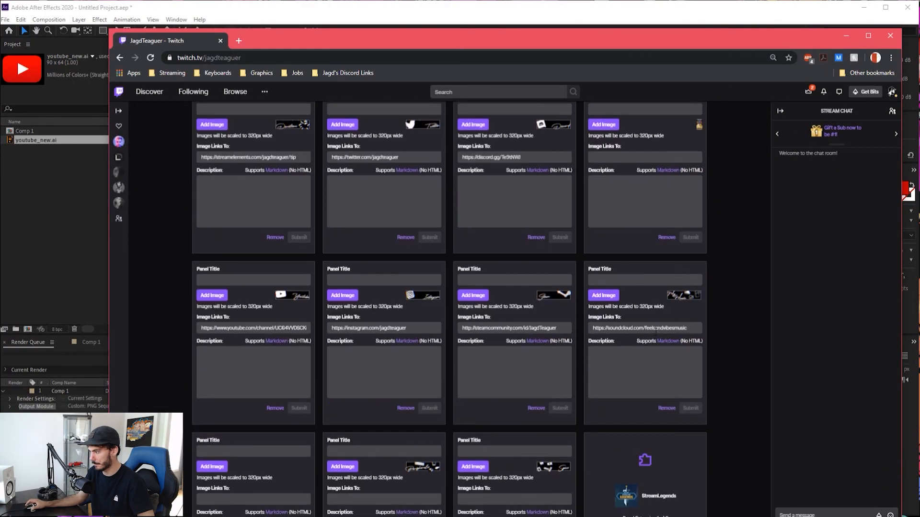
pyautogui.scroll(-1, 479, 427)
pyautogui.click(520, 438)
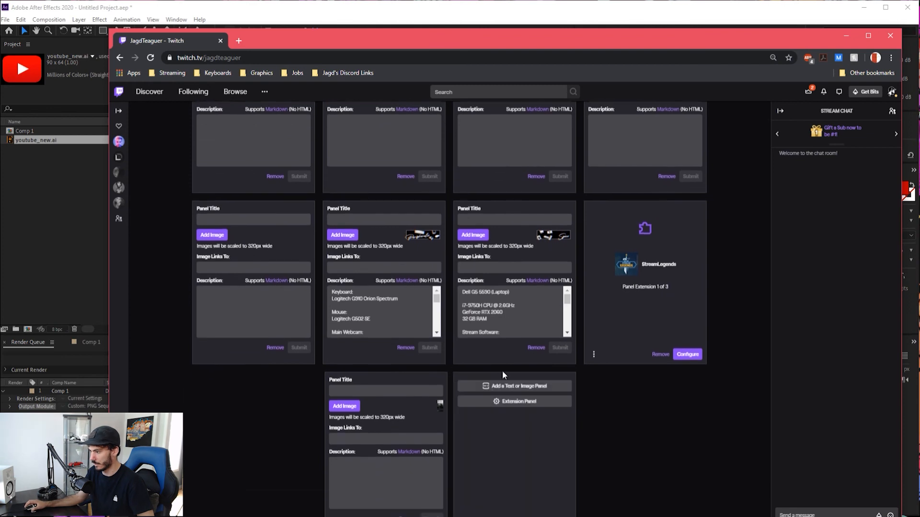
pyautogui.click(514, 386)
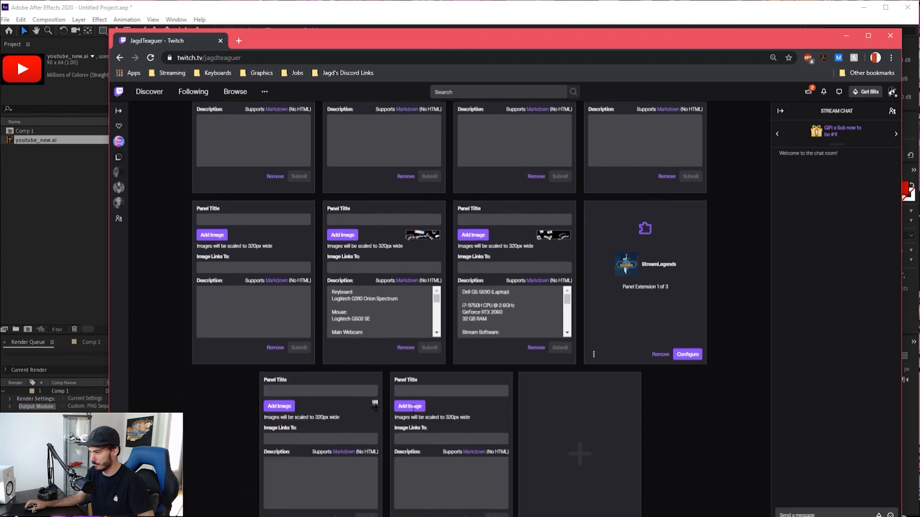
# Upload the "ps test" image to the new panel with its full crop and submit the panel
pyautogui.click(409, 406)
pyautogui.click(480, 335)
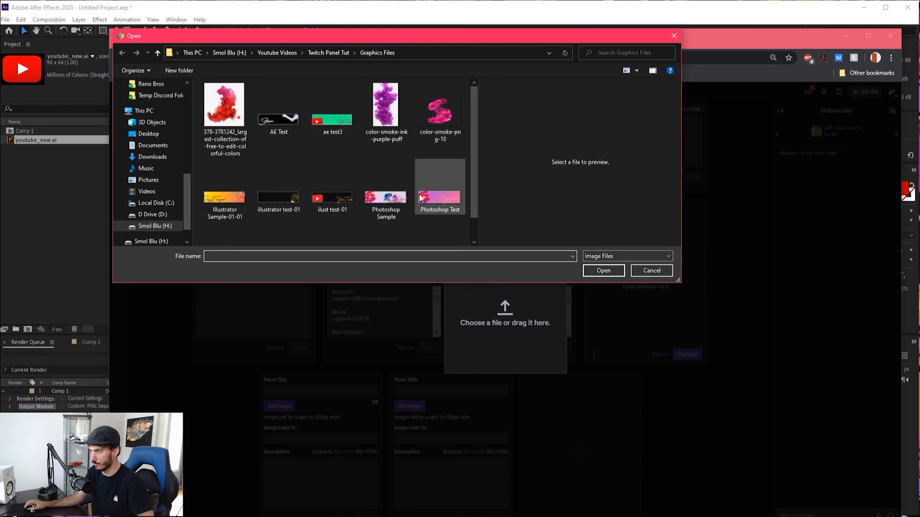
pyautogui.scroll(-1, 358, 192)
pyautogui.click(216, 224)
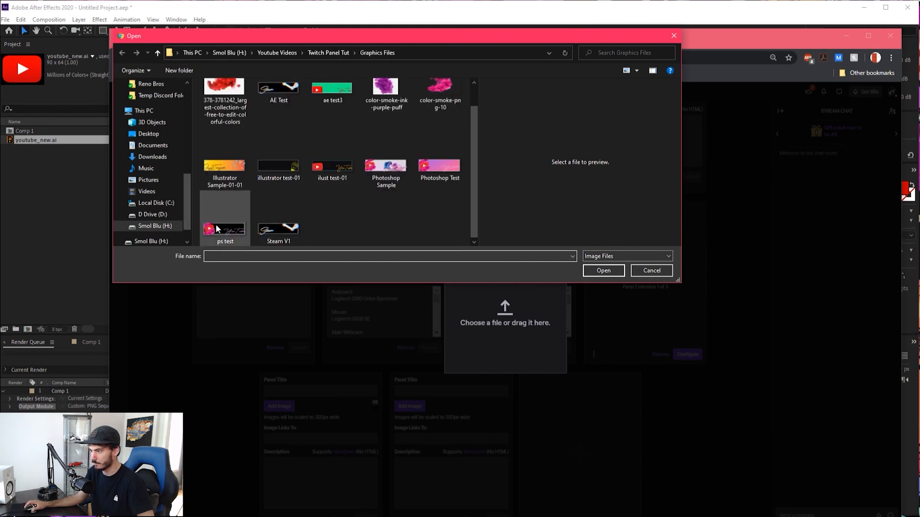
pyautogui.click(603, 271)
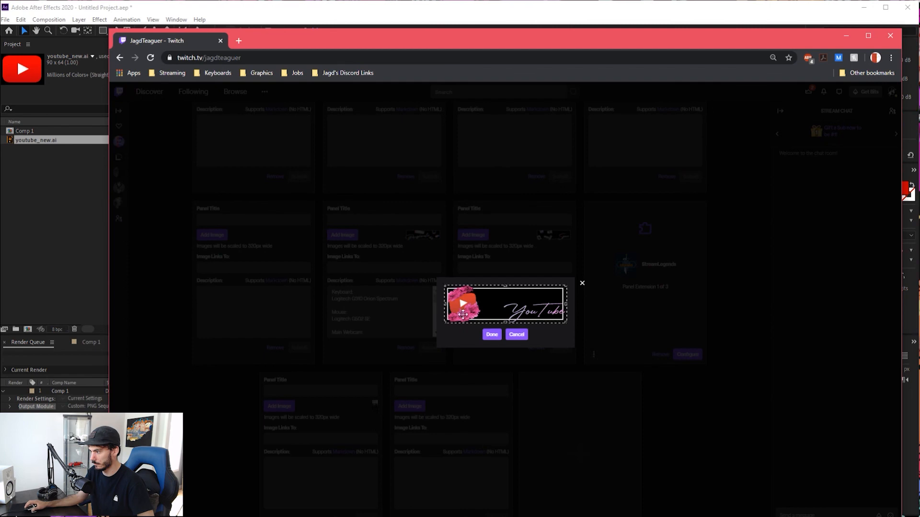
pyautogui.click(492, 335)
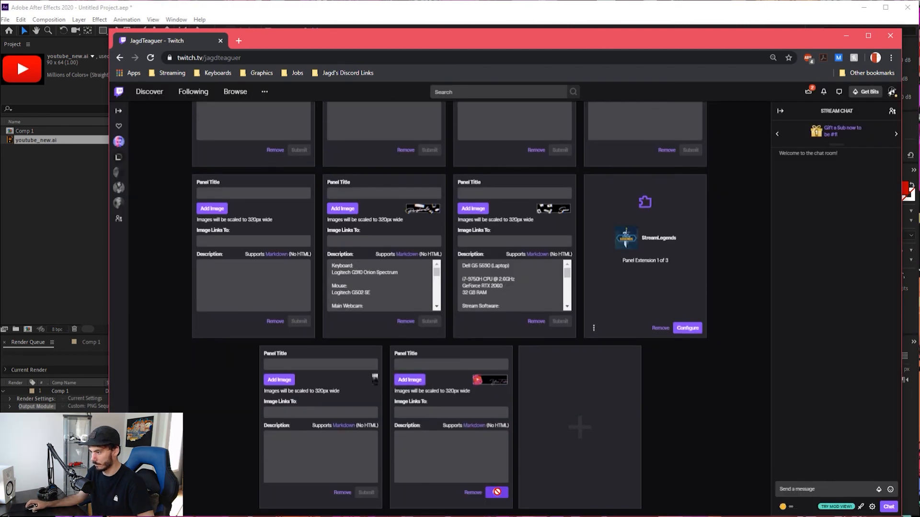
pyautogui.click(496, 492)
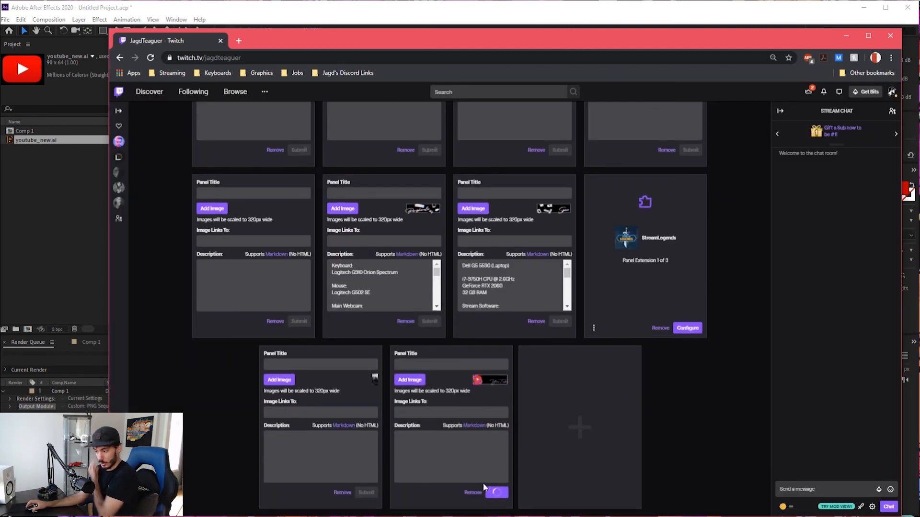
# Turn off panel editing and check how the pink-flower YouTube panel looks among the channel's other panels
pyautogui.scroll(10, 258, 216)
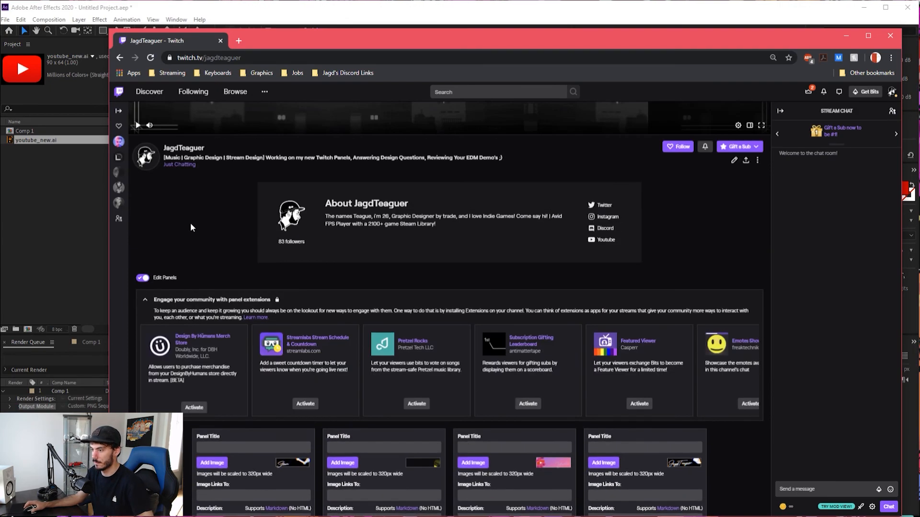
pyautogui.click(142, 277)
pyautogui.scroll(-5, 406, 284)
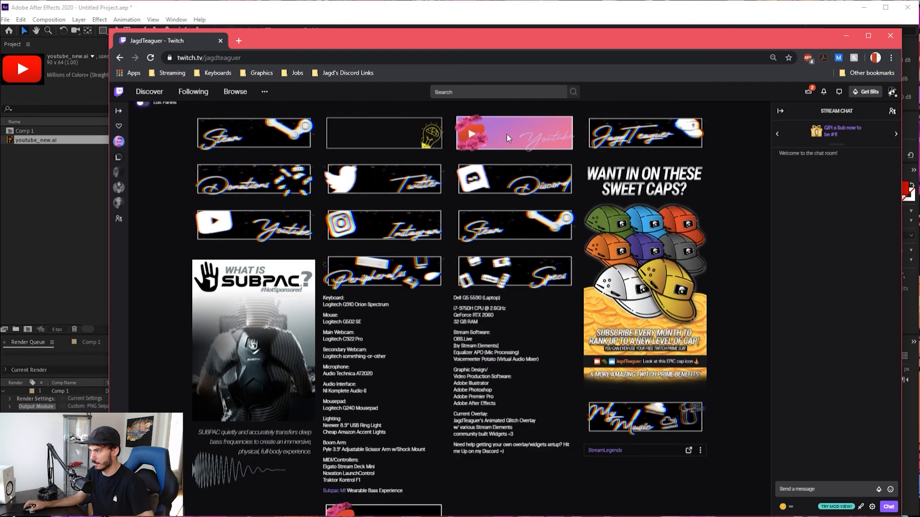
pyautogui.scroll(-3, 444, 387)
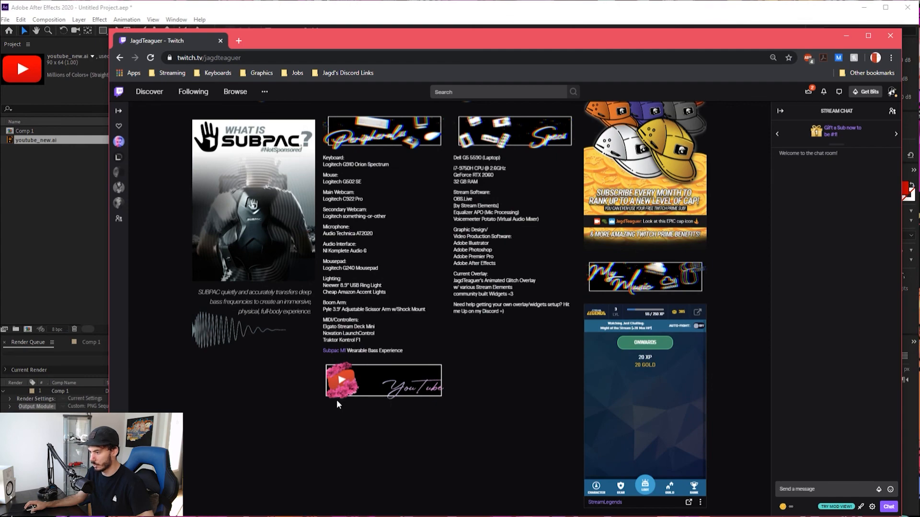
pyautogui.scroll(7, 449, 315)
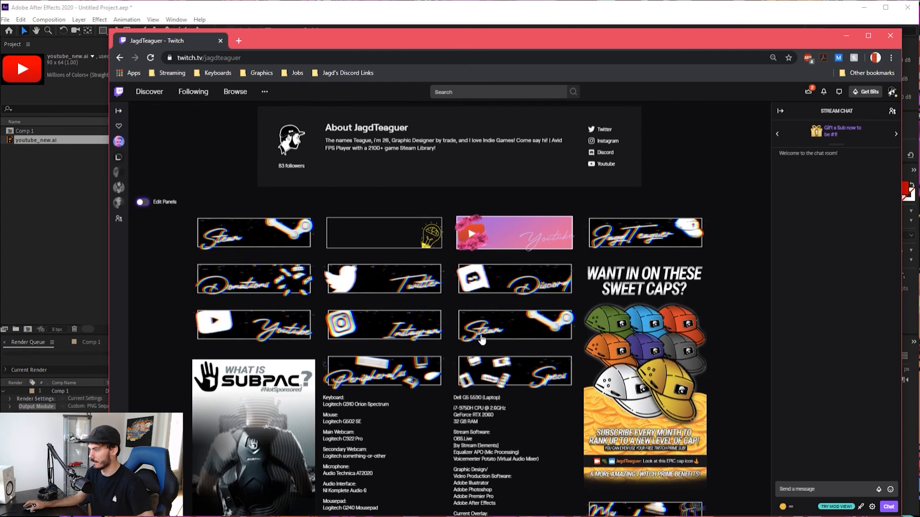
pyautogui.scroll(4, 158, 257)
# Turn panel editing back on, replace the new panel's image with "ilust test-01" and submit it
pyautogui.click(142, 392)
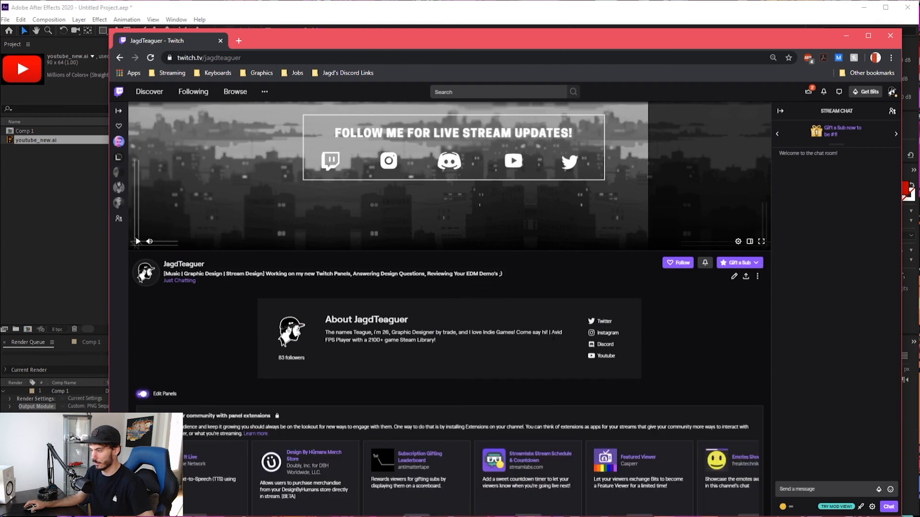
pyautogui.scroll(-15, 550, 349)
pyautogui.scroll(-8, 544, 358)
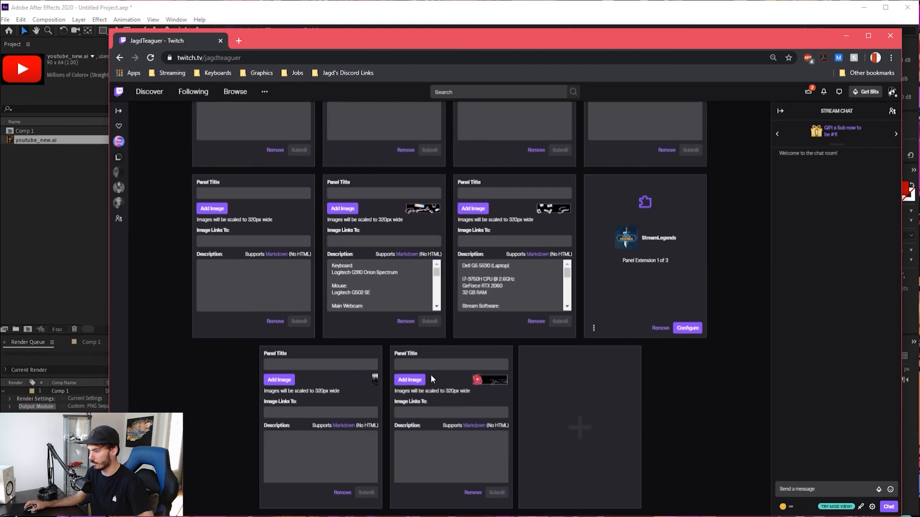
pyautogui.click(415, 381)
pyautogui.moveTo(370, 279); pyautogui.dragTo(895, 415)
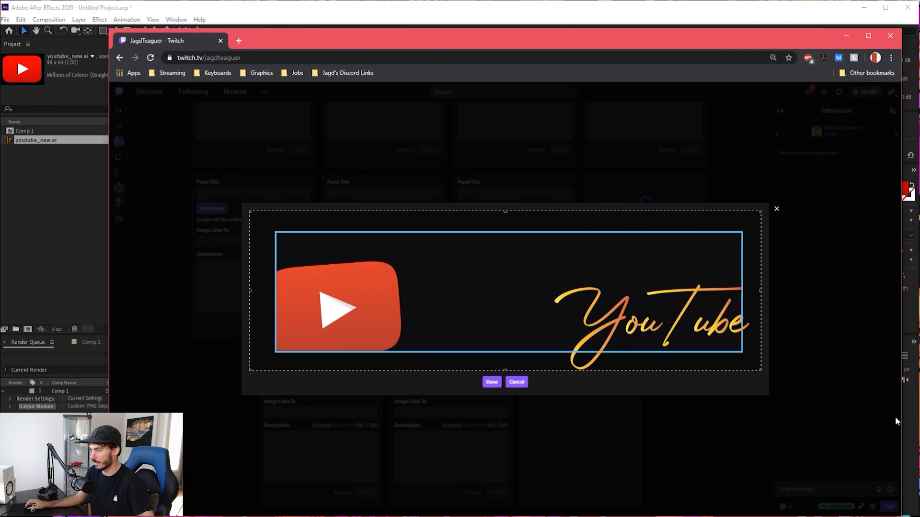
pyautogui.click(492, 383)
pyautogui.click(498, 494)
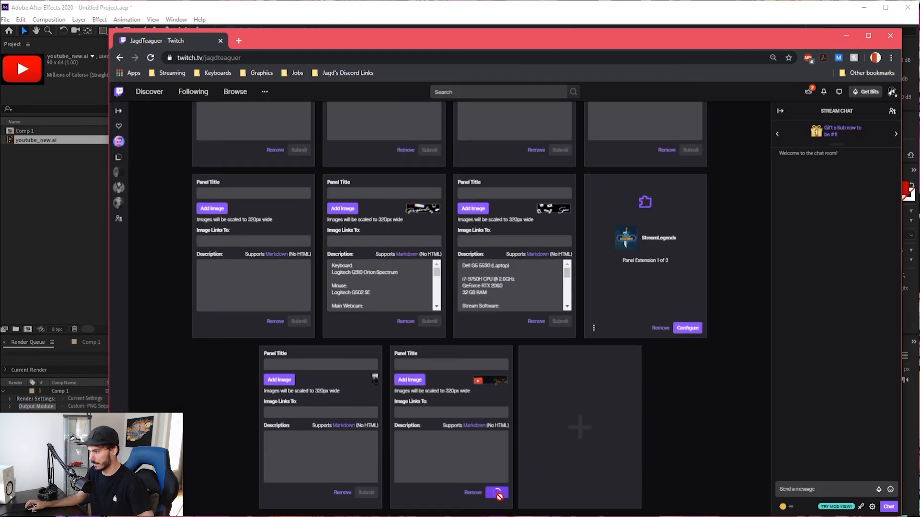
# Check how the panel with the gold YouTube lettering looks on the channel page's dark background
pyautogui.scroll(-2, 394, 445)
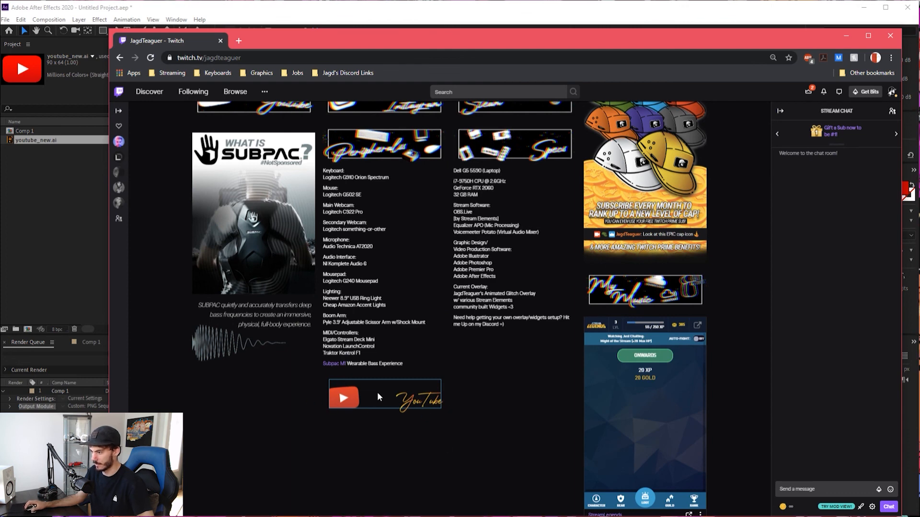
pyautogui.scroll(3, 352, 309)
pyautogui.scroll(-4, 352, 311)
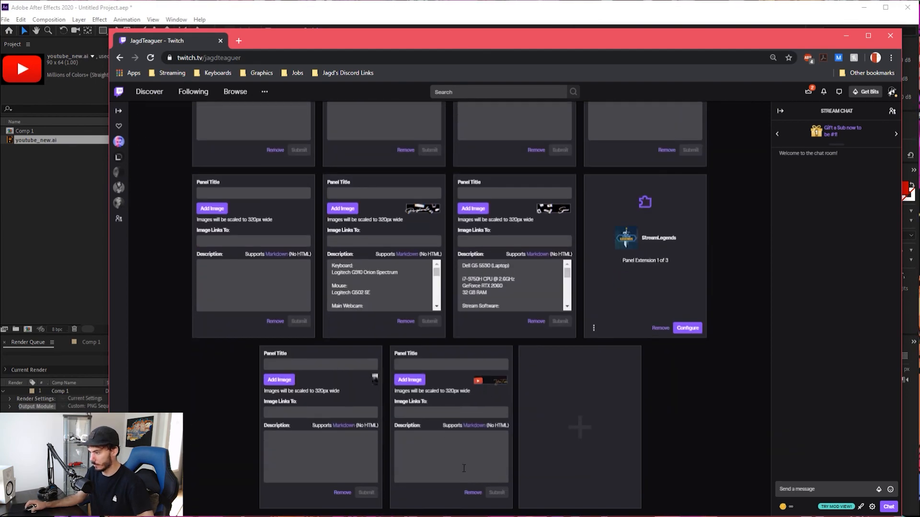
# Keep the new panel instead of removing it and start choosing another image file for it
pyautogui.click(473, 493)
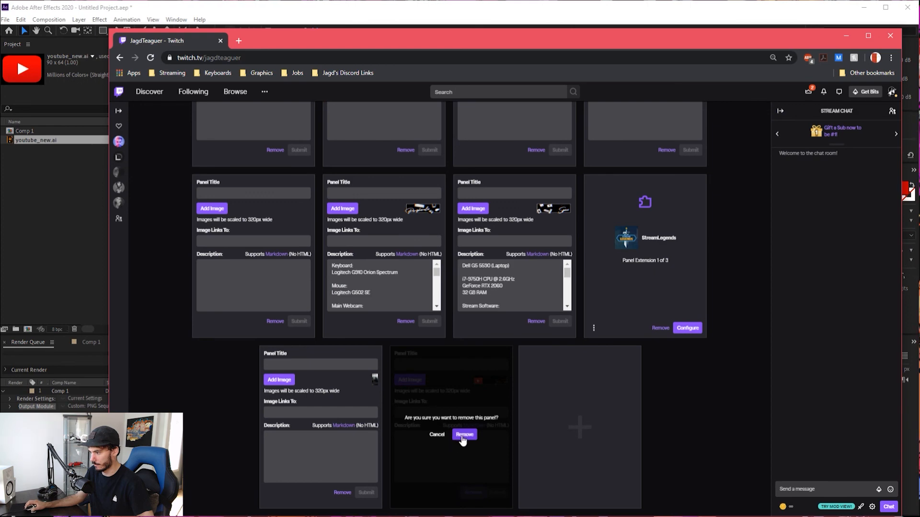
pyautogui.click(437, 434)
pyautogui.click(411, 381)
pyautogui.click(488, 317)
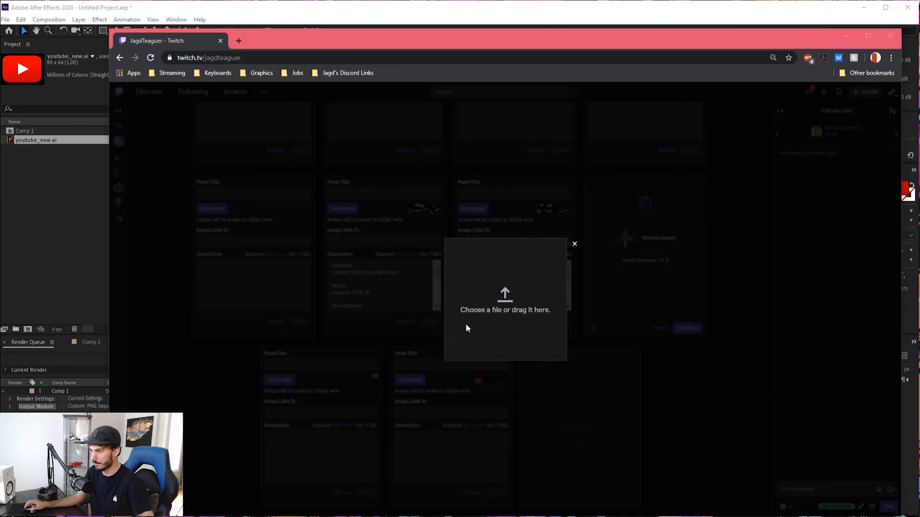